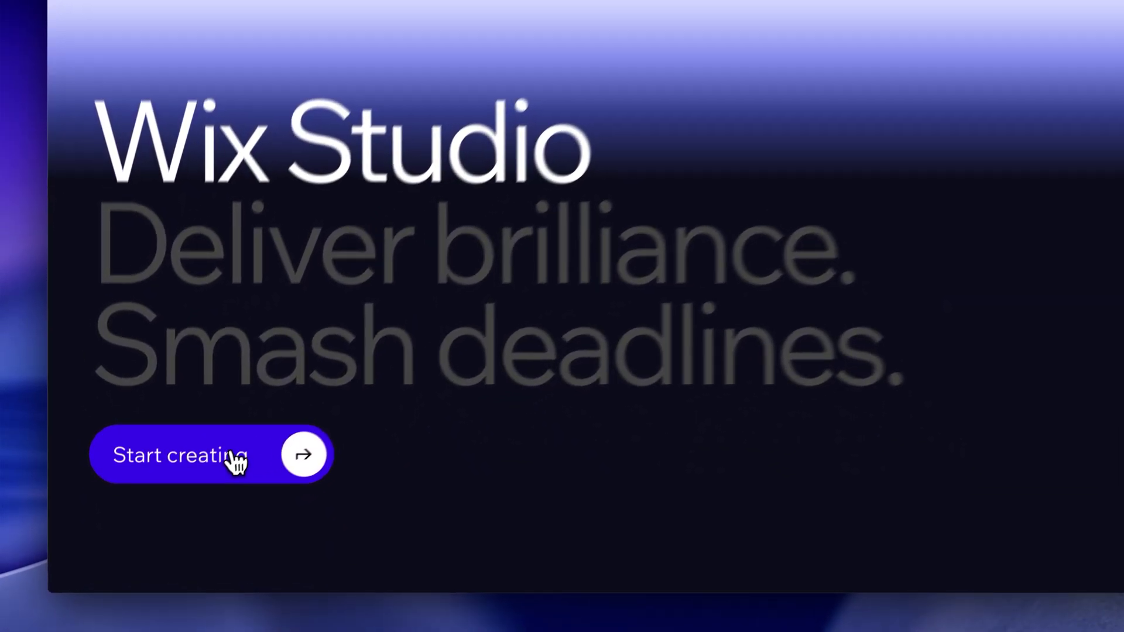
Start creating in Wix Studio and open the merge site from the Sites list
left_click(194, 483)
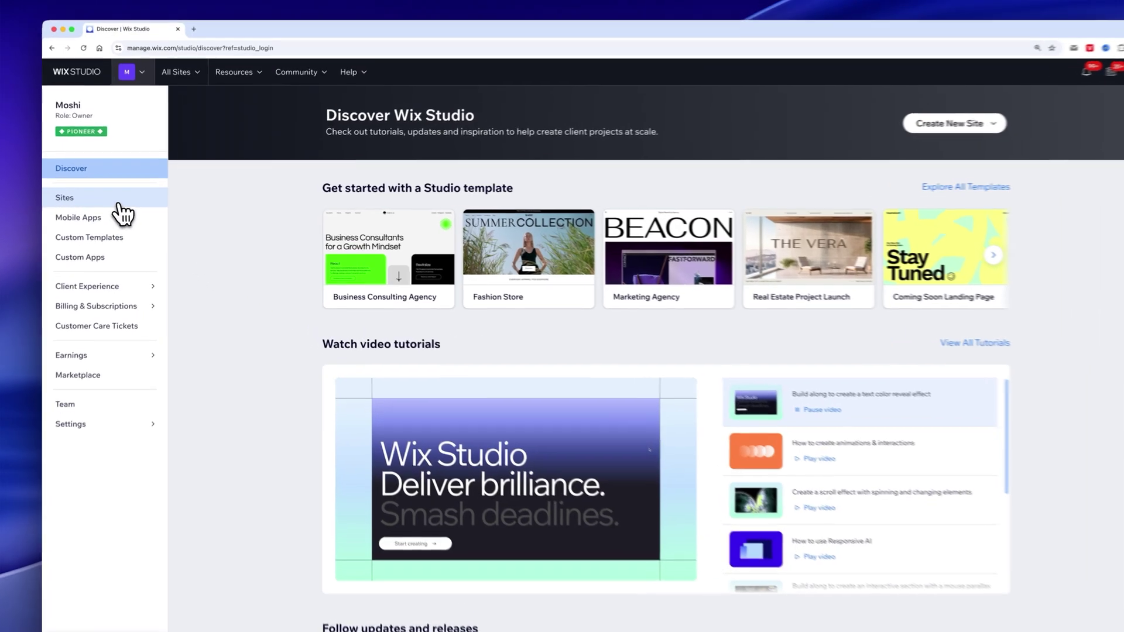
left_click(111, 199)
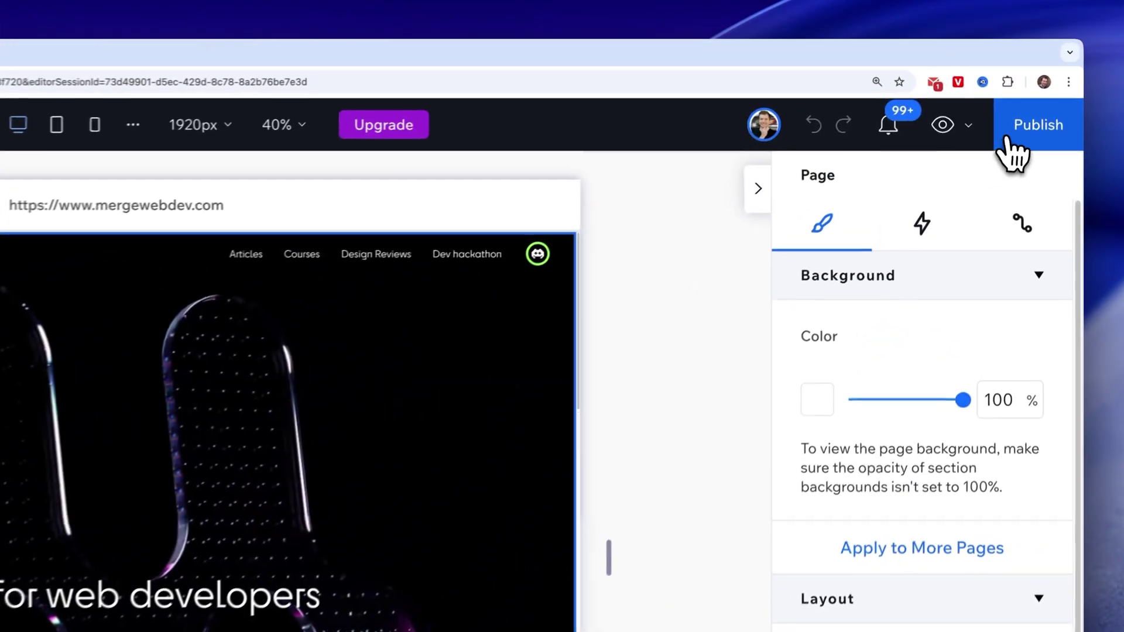
Publish the merge site, check its site sessions traffic, and return to the editor
left_click(1034, 85)
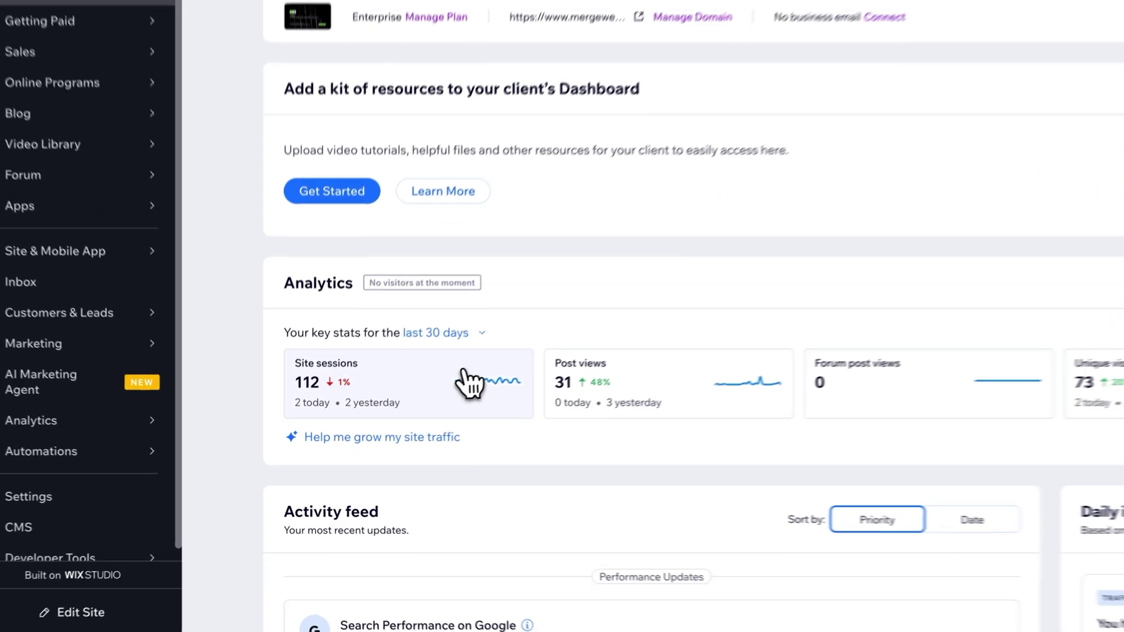
left_click(404, 416)
left_click(320, 48)
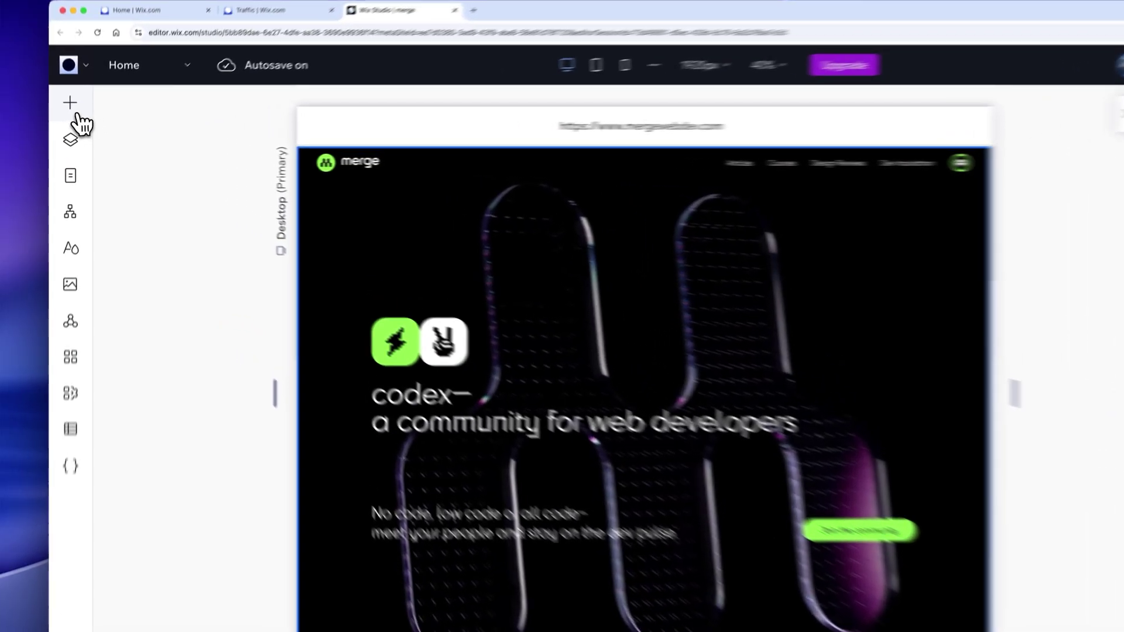
Drag a Contact us form from Contact & Forms onto the hero section
left_click(77, 117)
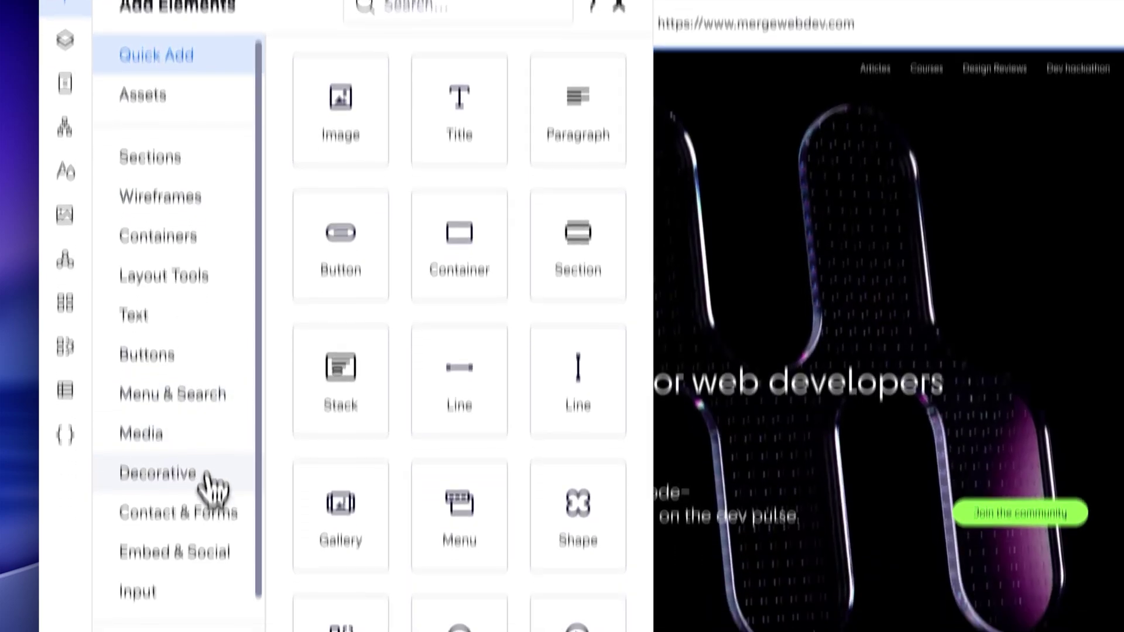
left_click(219, 609)
left_click_drag(644, 631, 891, 384)
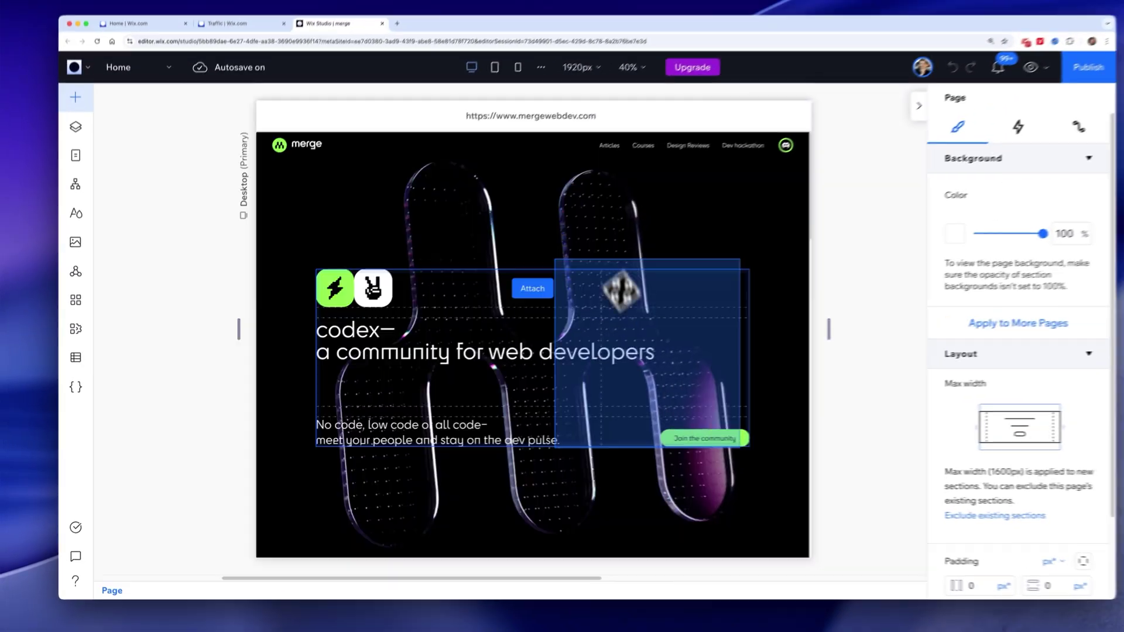
left_click_drag(621, 291, 630, 238)
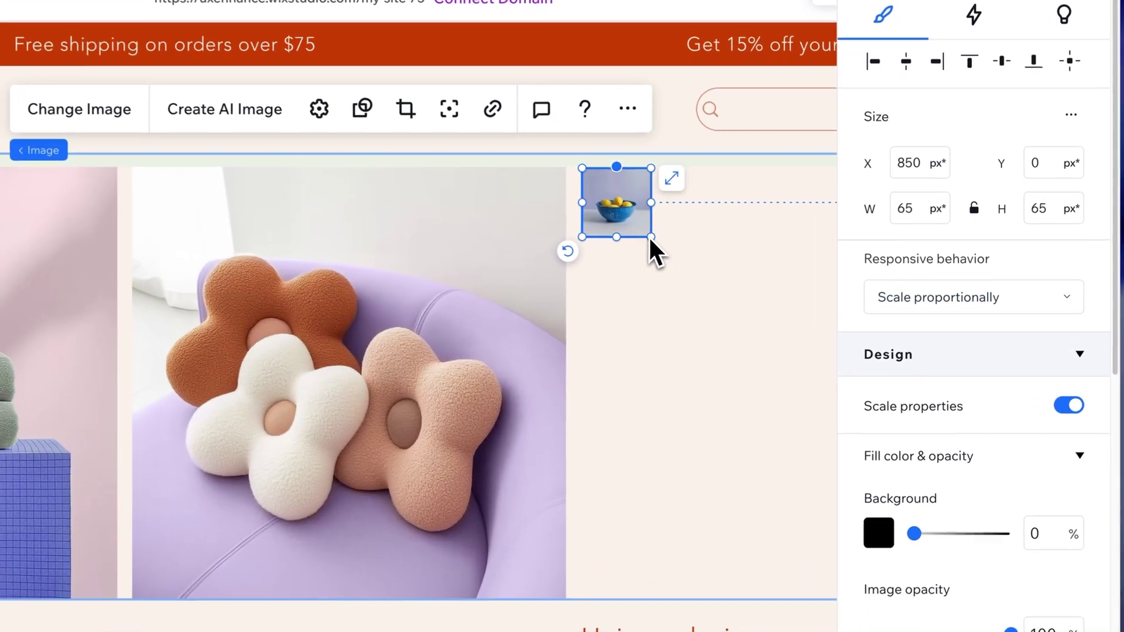
Enlarge the lemon bowl image to 186 × 186 px and move it down into the grid
left_click_drag(766, 285, 850, 367)
left_click_drag(669, 251, 654, 462)
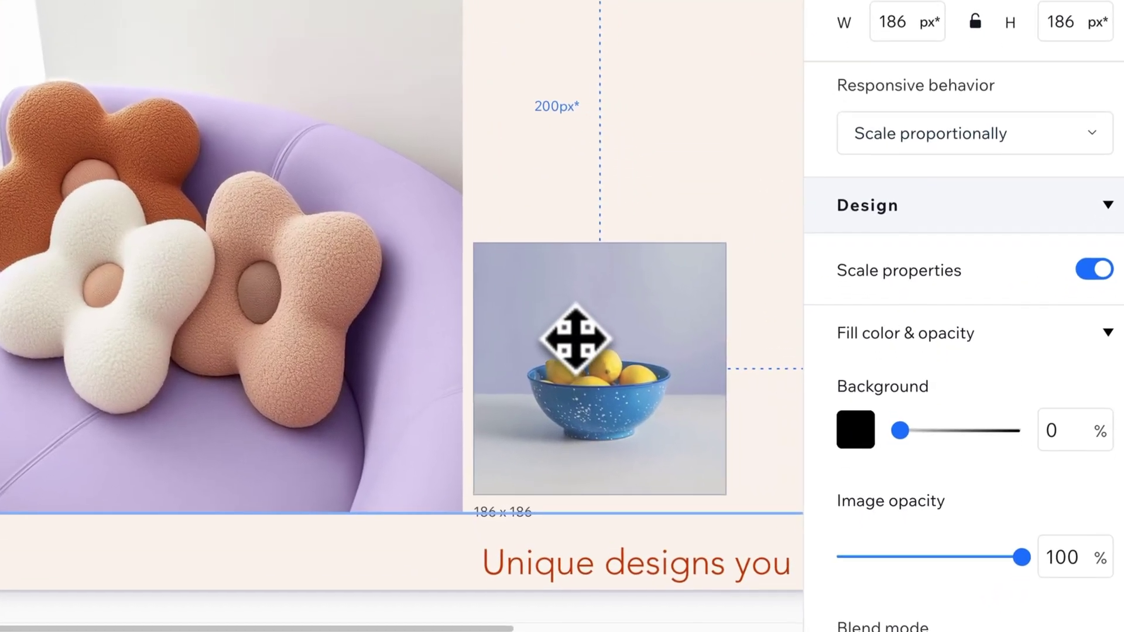
mouse_move(575, 339)
left_mouse_down()
mouse_move(562, 333)
mouse_move(557, 347)
left_mouse_up()
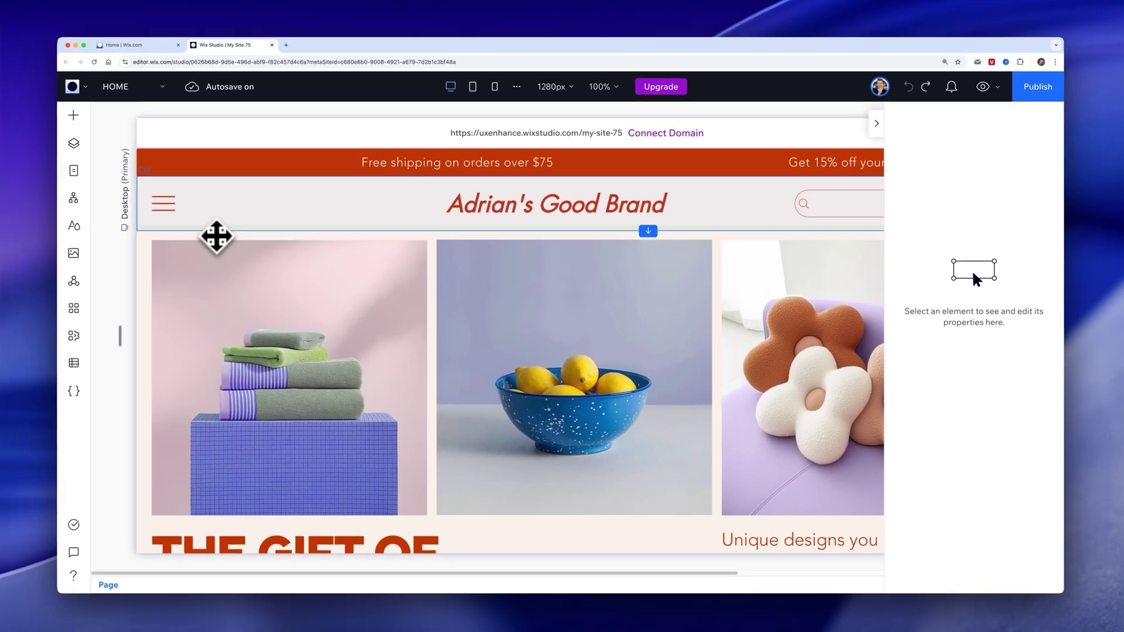
Generate an AI responsive layout for the Section Grid and check the device breakpoints
left_click(517, 316)
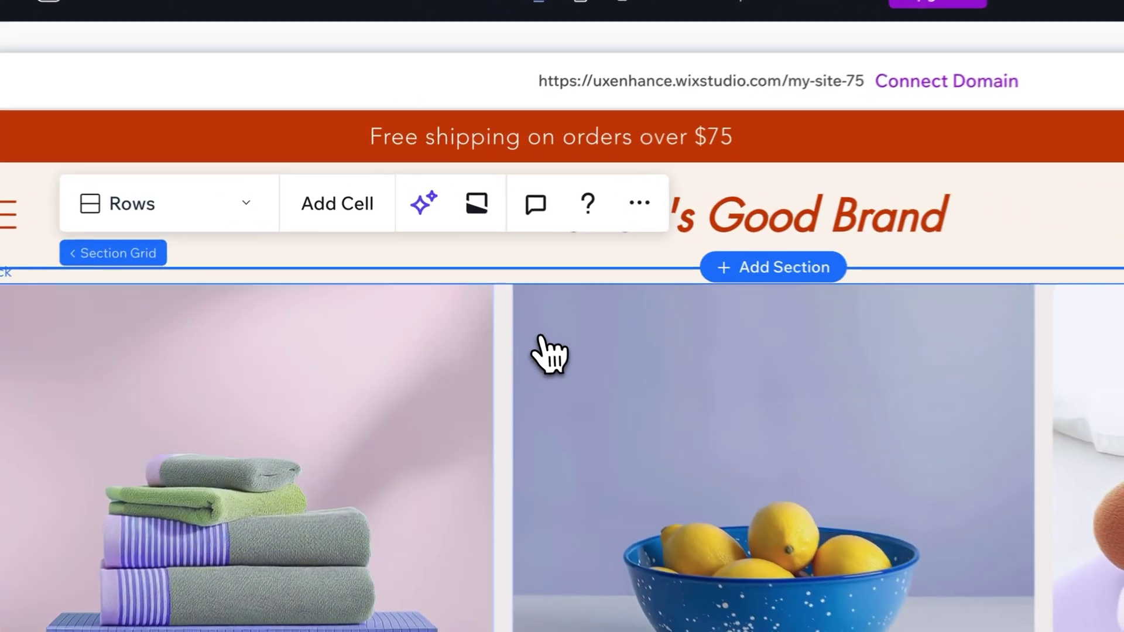
left_click(429, 212)
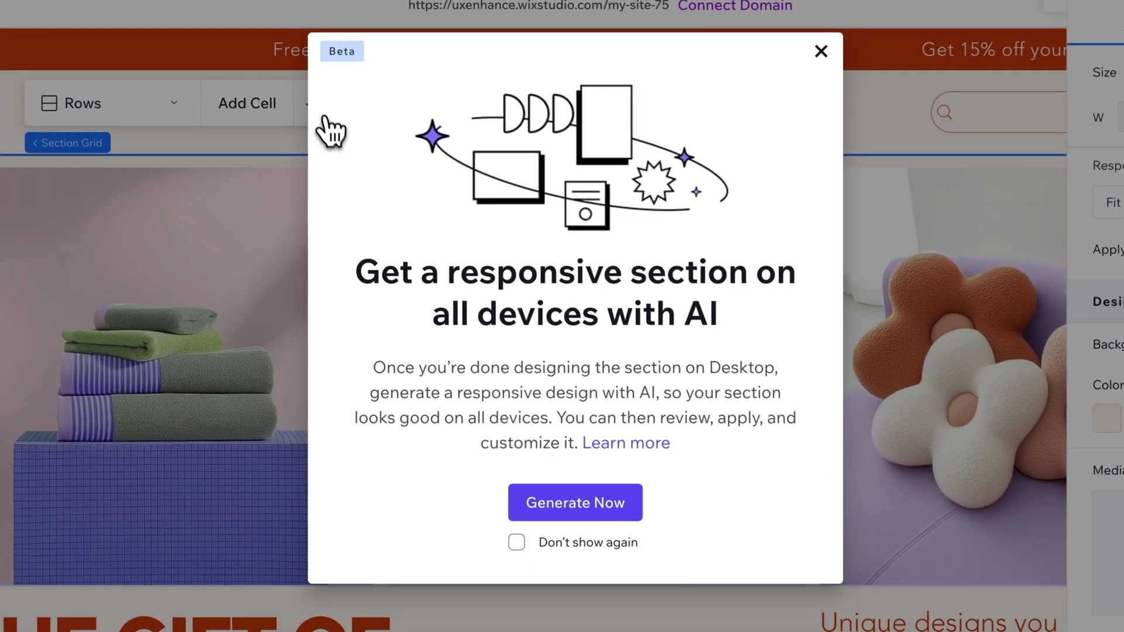
left_click(580, 502)
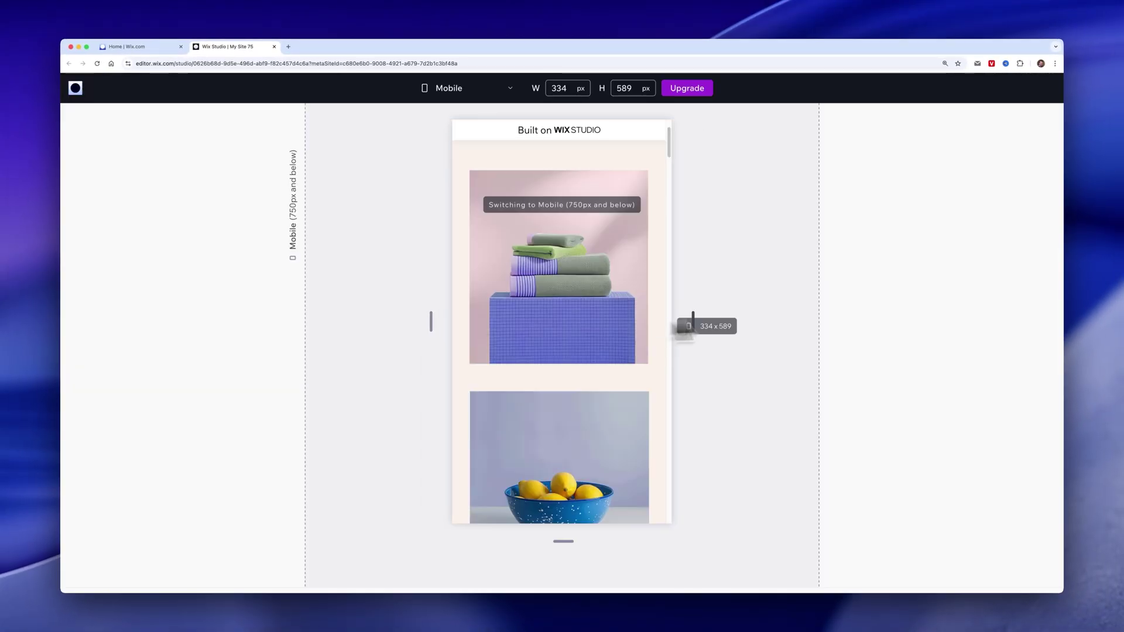
left_click(468, 89)
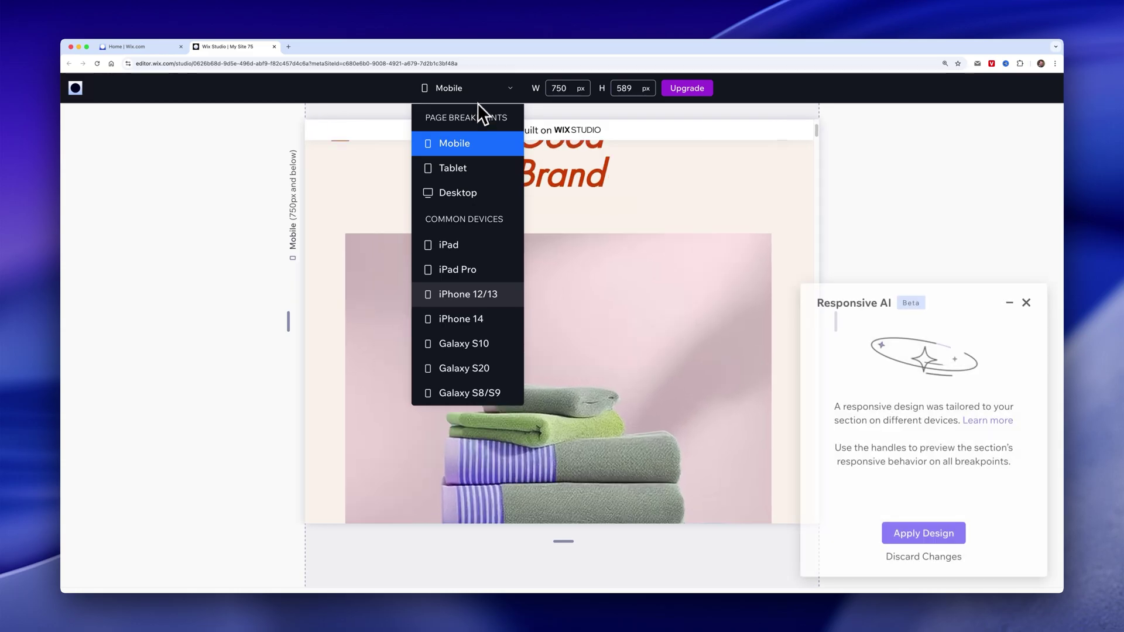
left_click(477, 97)
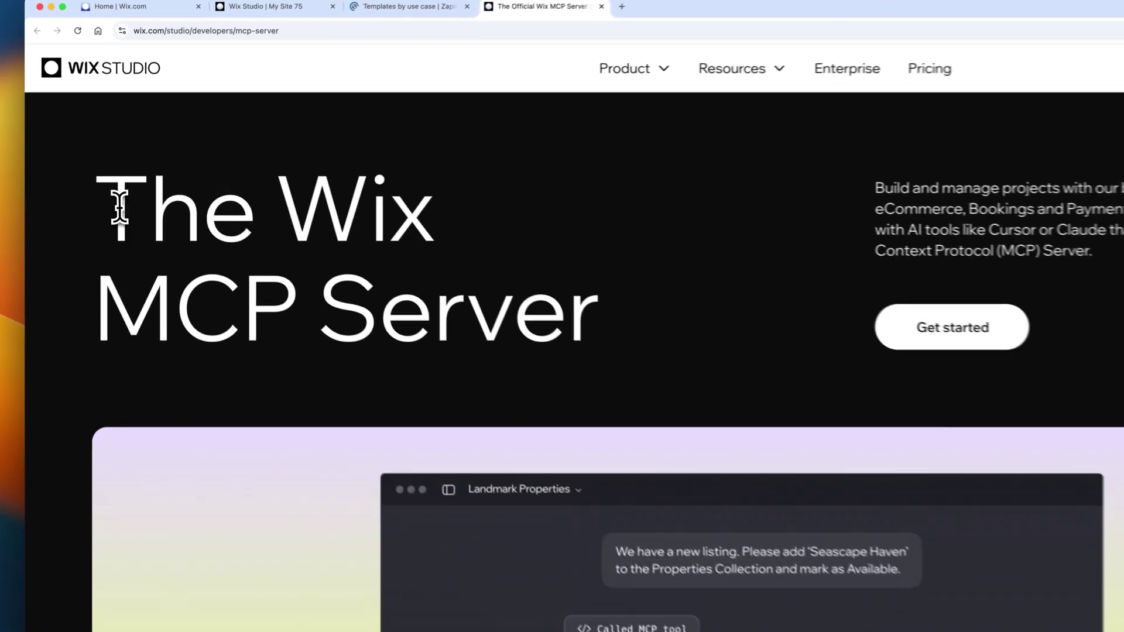
Look over the 'The Wix MCP Server' heading on the developer page
left_click_drag(114, 176, 337, 239)
left_click_drag(436, 287, 627, 319)
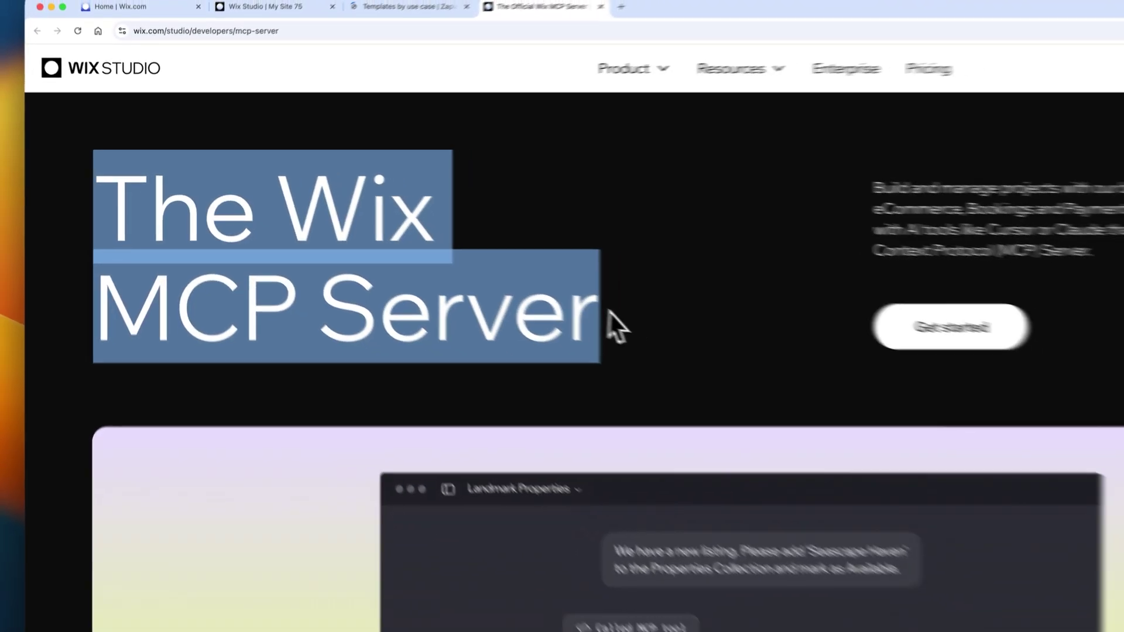
left_click(629, 319)
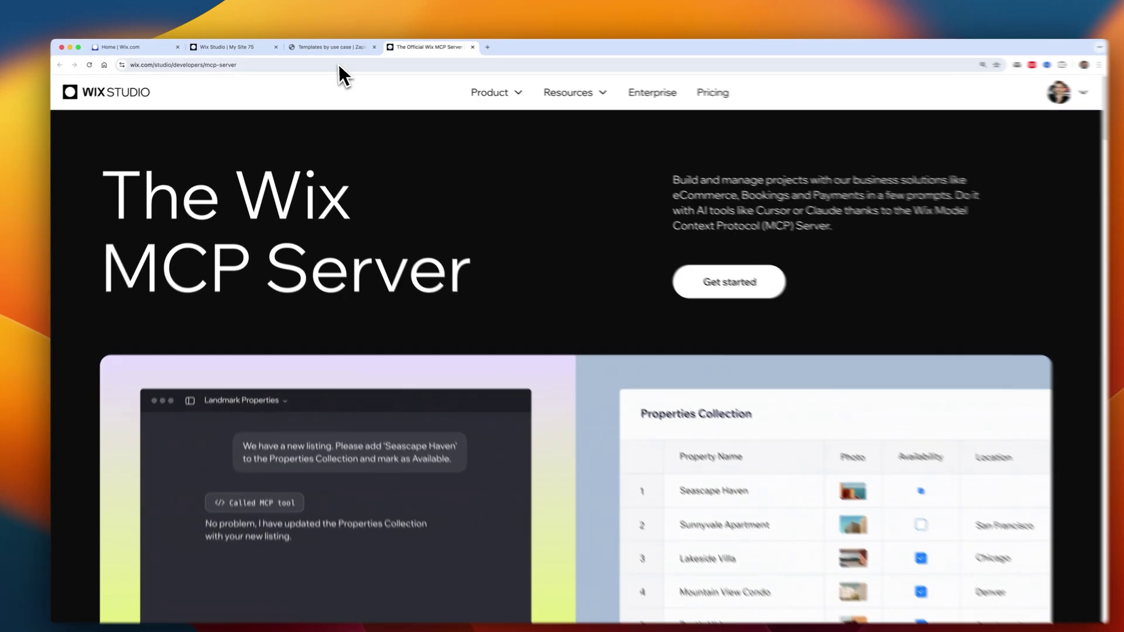
Search Zapier templates for 'wix' and use the Wix-updates-in-Gmail template
left_click(340, 46)
left_click(419, 337)
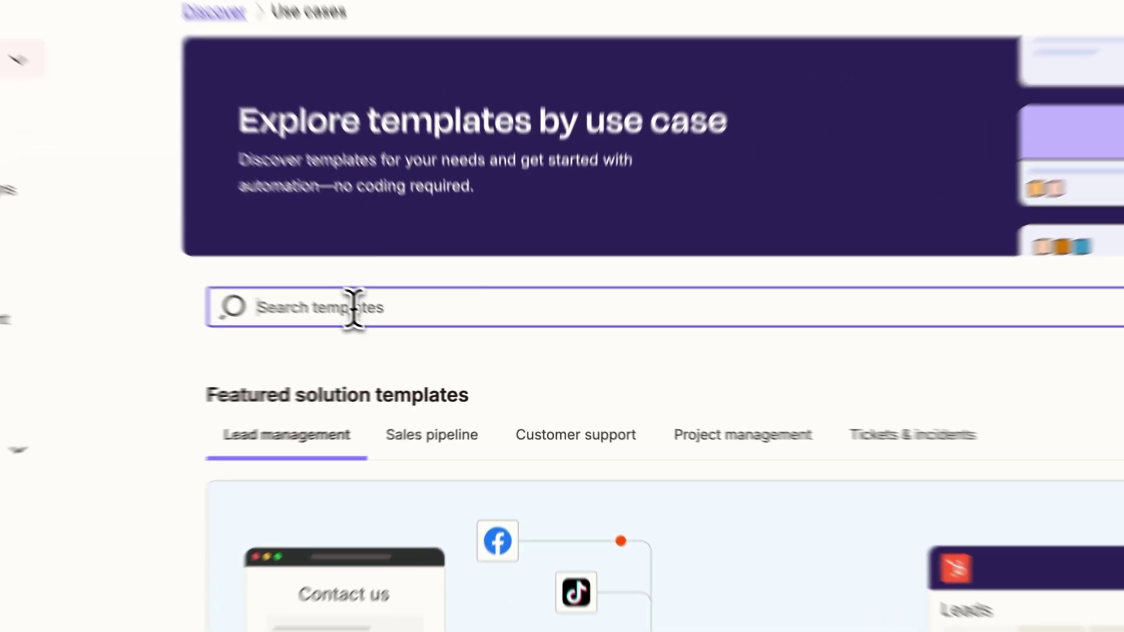
type("wix")
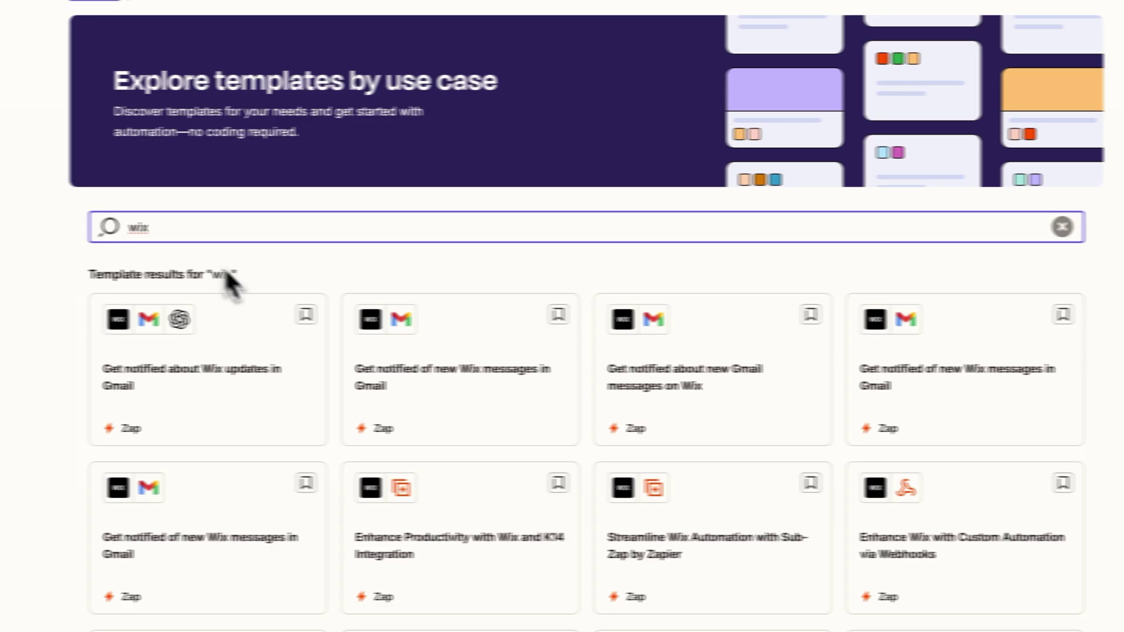
left_click(165, 418)
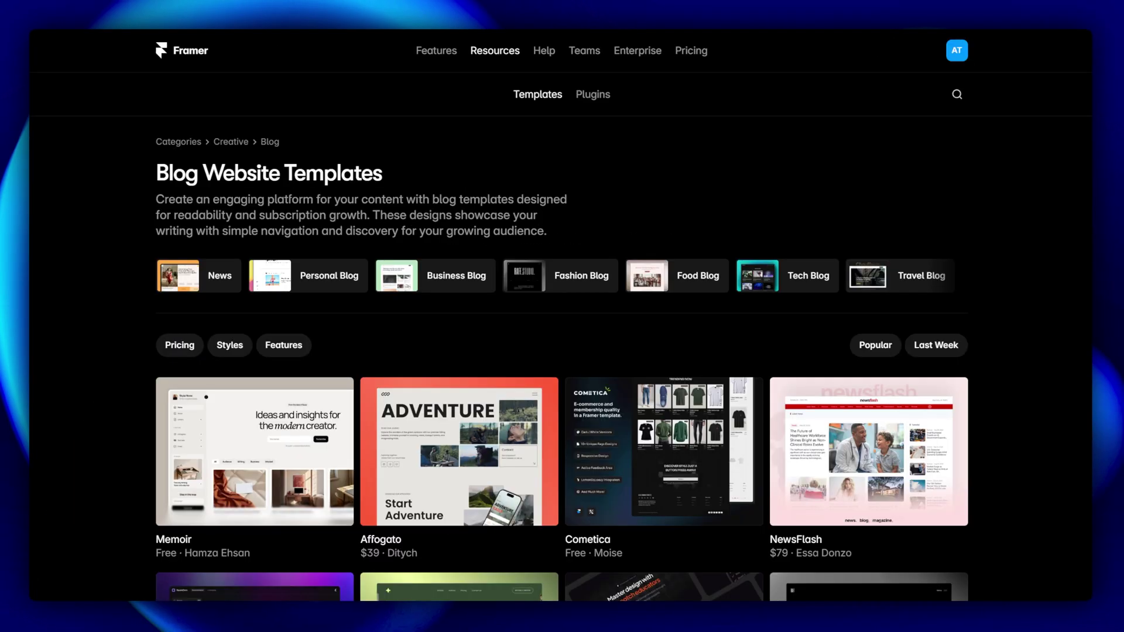
Pick the 3D category from Framer's Templates menu and open the Blocks — SaaS Website Kit
scroll(562, 351, "down", 5)
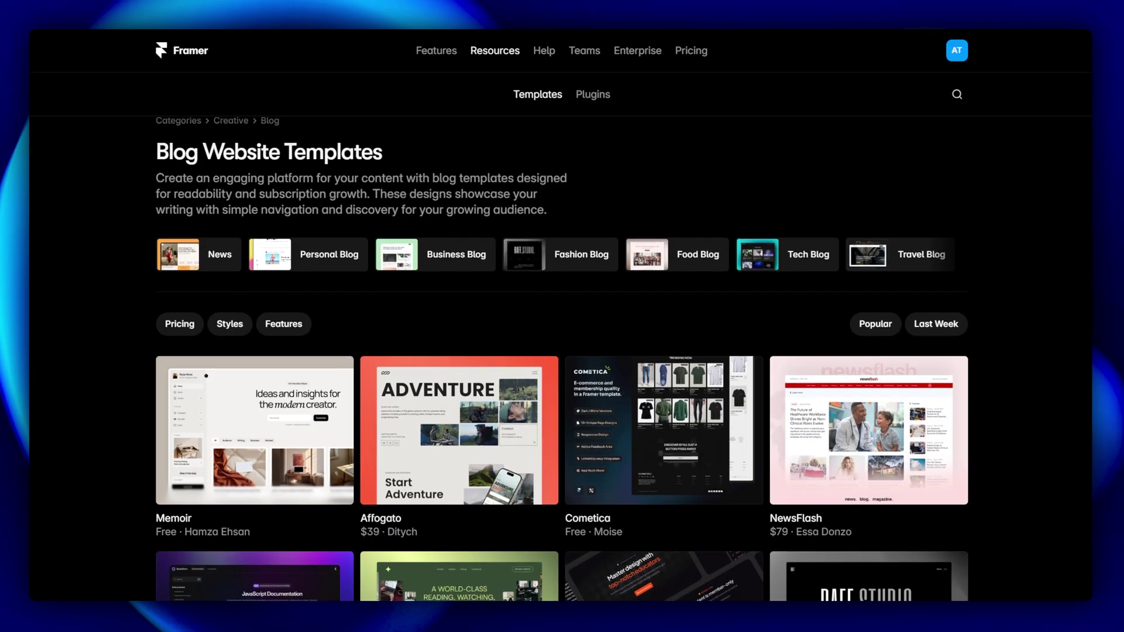
scroll(562, 351, "down", 2)
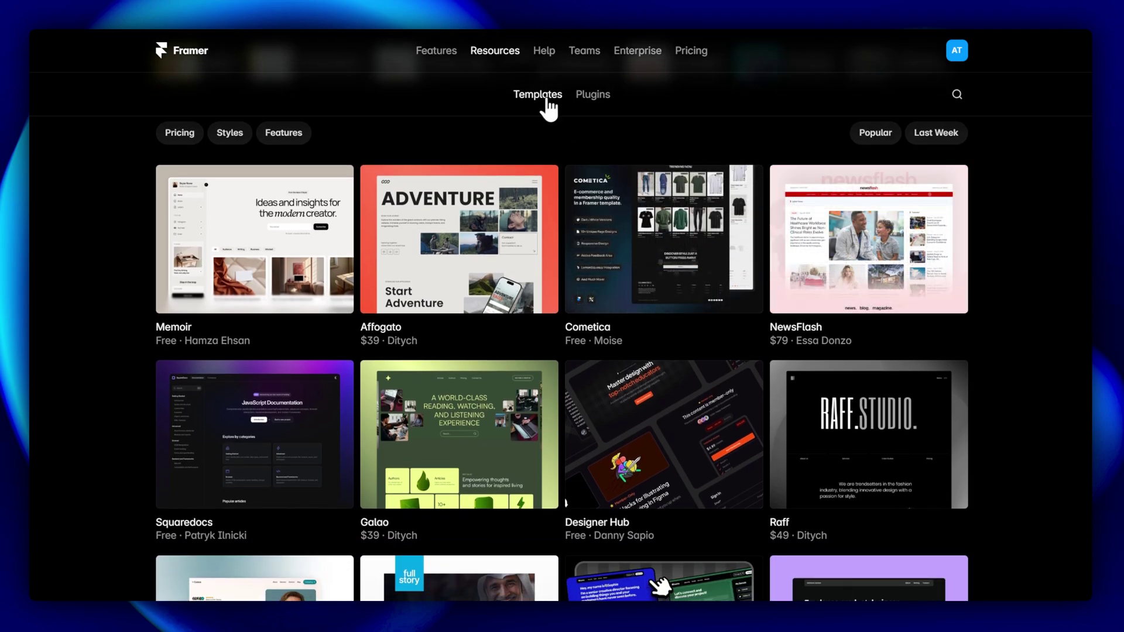
mouse_move(549, 114)
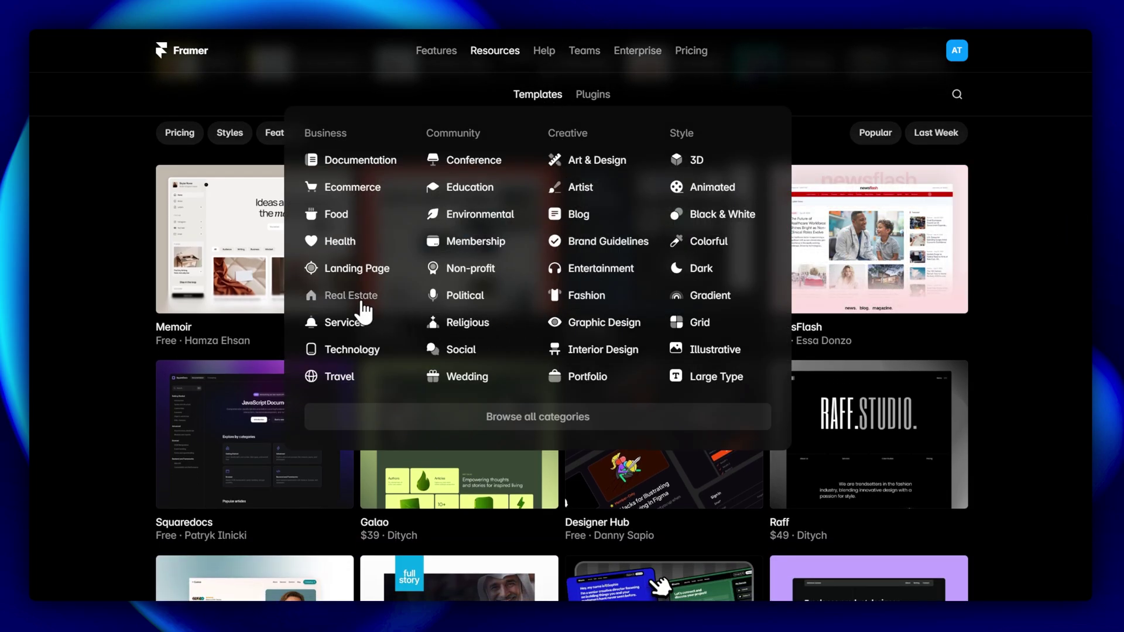
left_click(696, 161)
left_click(272, 398)
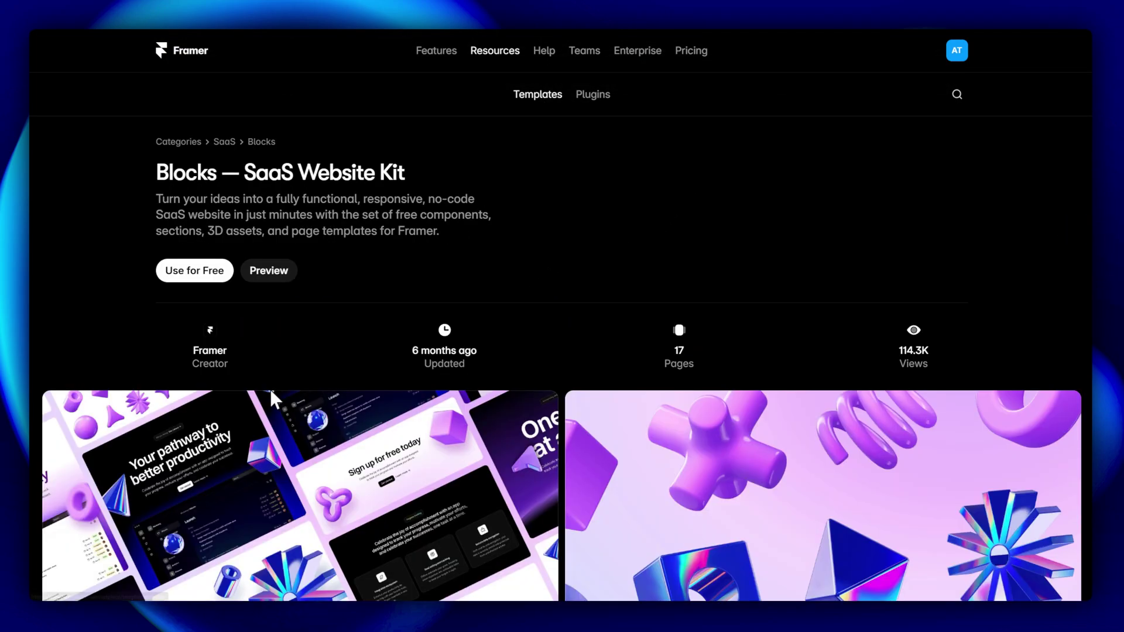
Make a free copy of the SaaS kit, pan around its pages, and try editing the 'productivity' hero word
left_click(209, 277)
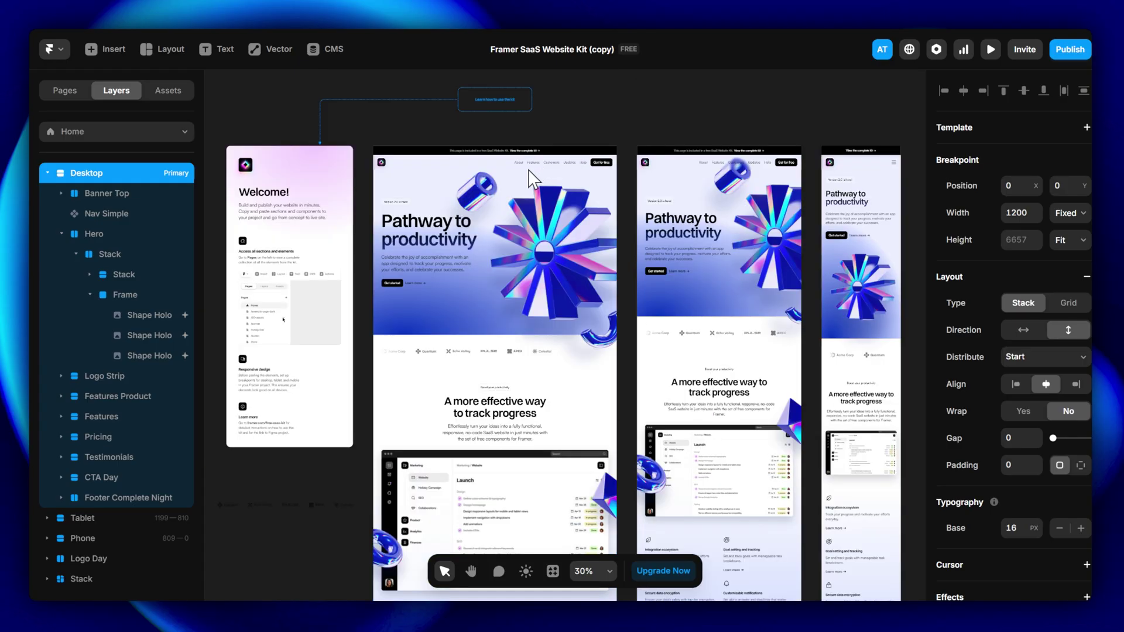
scroll(553, 280, "down", 5)
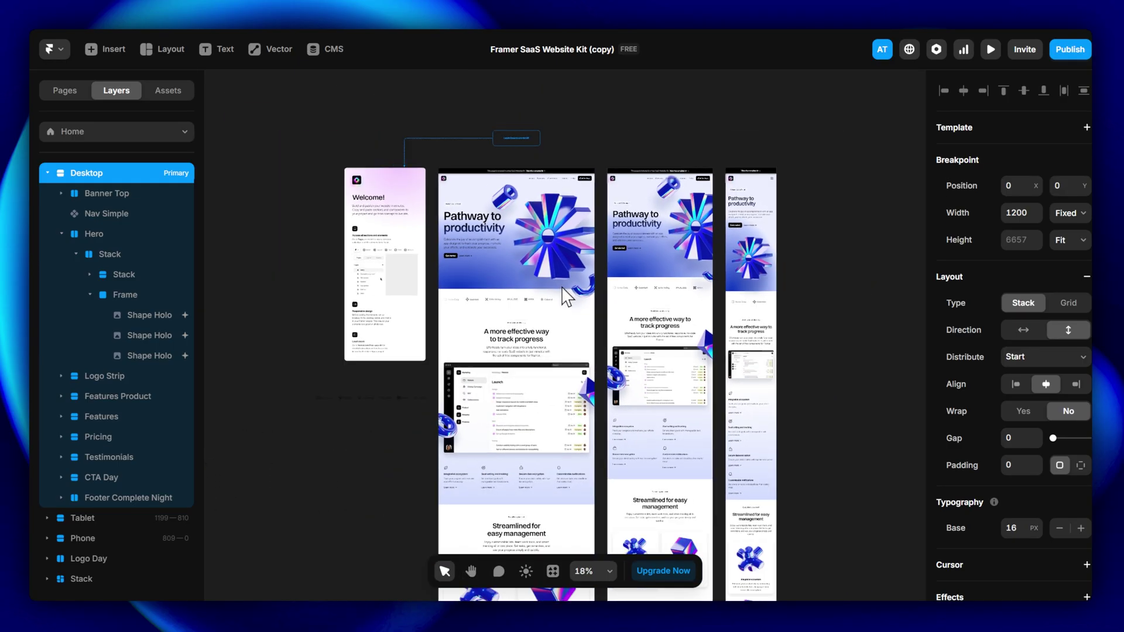
key("space")
left_click_drag(562, 460, 563, 311)
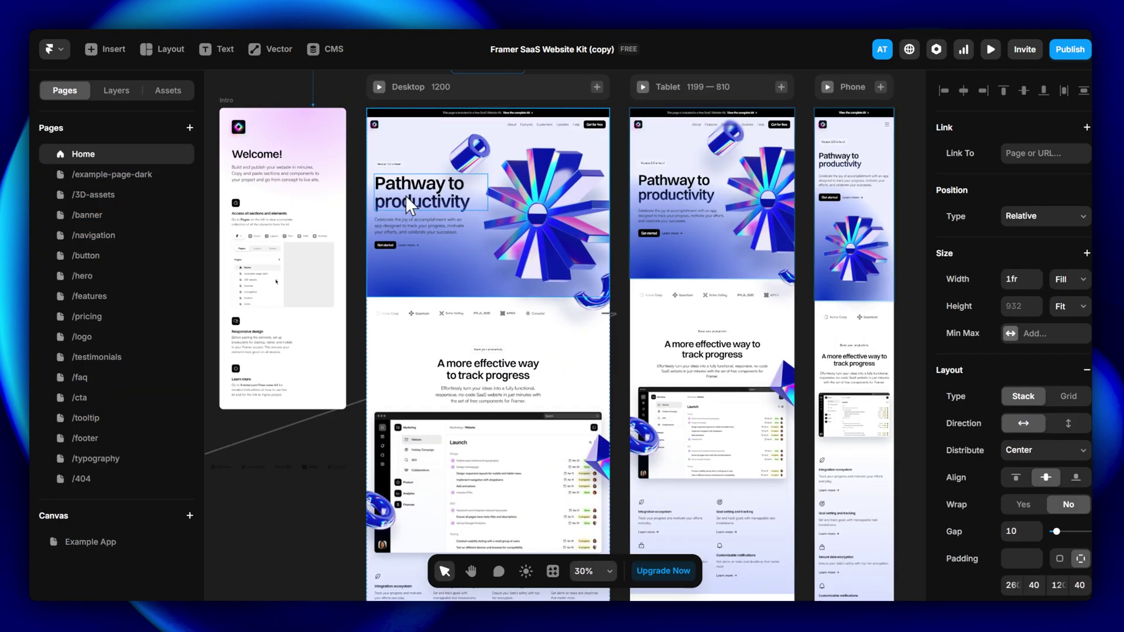
double_click(450, 201)
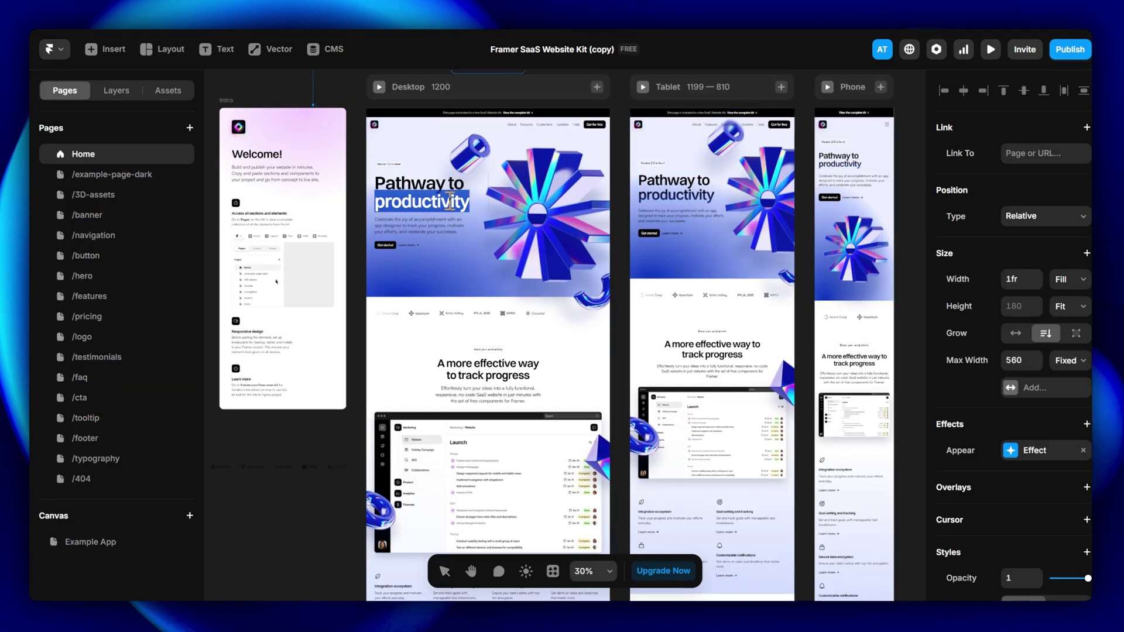
left_click(441, 217)
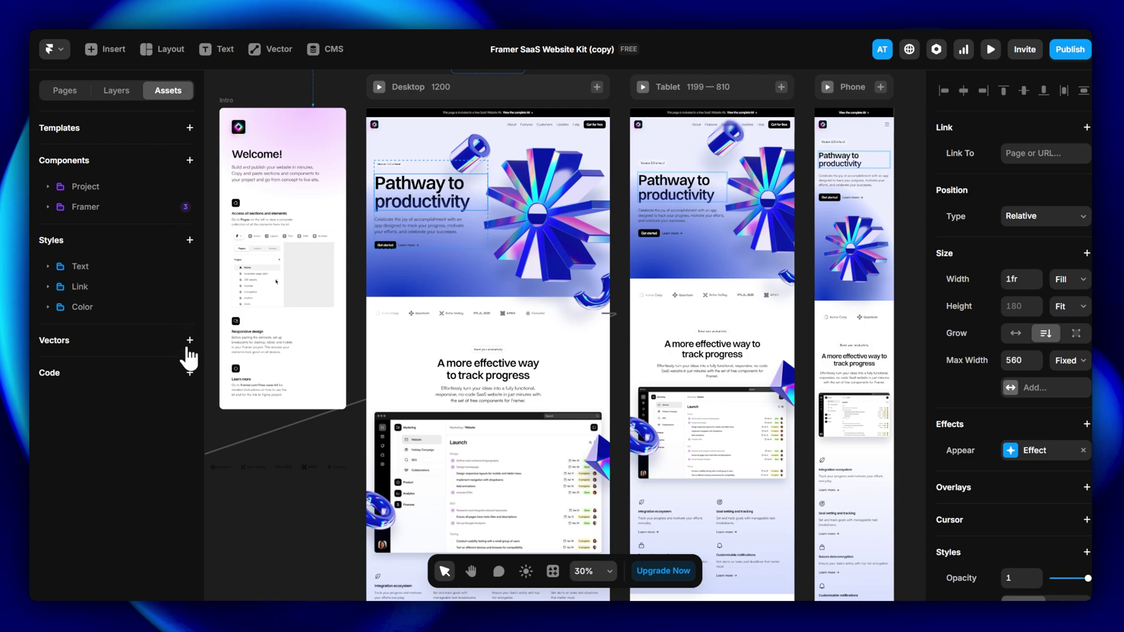
Create the Button code file, place the Button above the section heading, and preview the page
left_click(199, 387)
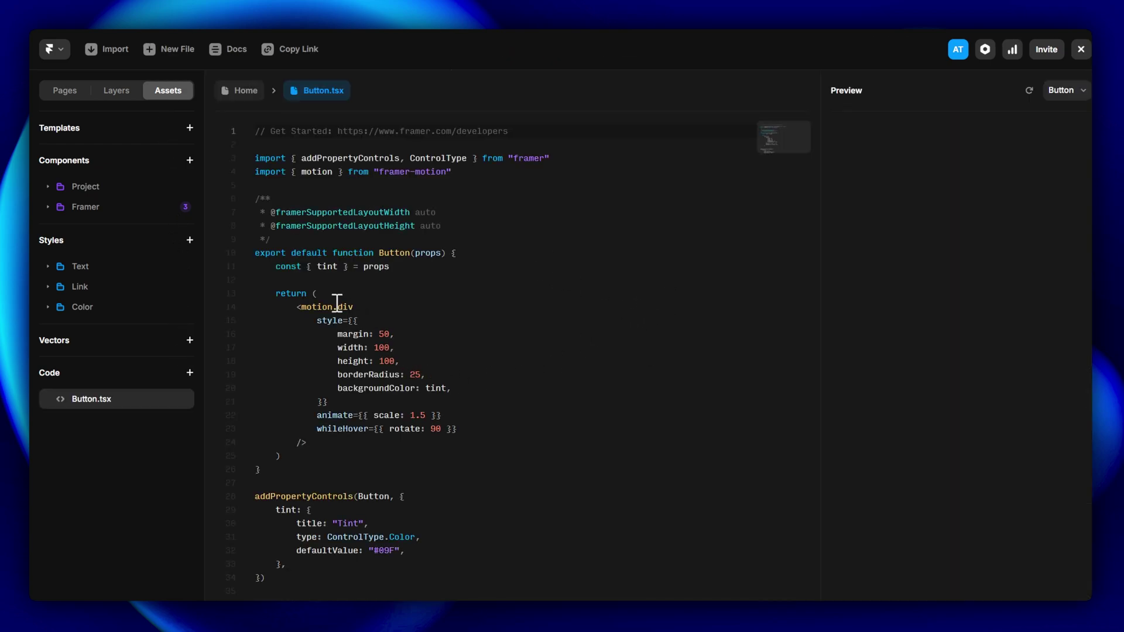
left_click(327, 443)
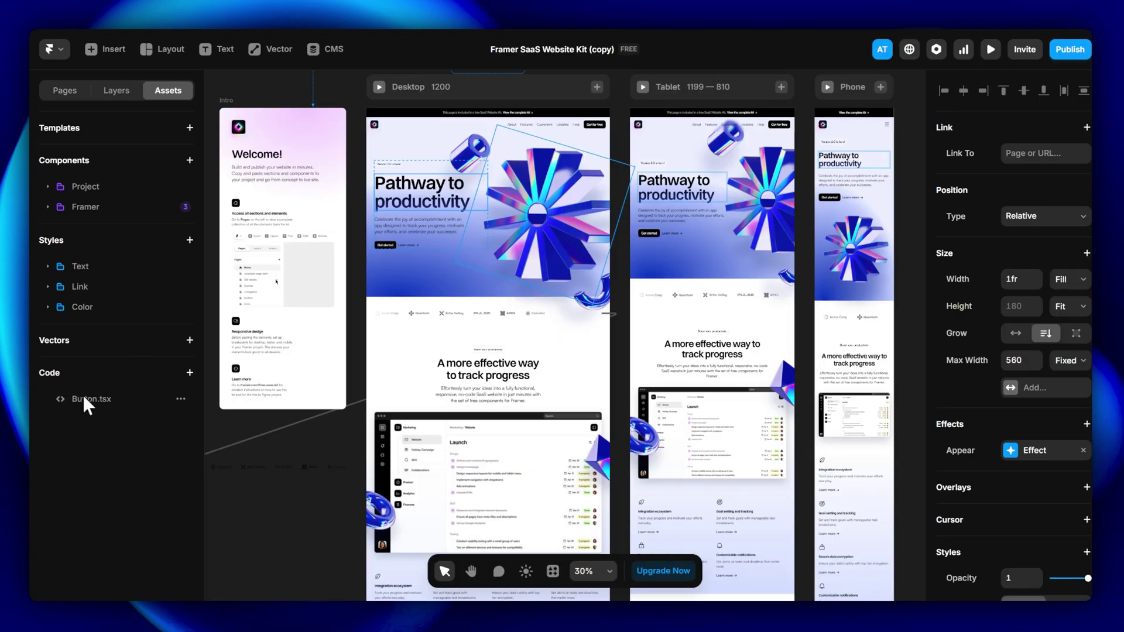
left_click_drag(403, 362, 497, 386)
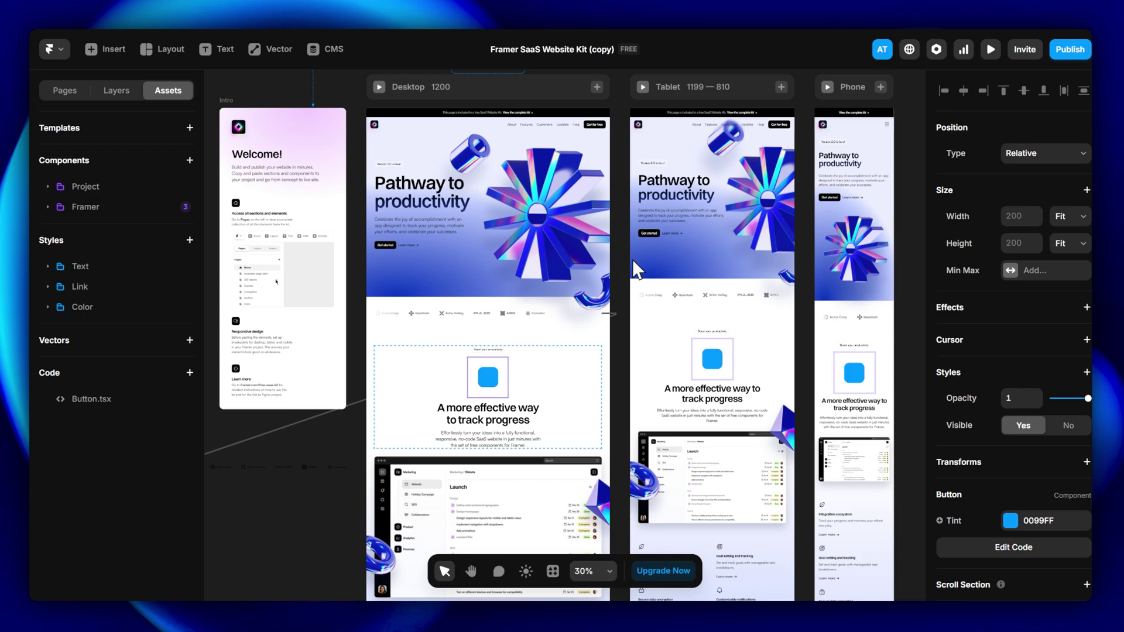
left_click(991, 51)
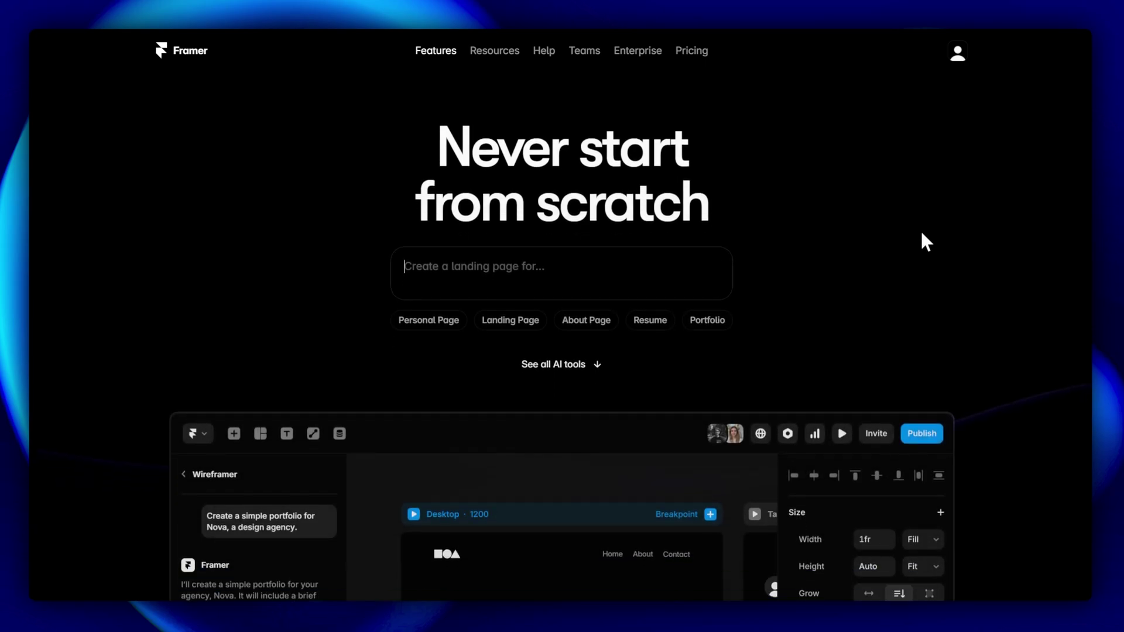
Zoom the canvas in and out to inspect the AI-generated 'youtube design' pages
scroll(919, 229, "down", 5)
scroll(918, 234, "up", 5)
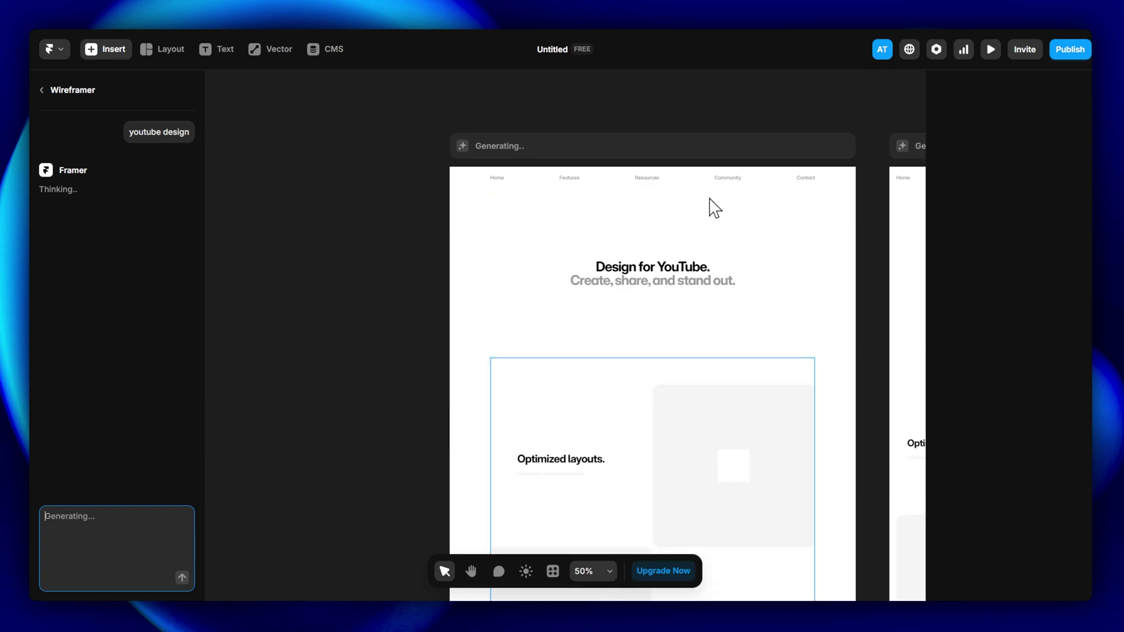
scroll(464, 276, "down", 5)
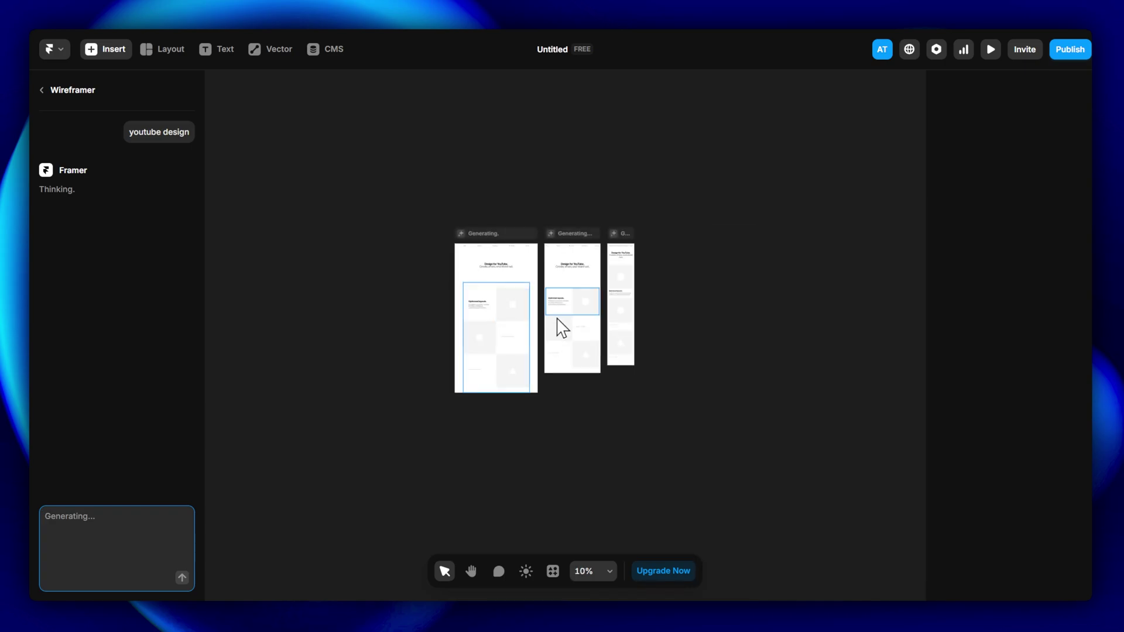
scroll(535, 270, "up", 3)
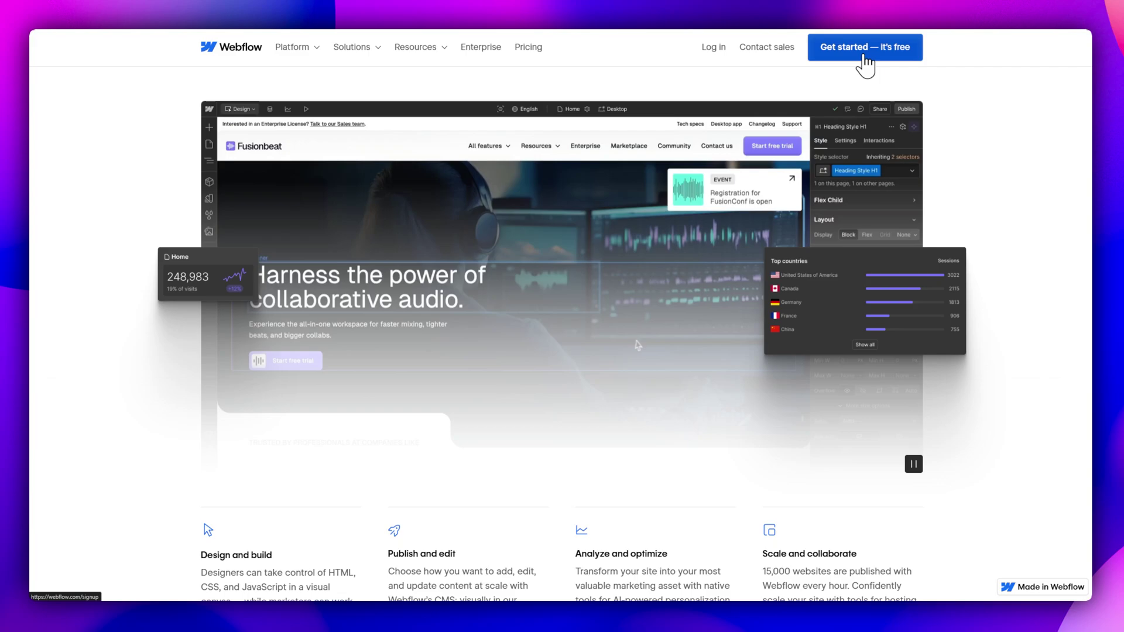
Open the Enhance AI site in the Webflow Designer from the dashboard
left_click(864, 56)
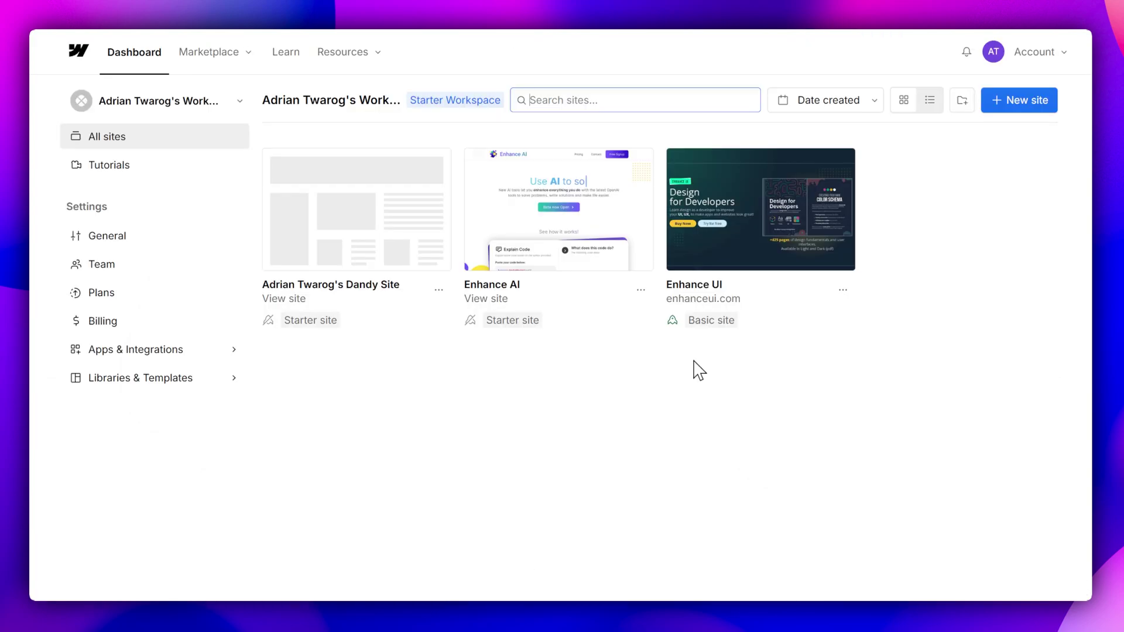
mouse_move(557, 233)
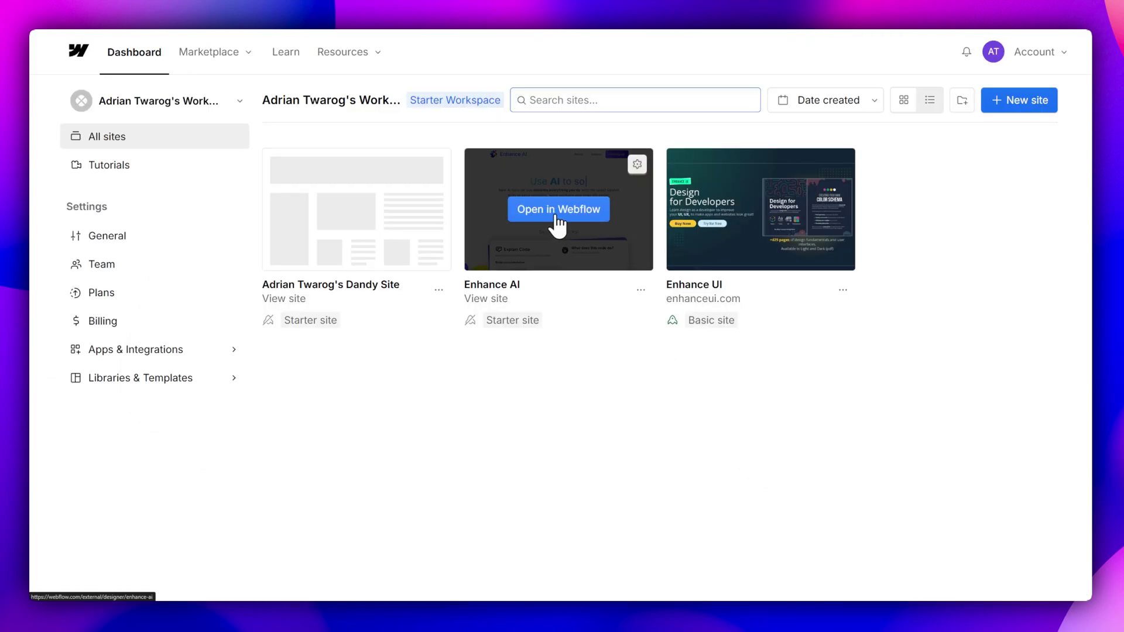
left_click(557, 221)
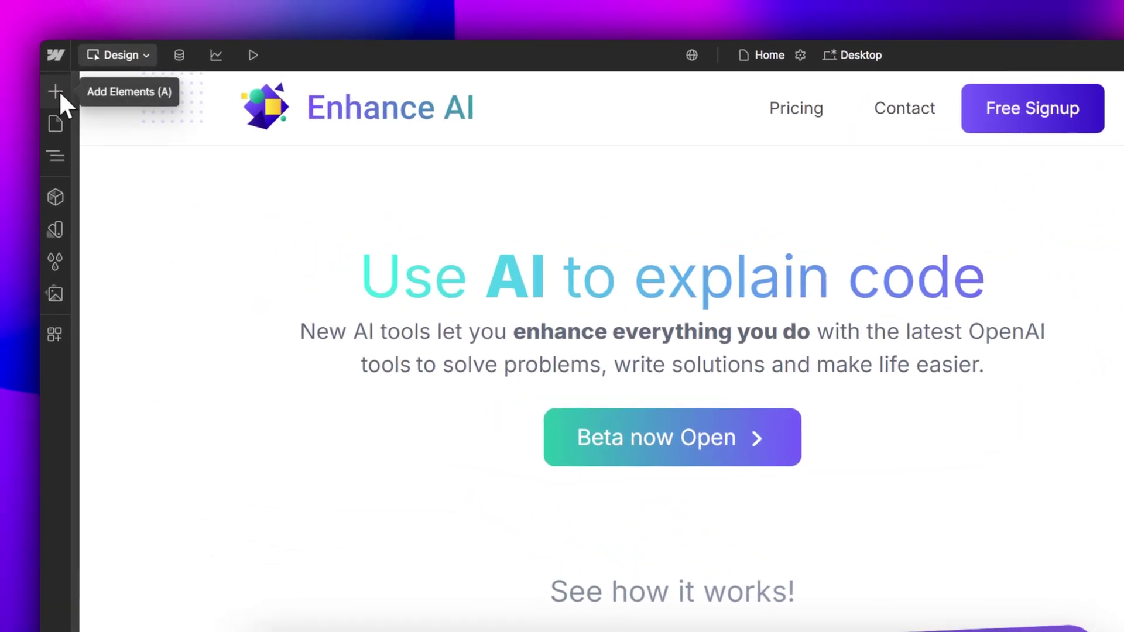
Expand the first Section and its Container in the Navigator and select the main heading
left_click(36, 69)
left_click(62, 138)
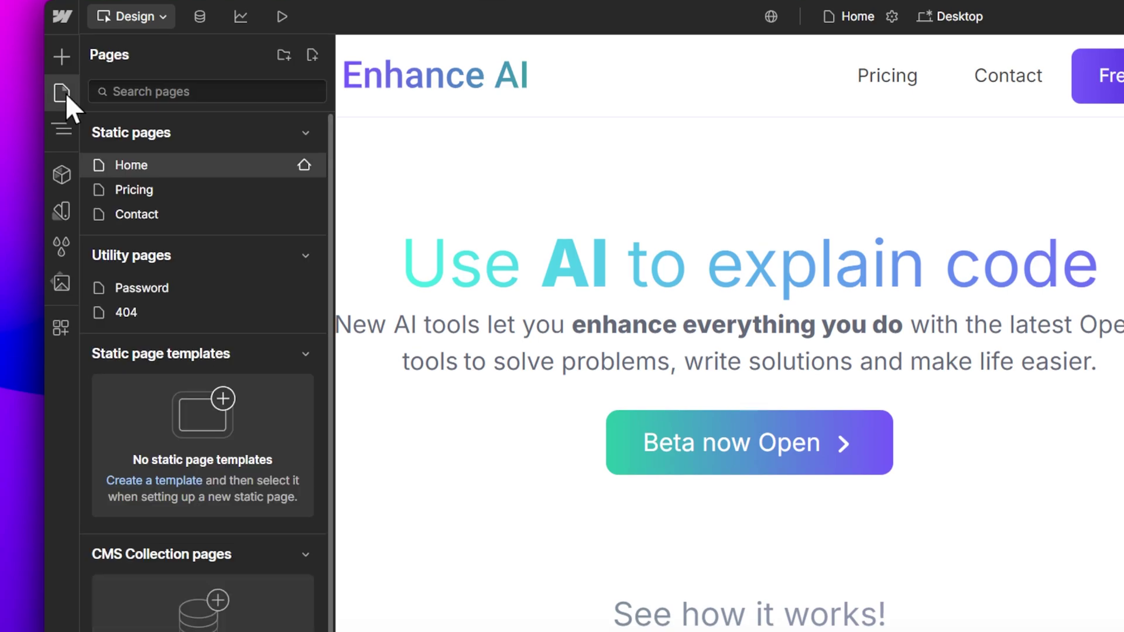
left_click(62, 124)
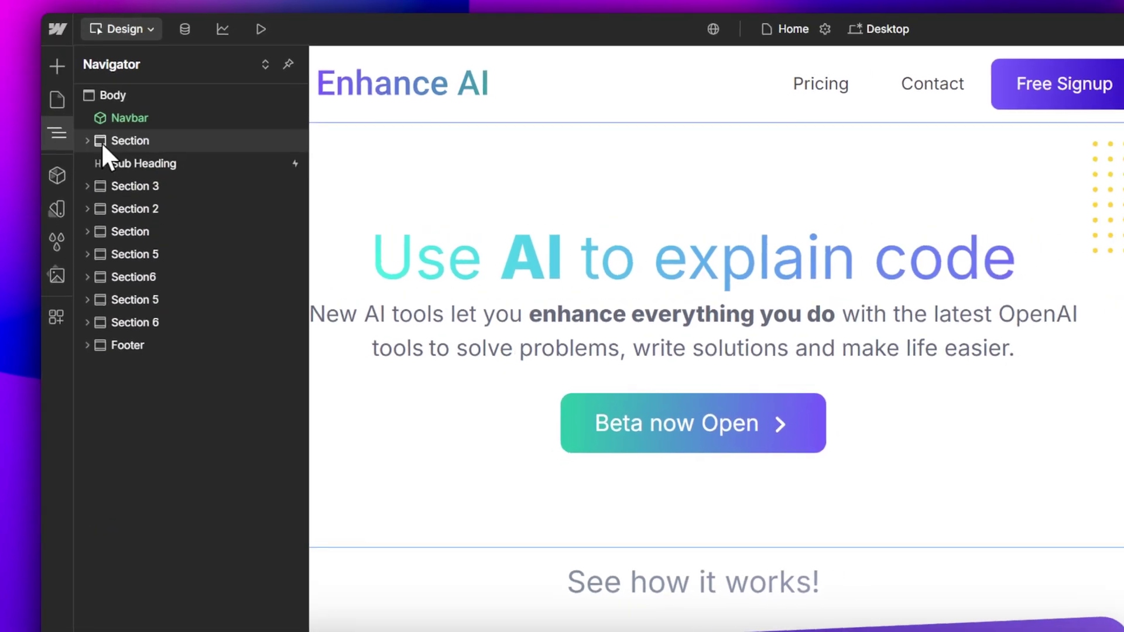
left_click(86, 141)
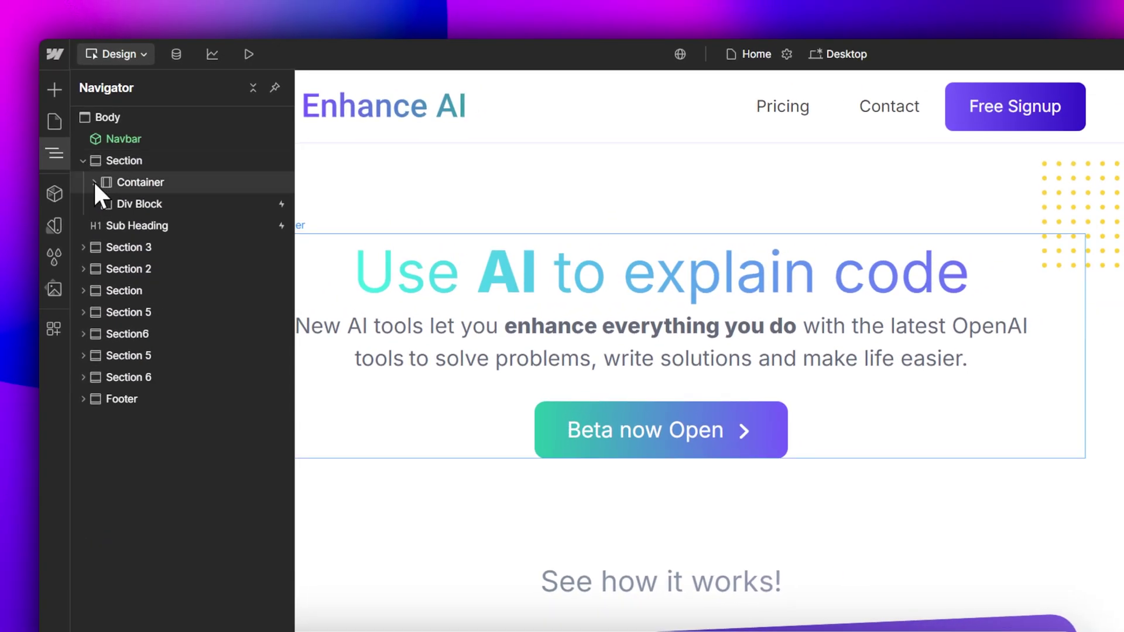
left_click(98, 163)
left_click(137, 204)
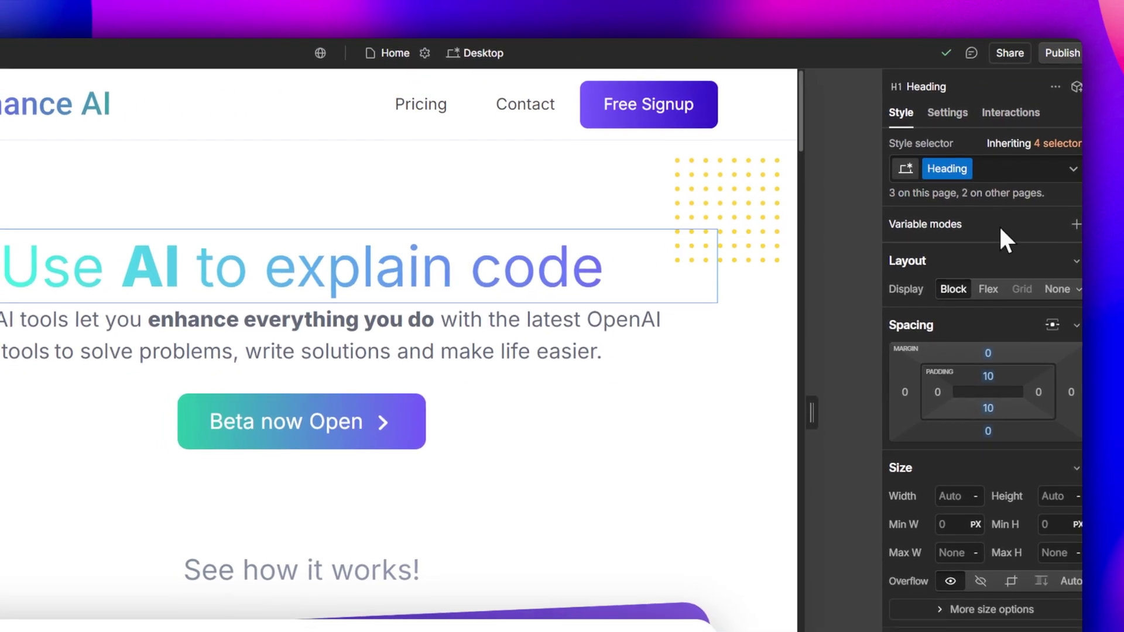
Try flex display and a larger top margin, then centre-align the 'Use AI to explain code' heading
left_click(992, 282)
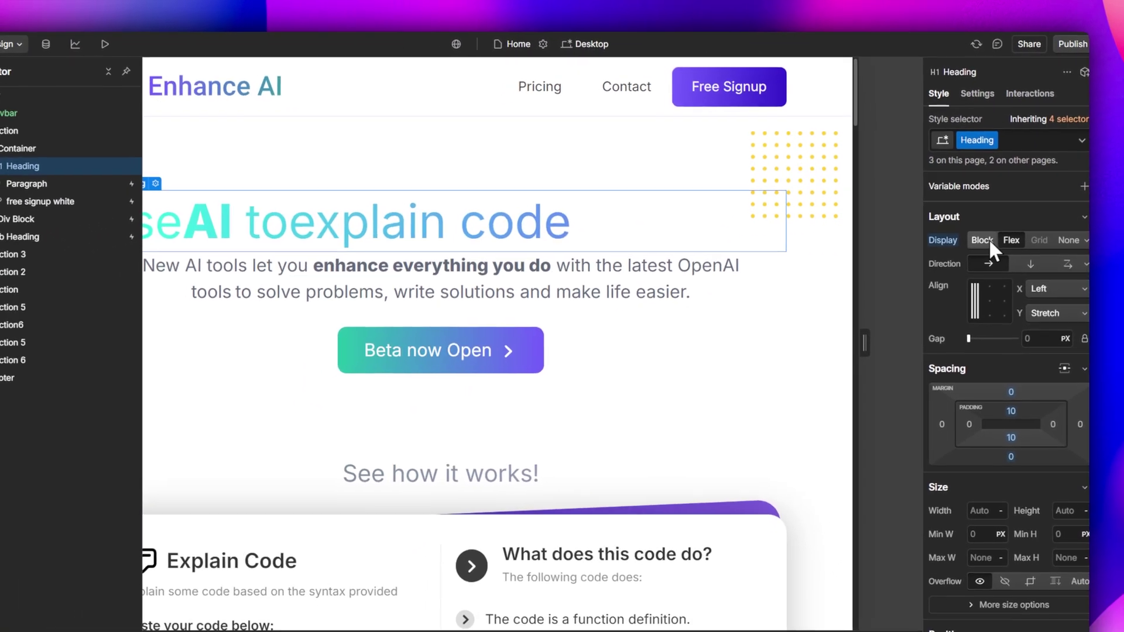
left_click(958, 281)
mouse_move(1003, 273)
left_mouse_down()
mouse_move(1013, 238)
mouse_move(1024, 266)
left_mouse_up()
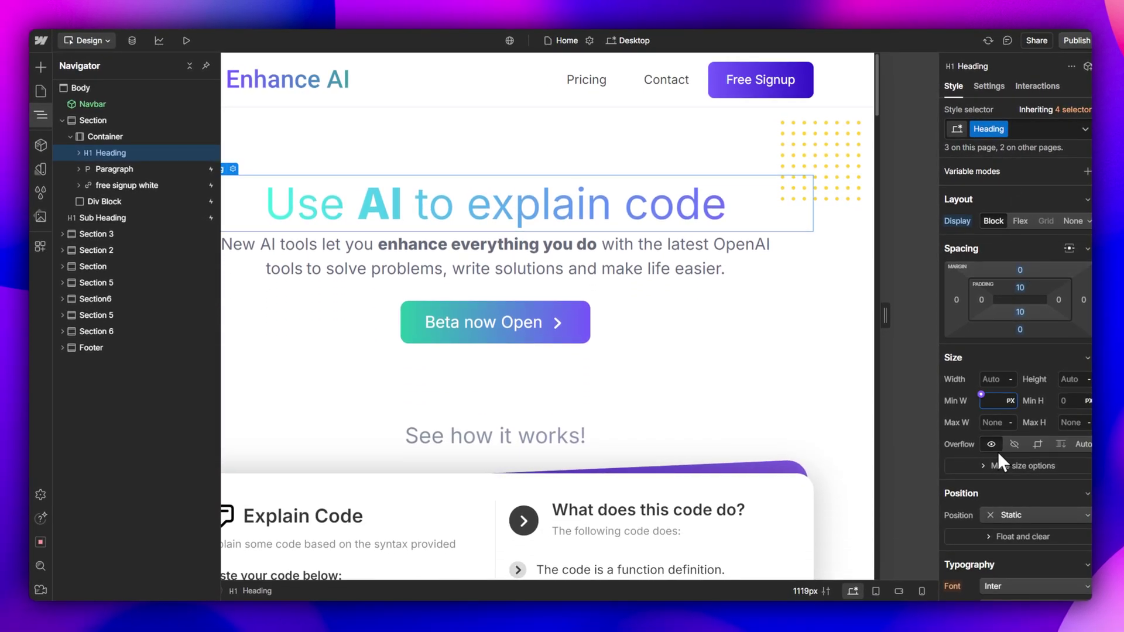
scroll(998, 454, "down", 5)
left_click(1022, 373)
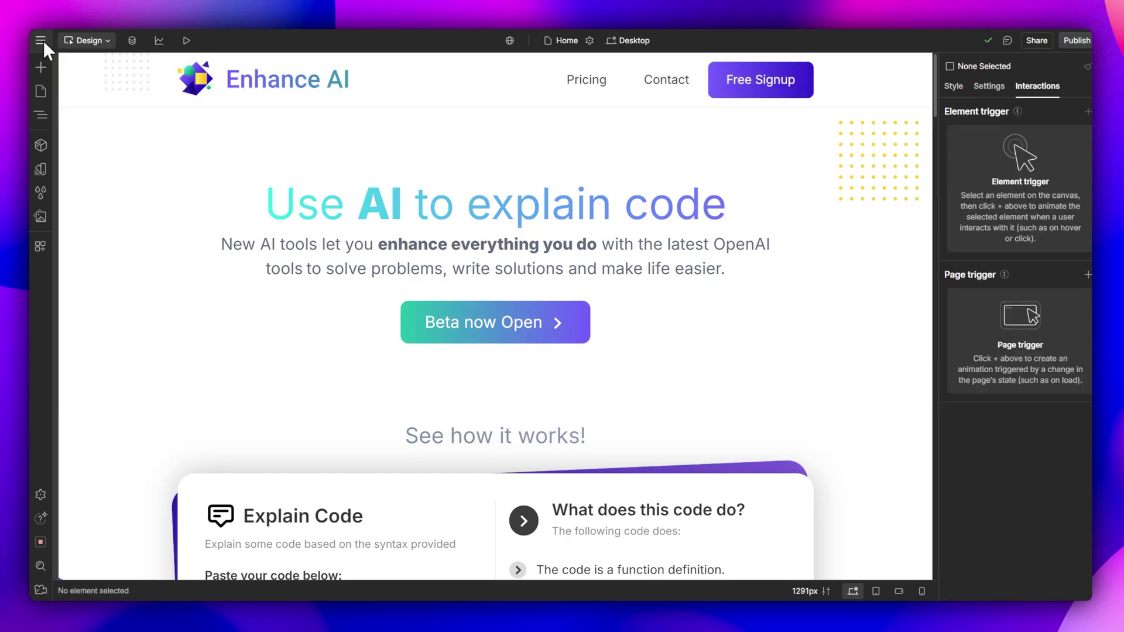
Open Webflow's Export Code preview and view the exported CSS and JavaScript files
left_click(42, 41)
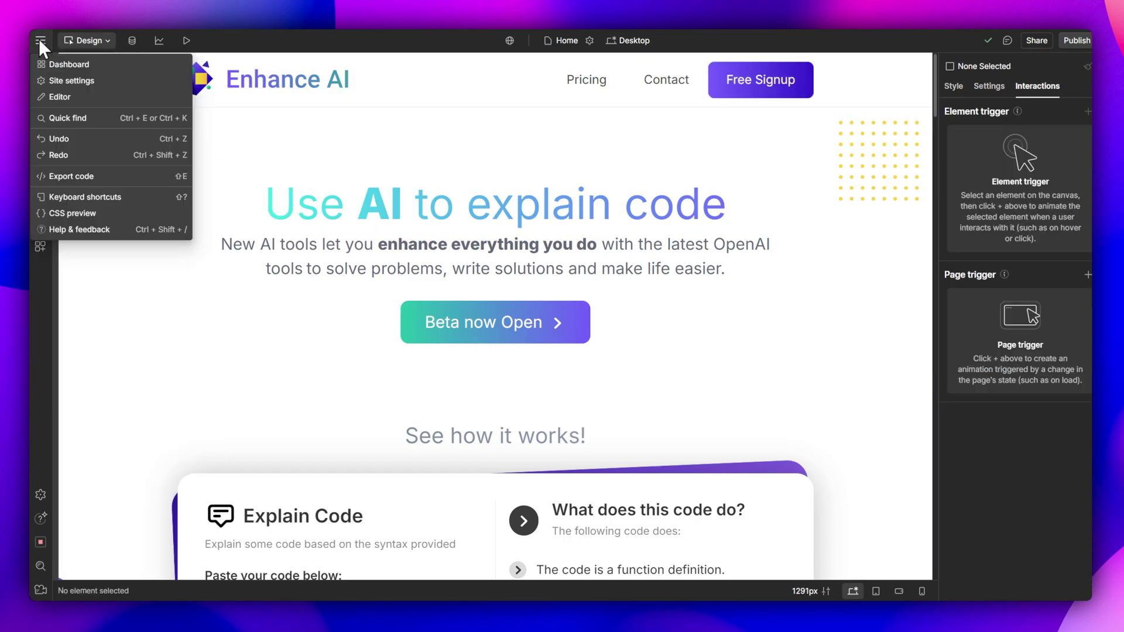
left_click(106, 181)
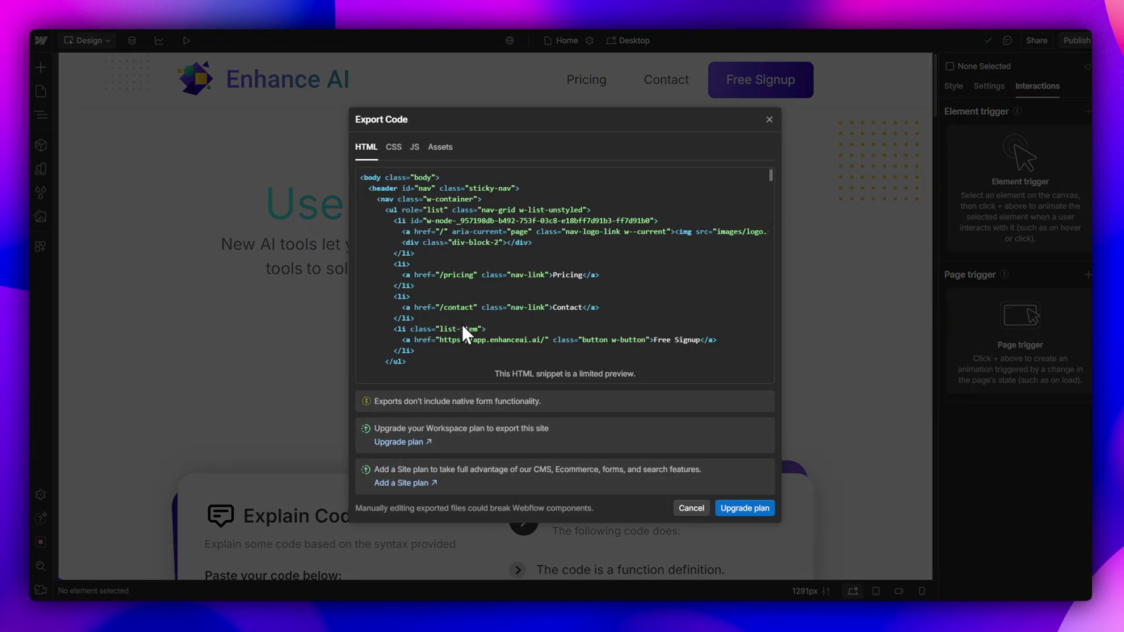
left_click(393, 147)
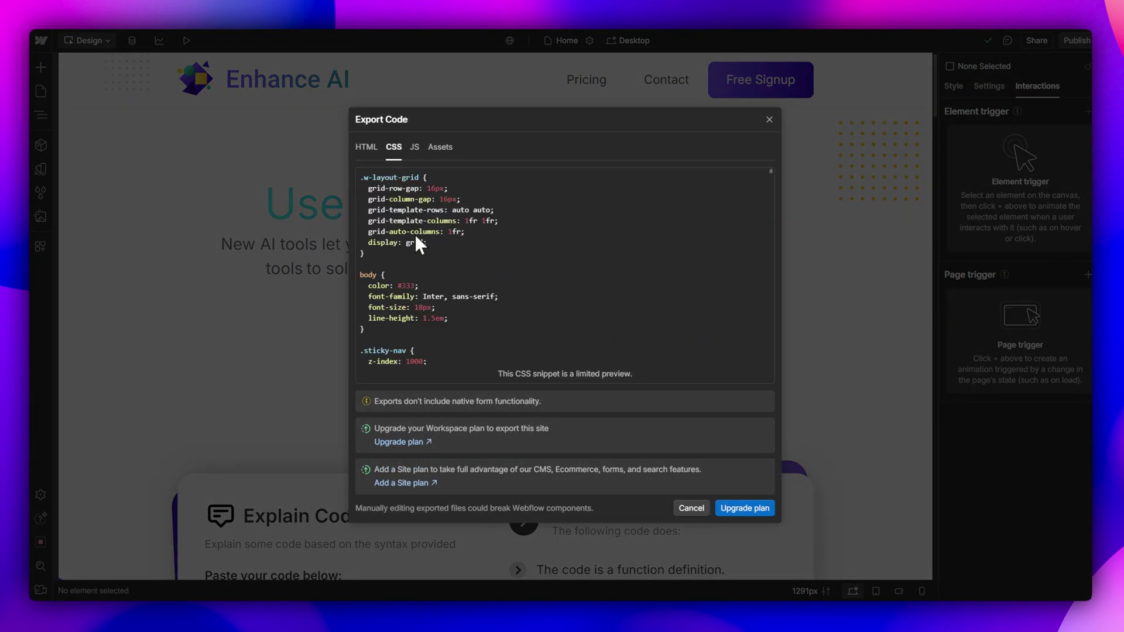
left_click(415, 147)
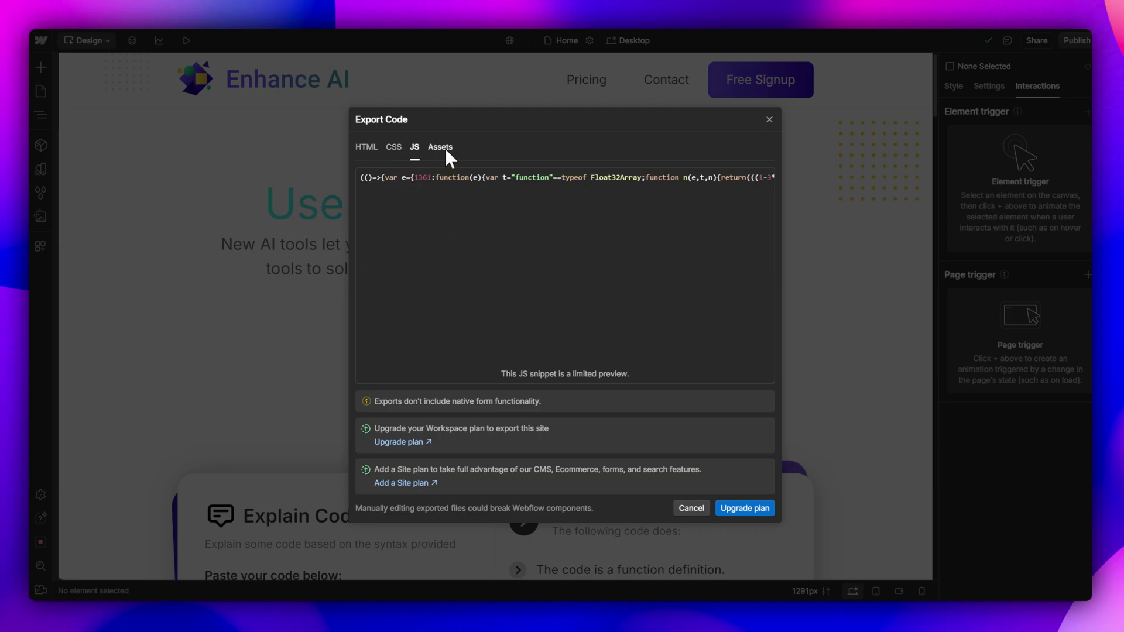
Close Export Code and preview the Explain Code card's Scroll into view grow-in animation several times
left_click(368, 150)
left_click(769, 119)
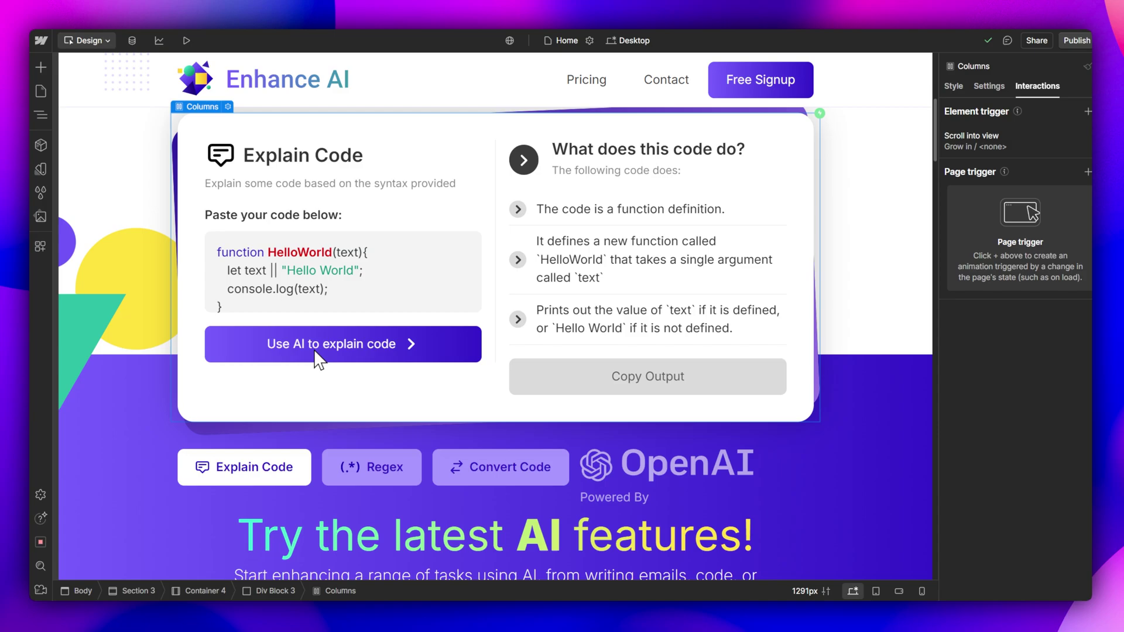
left_click(989, 87)
left_click(1037, 86)
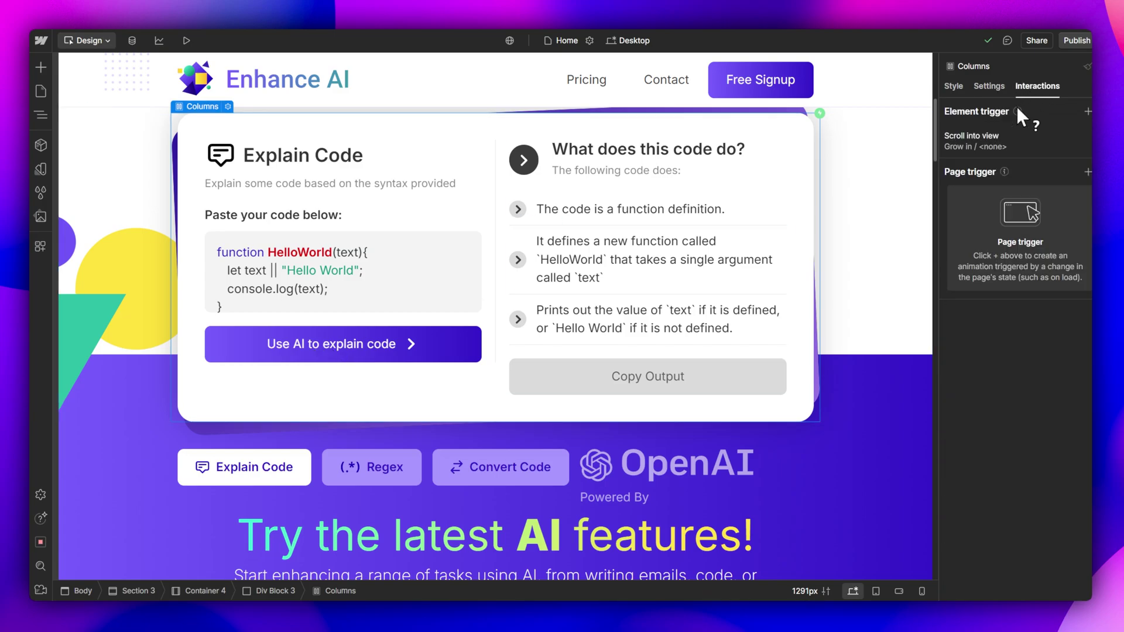
left_click(989, 137)
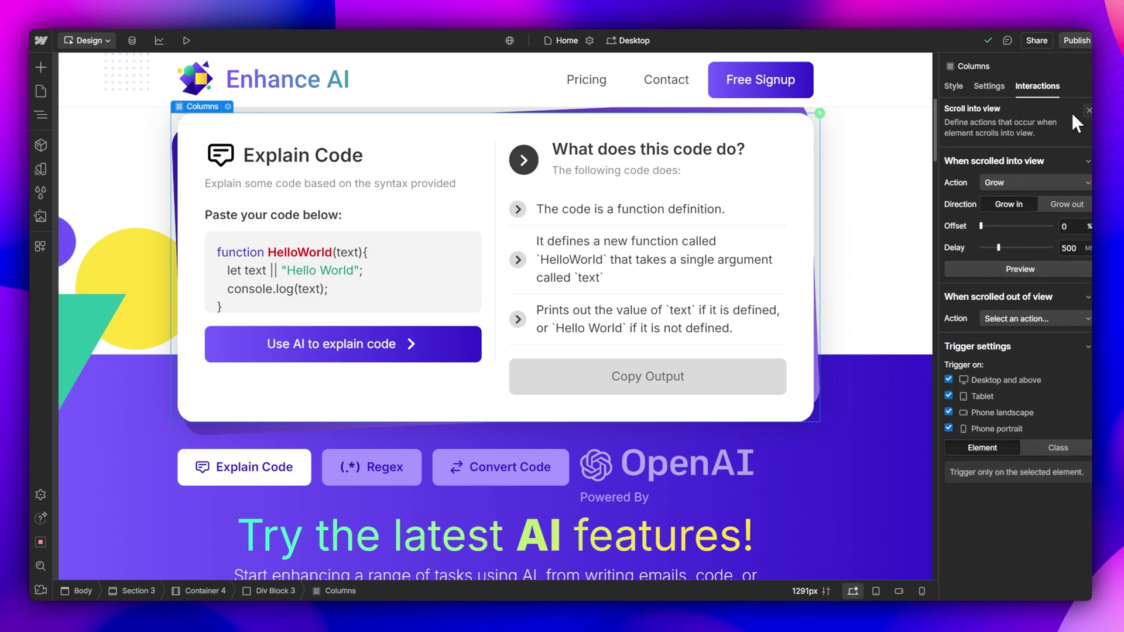
left_click(1013, 273)
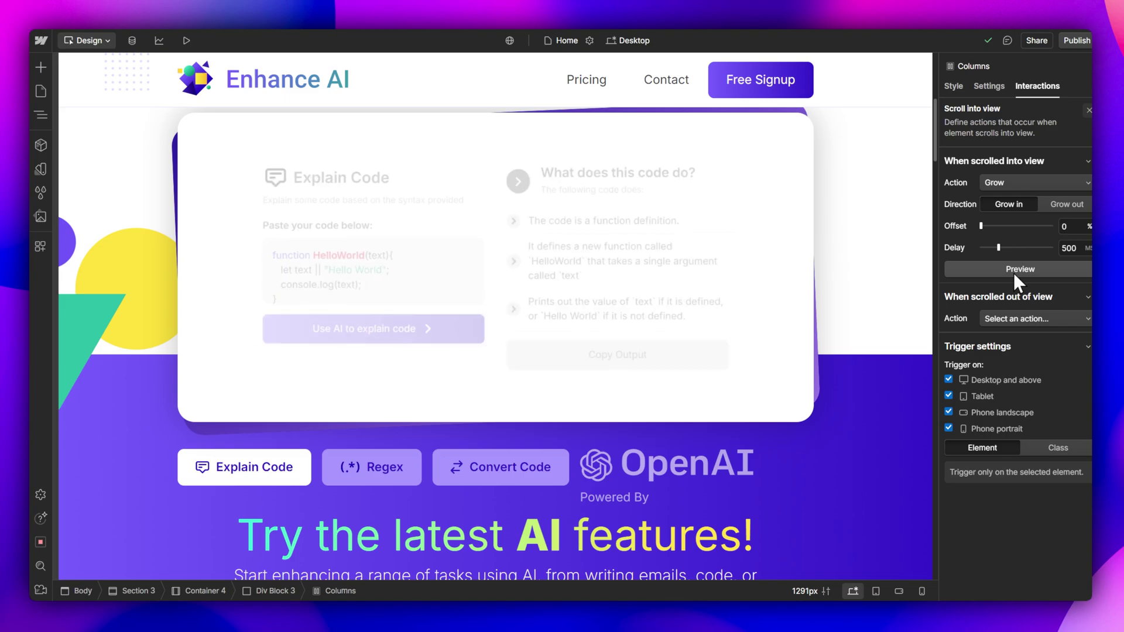
left_click(1014, 272)
left_click(1014, 271)
scroll(686, 271, "down", 15)
Select the Try It Out Now button, view its yellow Hover state, then return to None
left_click(682, 293)
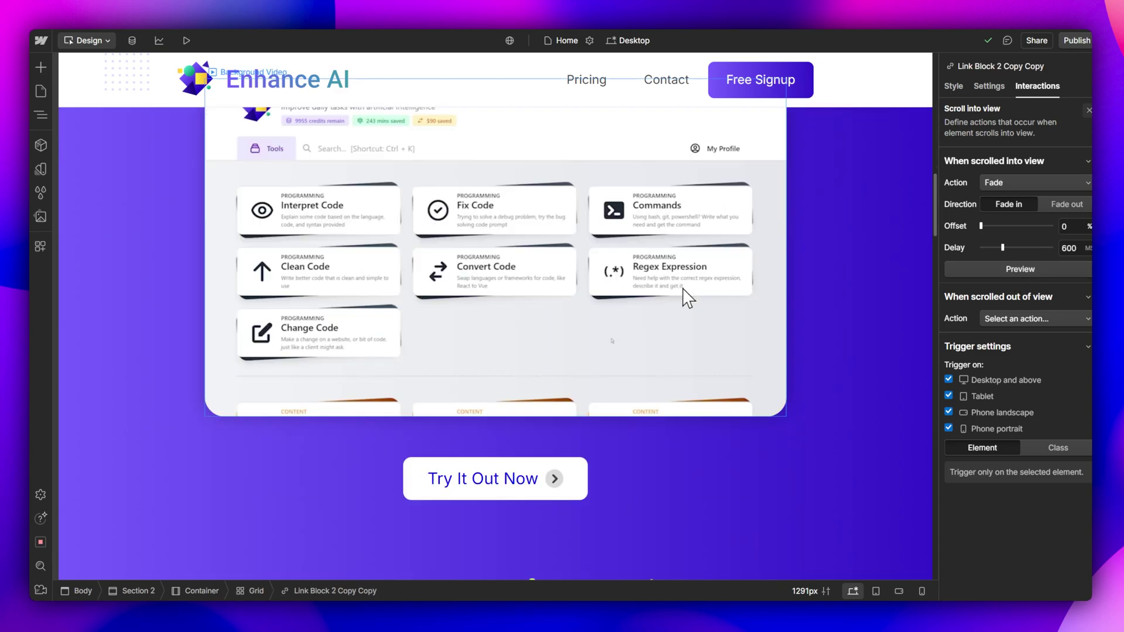
left_click(531, 191)
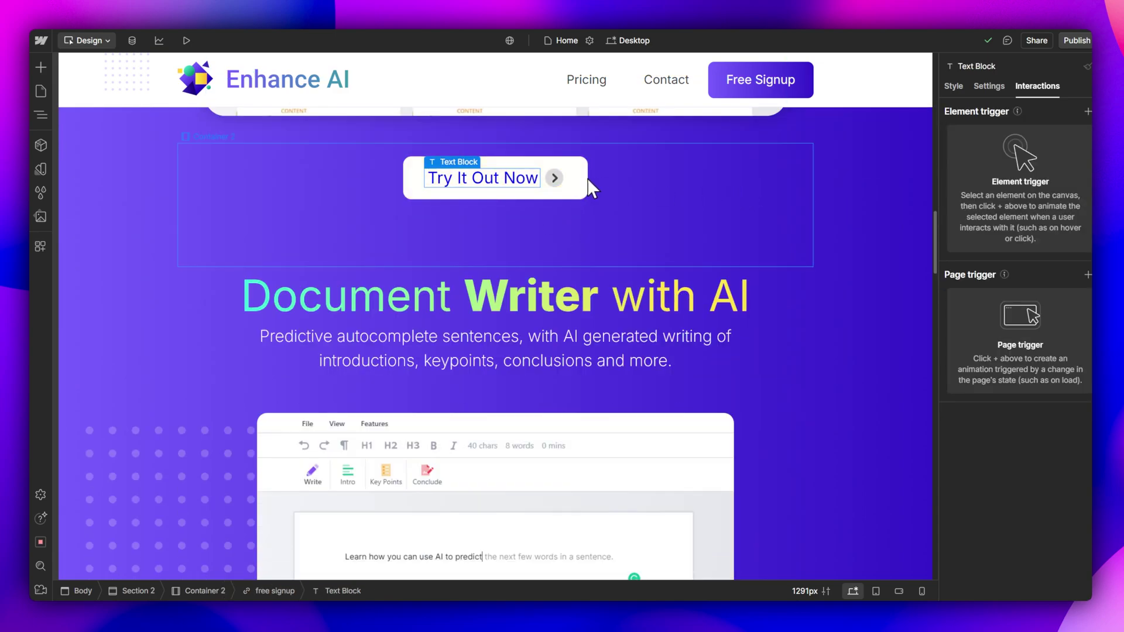
left_click(959, 86)
left_click(1085, 130)
left_click(1028, 189)
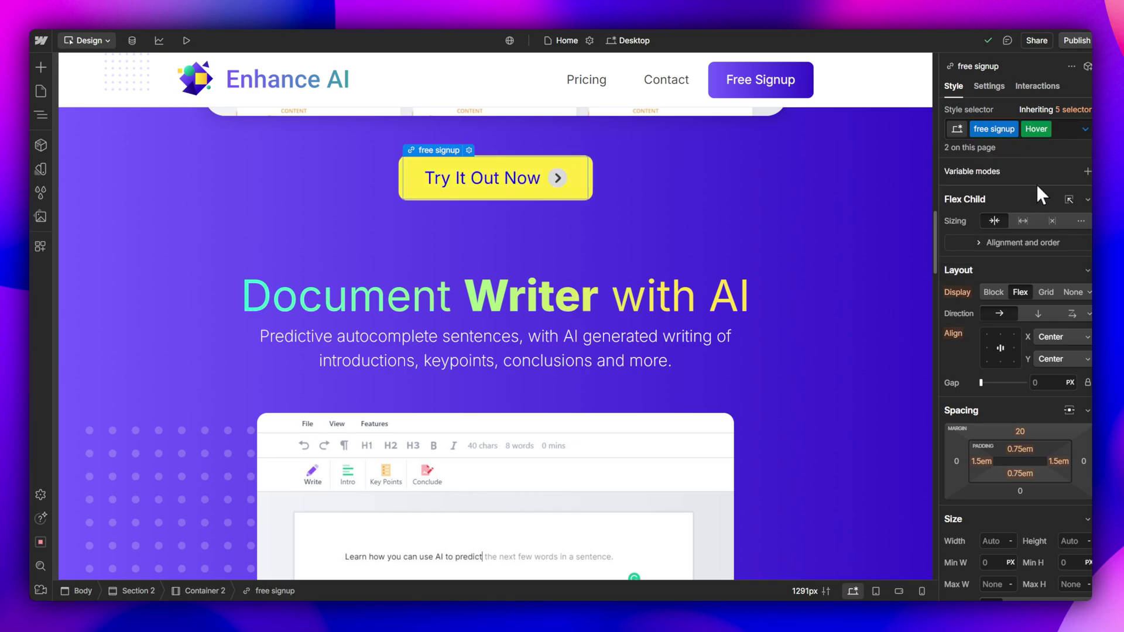
left_click(1078, 133)
left_click(1035, 174)
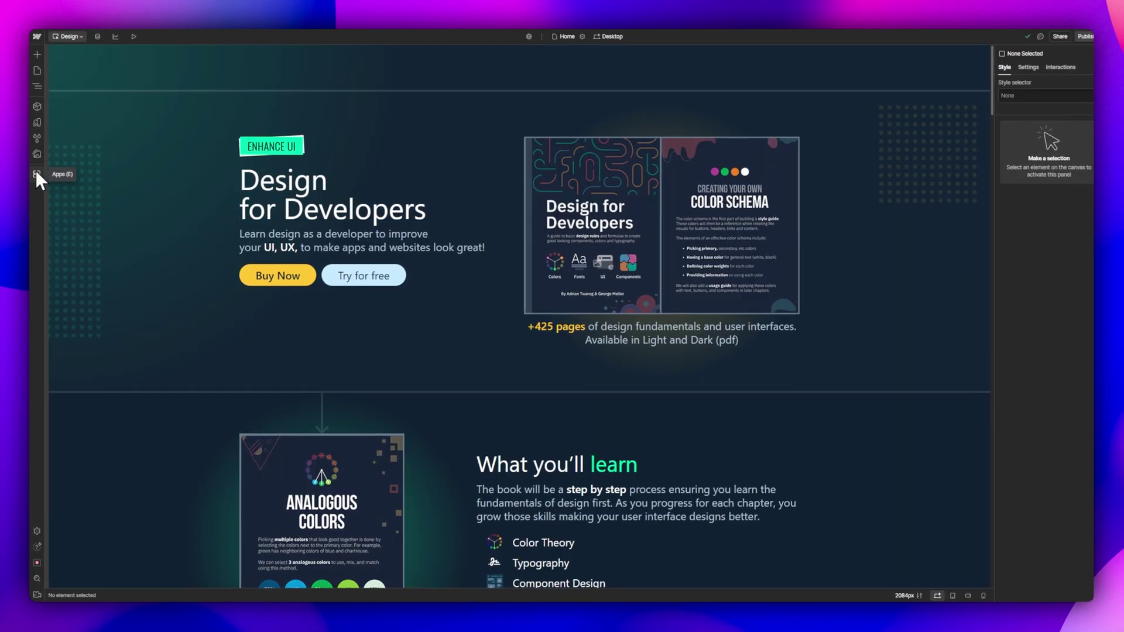
Search the Apps panel's App Marketplace and open the Zapier app listing
left_click(36, 171)
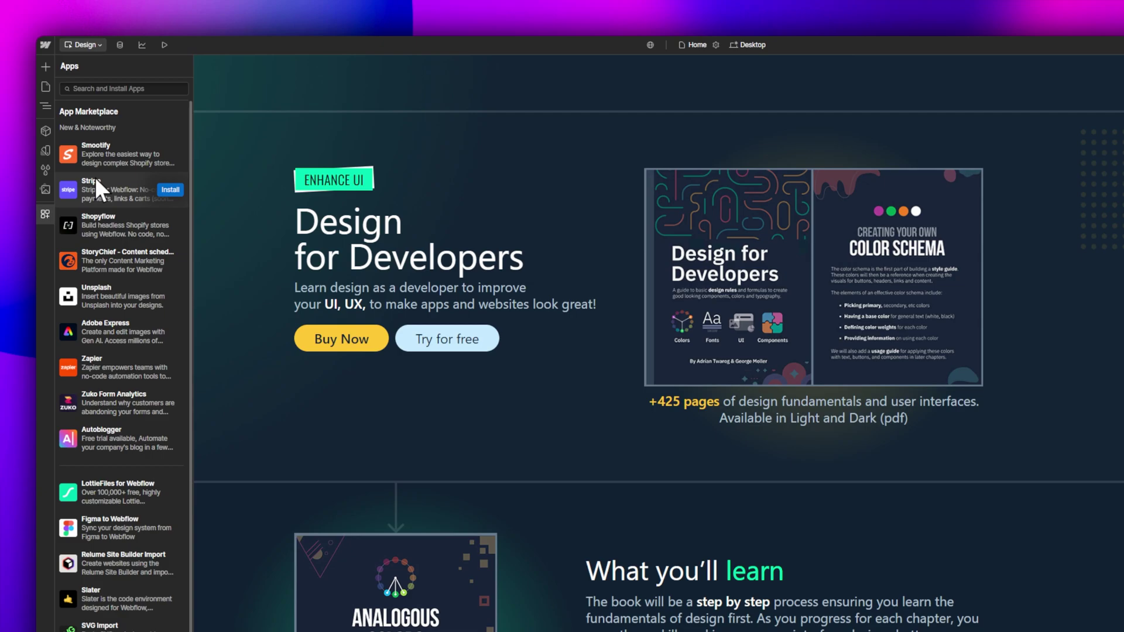
left_click(104, 78)
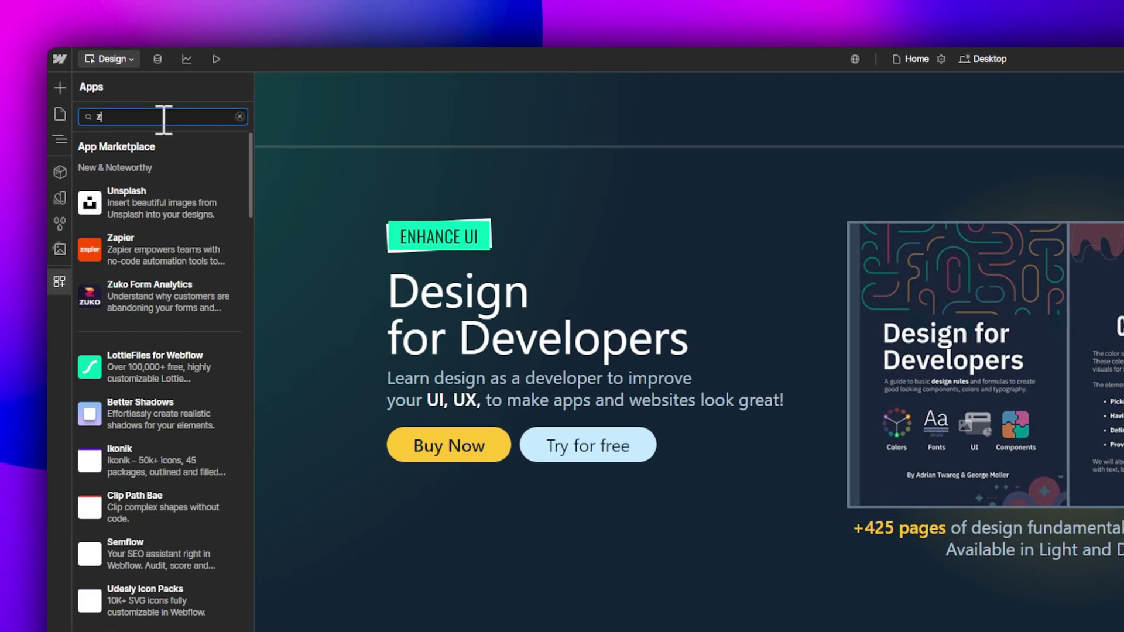
type("apier")
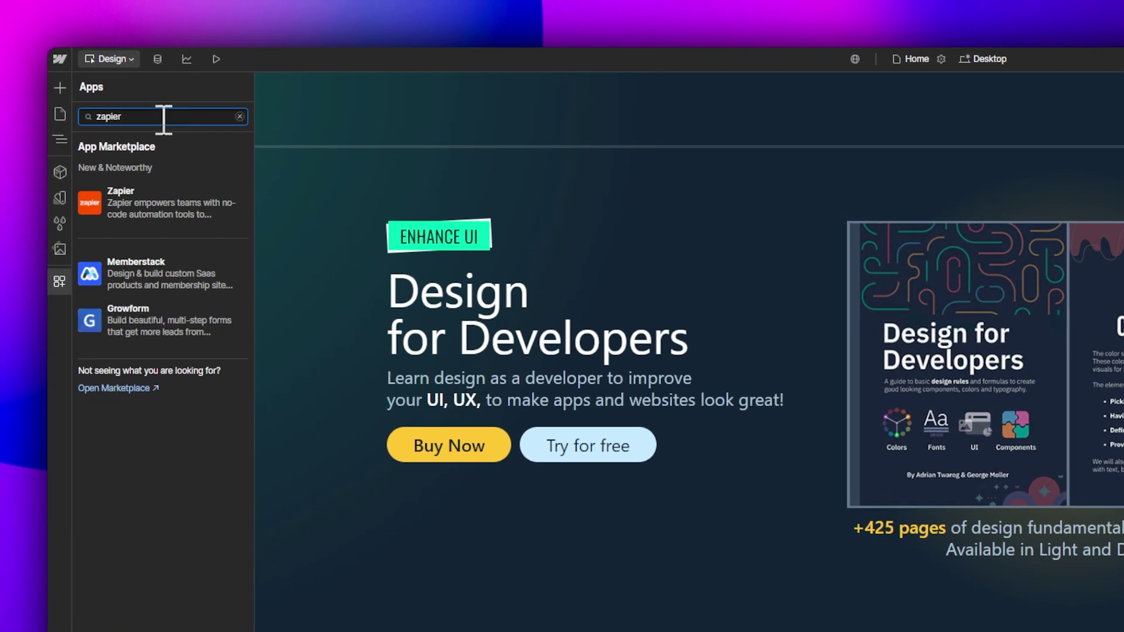
left_click(185, 217)
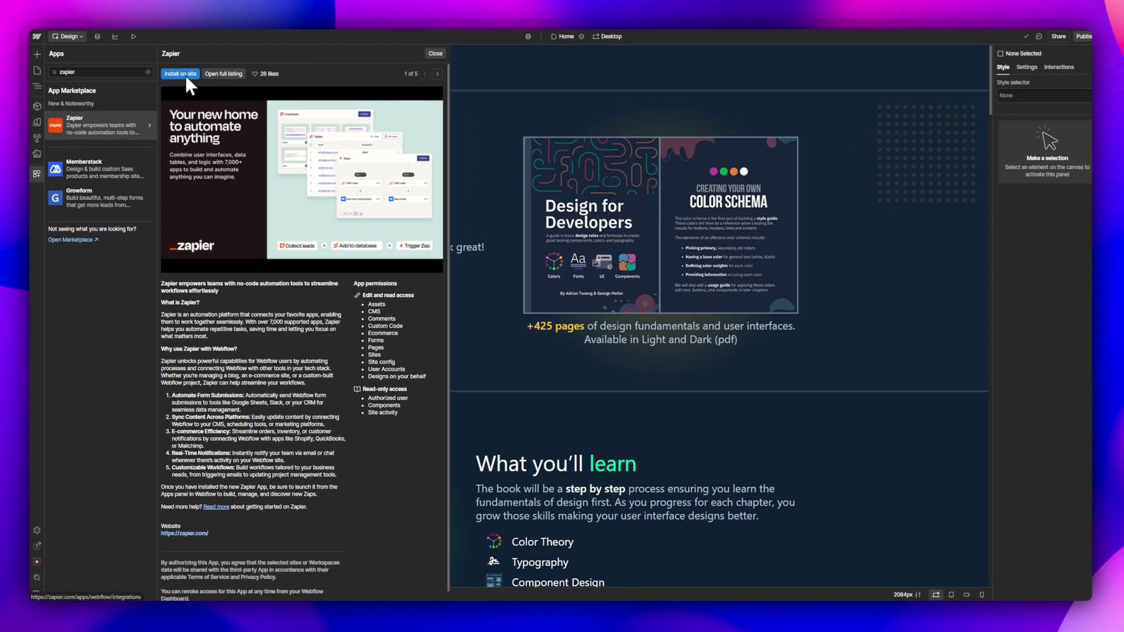
Start a Webflow Zap in Zapier with New Comment as the trigger event
left_click(185, 75)
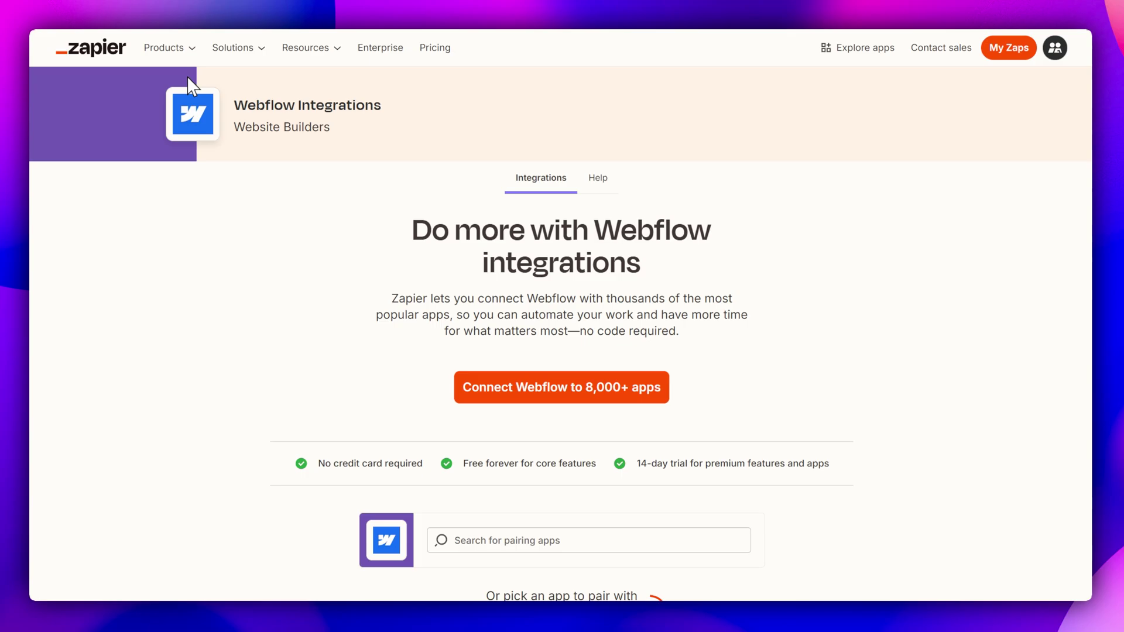
left_click(577, 391)
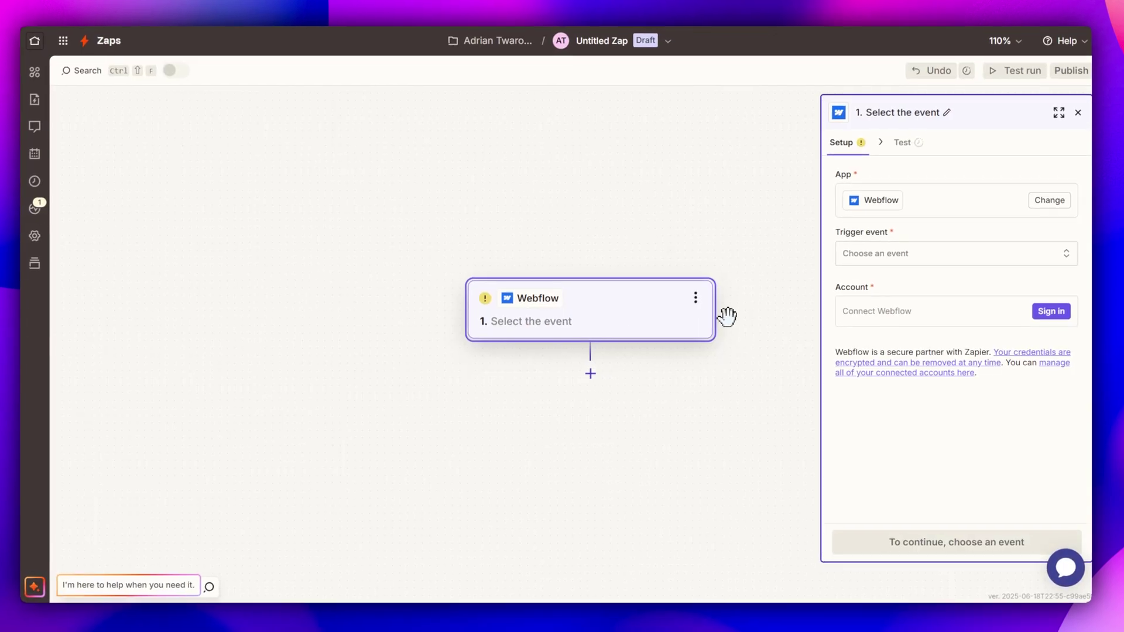
left_click(1021, 257)
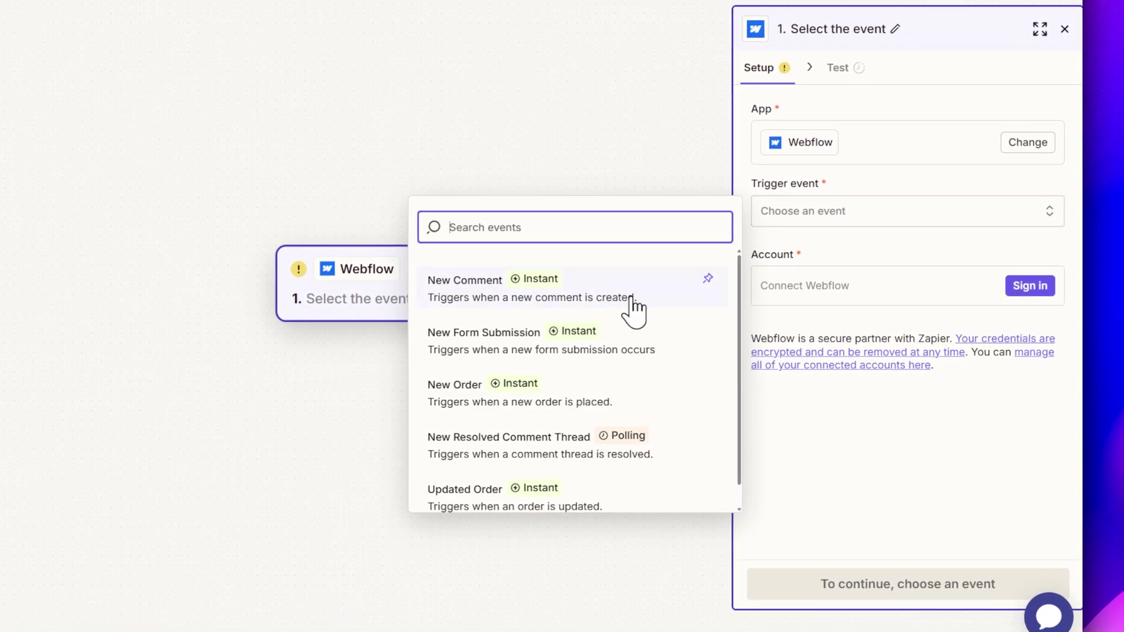
scroll(640, 328, "down", 1)
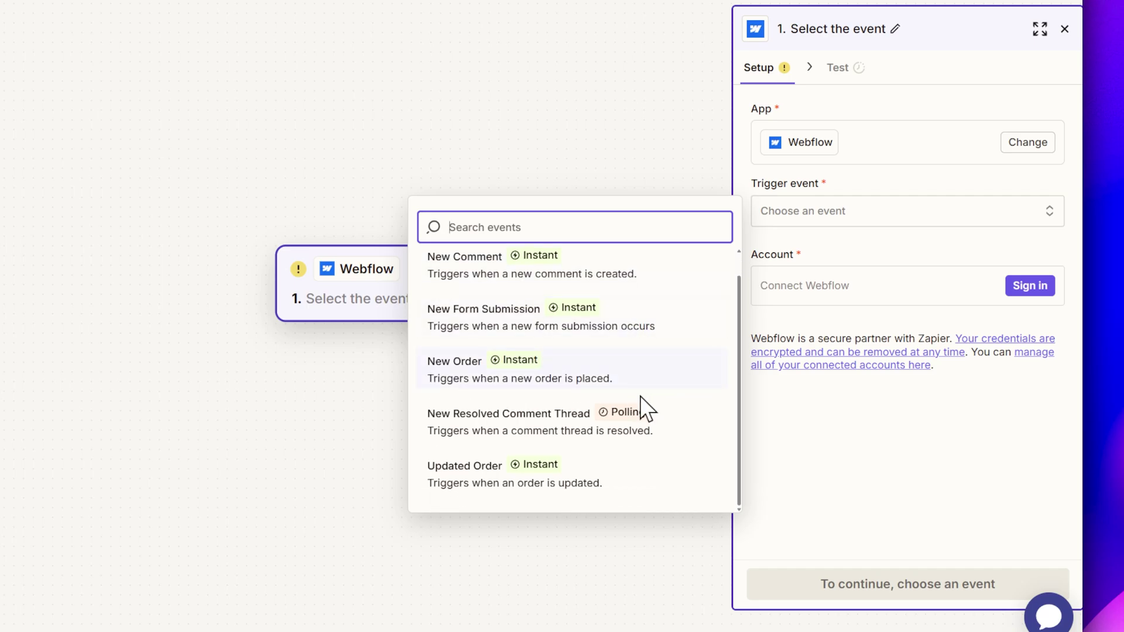
scroll(650, 410, "up", 1)
left_click(647, 290)
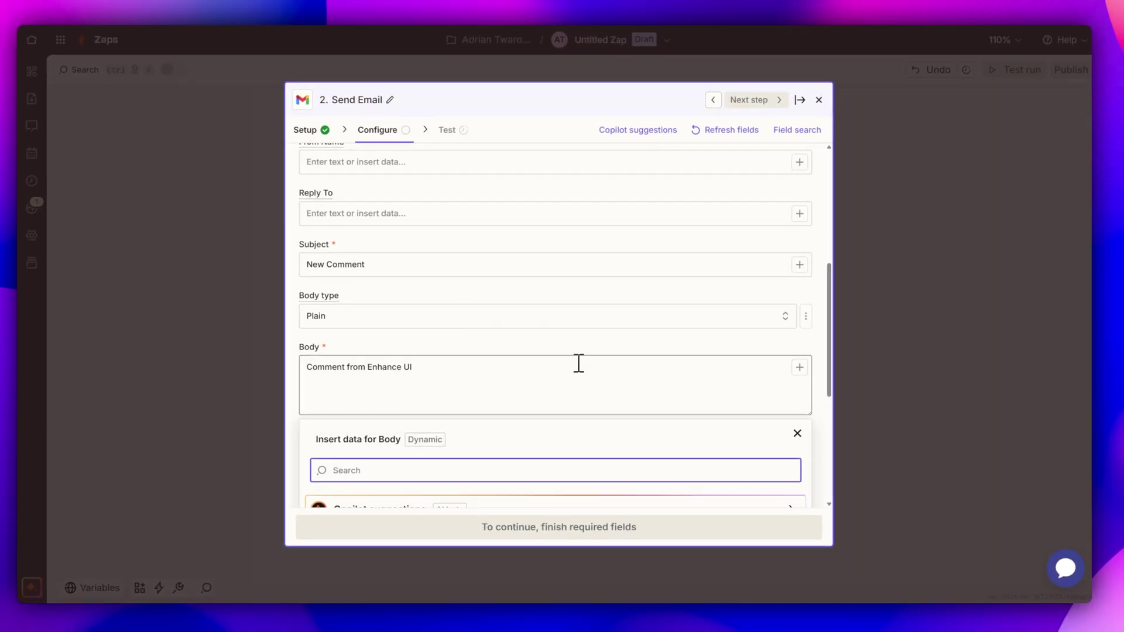
Put the comment Content and Author Name in the Gmail email body and publish the Zap
scroll(521, 360, "down", 3)
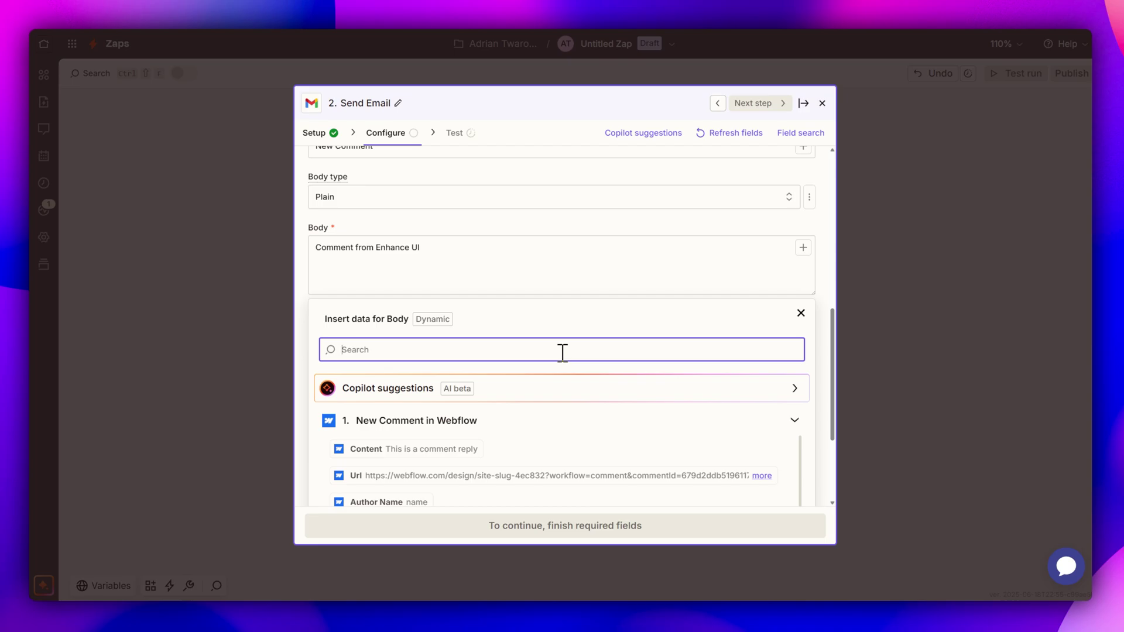
scroll(457, 398, "down", 2)
left_click(428, 401)
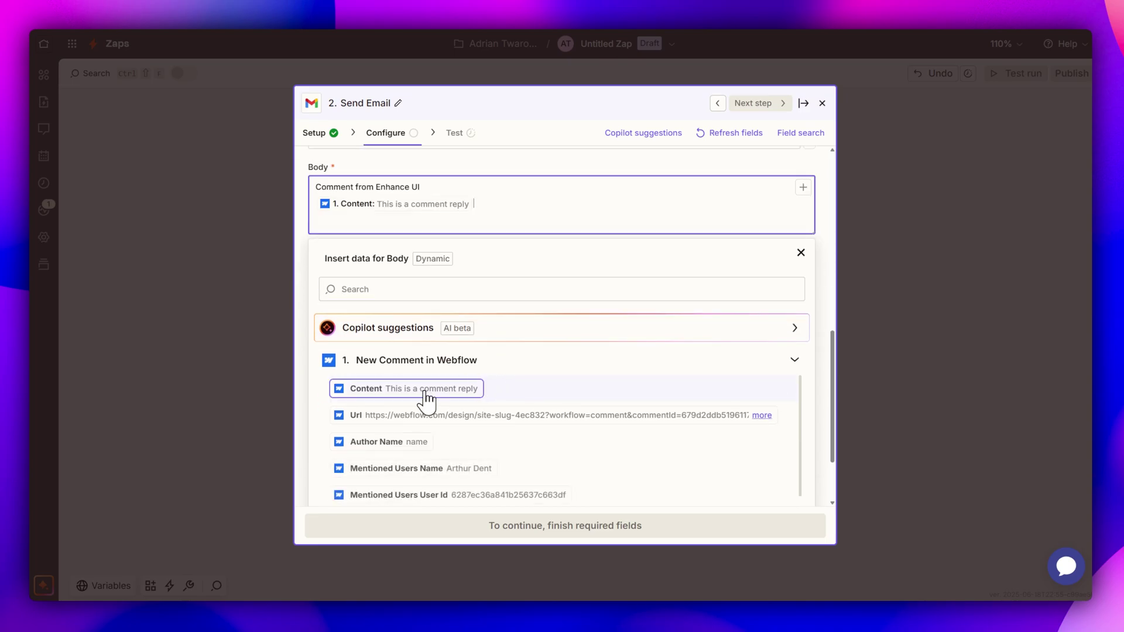
left_click(412, 443)
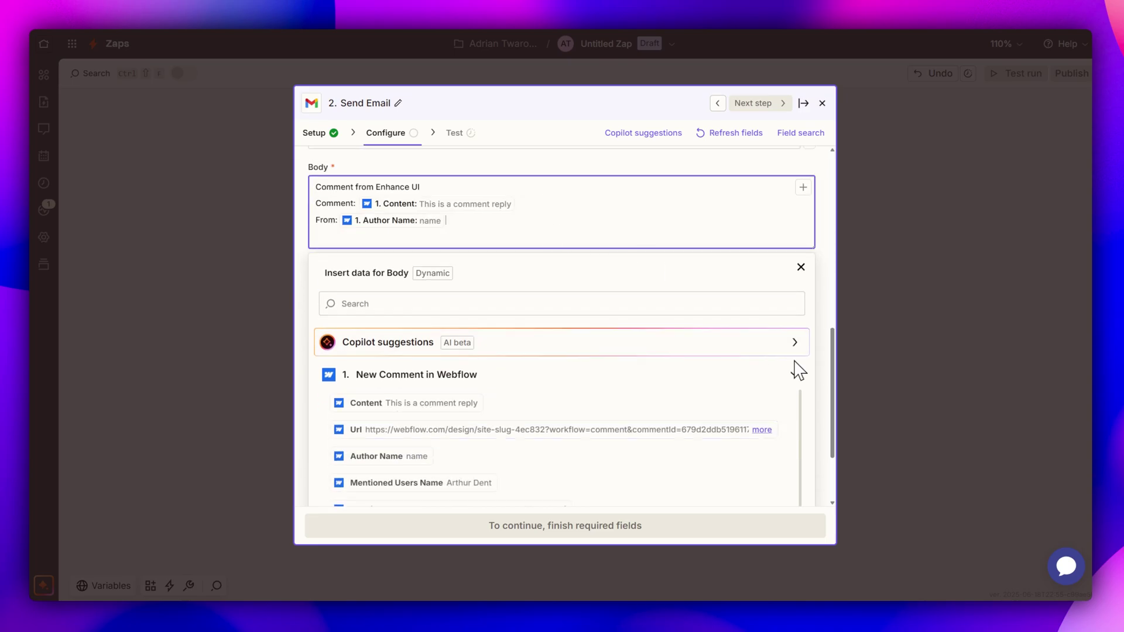
left_click(801, 267)
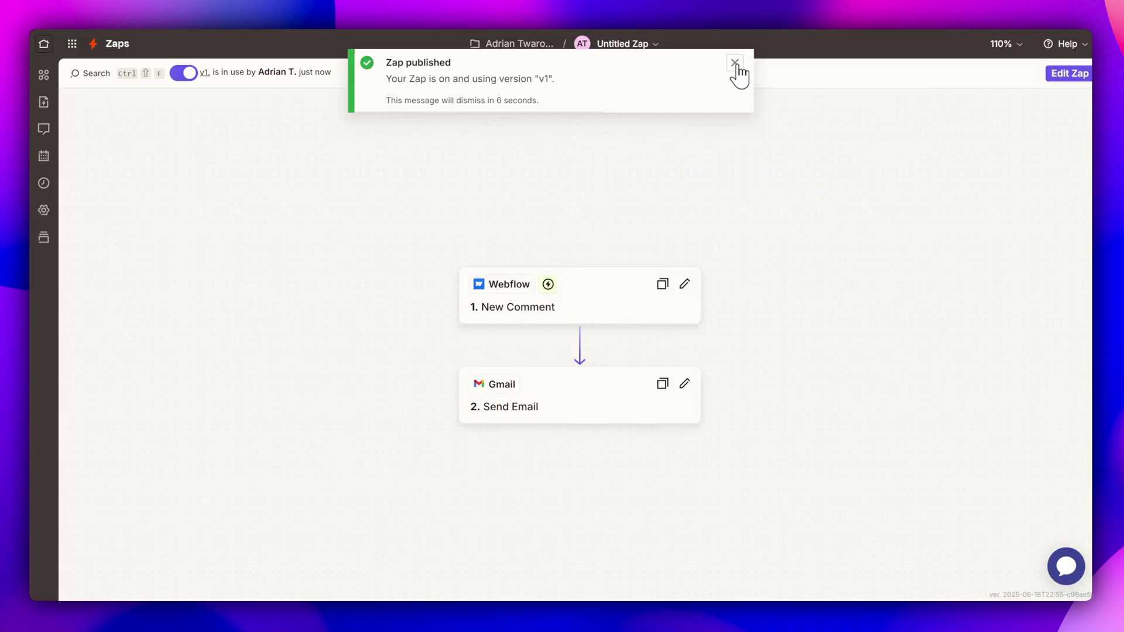
left_click(735, 62)
scroll(636, 350, "up", 5)
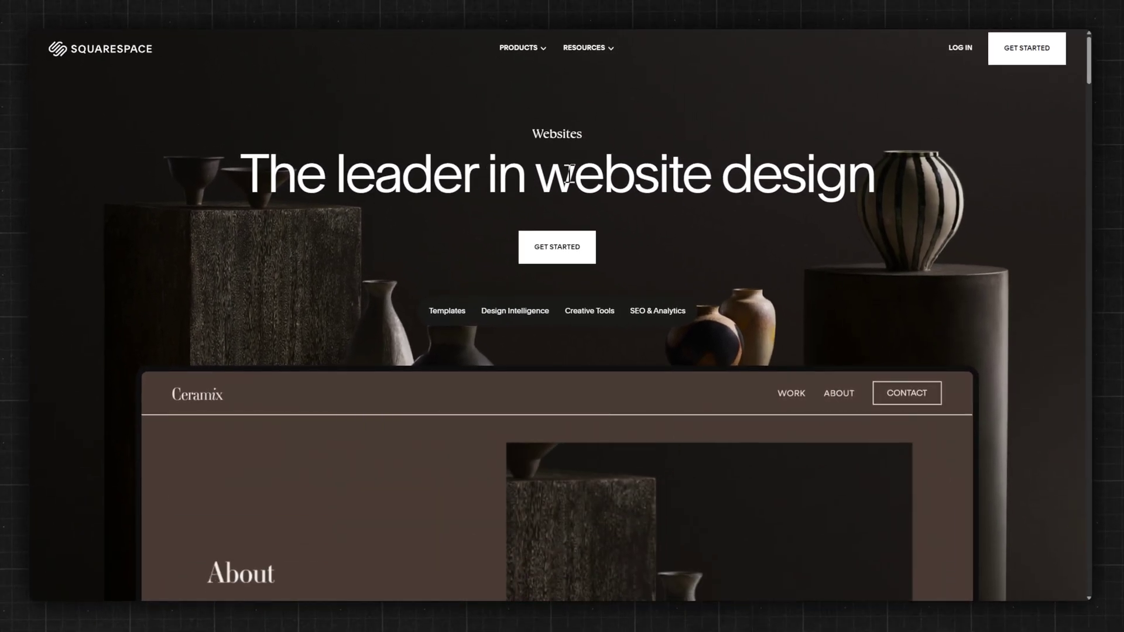
Start a new Squarespace site in Blueprint AI titled 'Developer Portfolio'
left_click(552, 247)
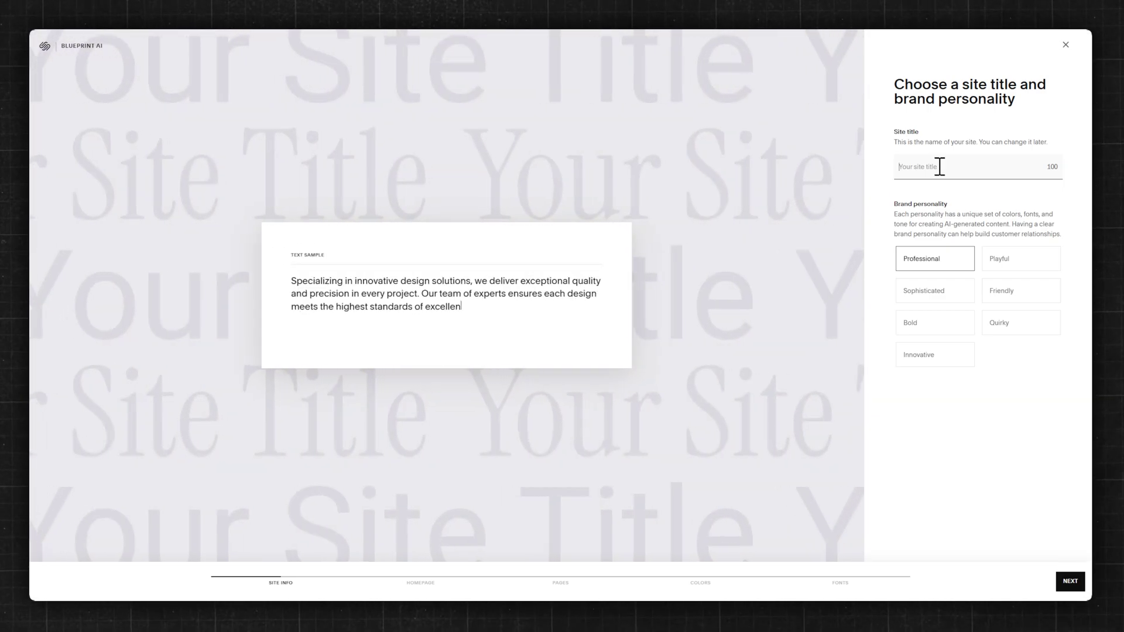
left_click(938, 165)
type("Developer Portfolio")
key("Return")
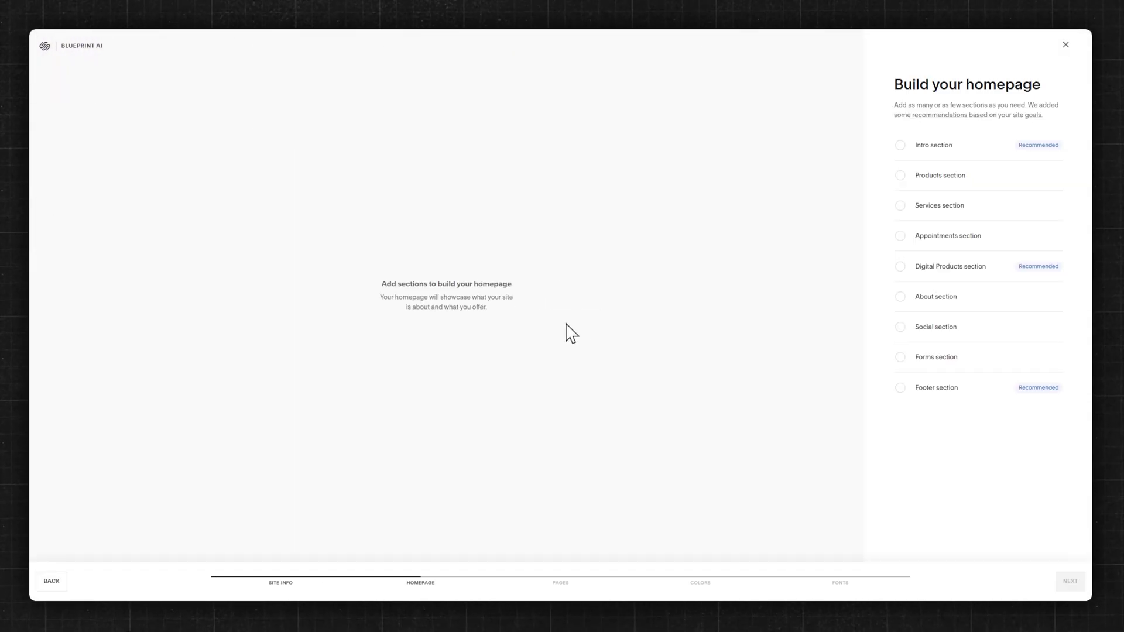
Add intro, footer, About, social and services sections to the homepage
left_click(905, 145)
left_click(901, 387)
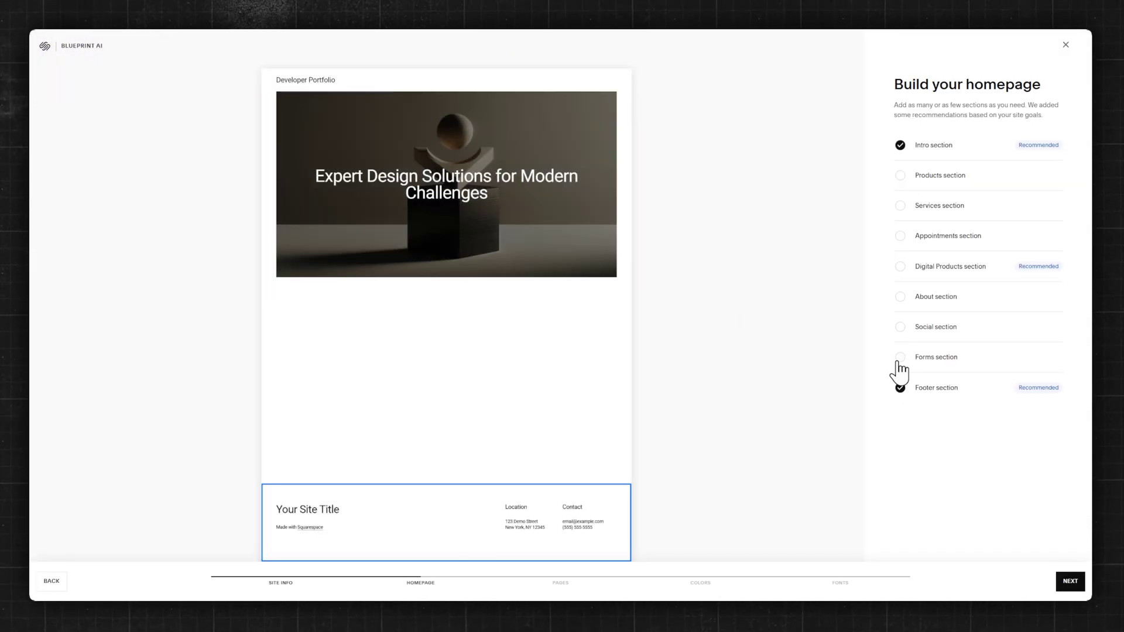
left_click(901, 297)
left_click(900, 327)
left_click(901, 205)
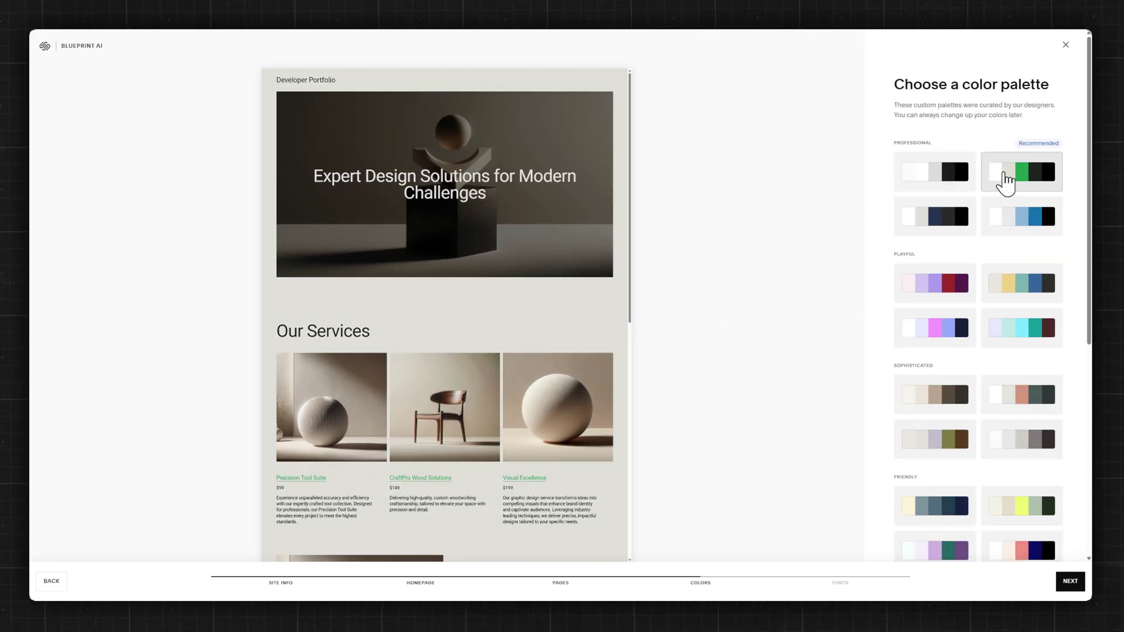
Choose the green colour palette after trying blue, moving on to font pairing
left_click(995, 217)
scroll(966, 410, "down", 5)
scroll(995, 495, "up", 5)
left_click(1026, 183)
left_click(1070, 581)
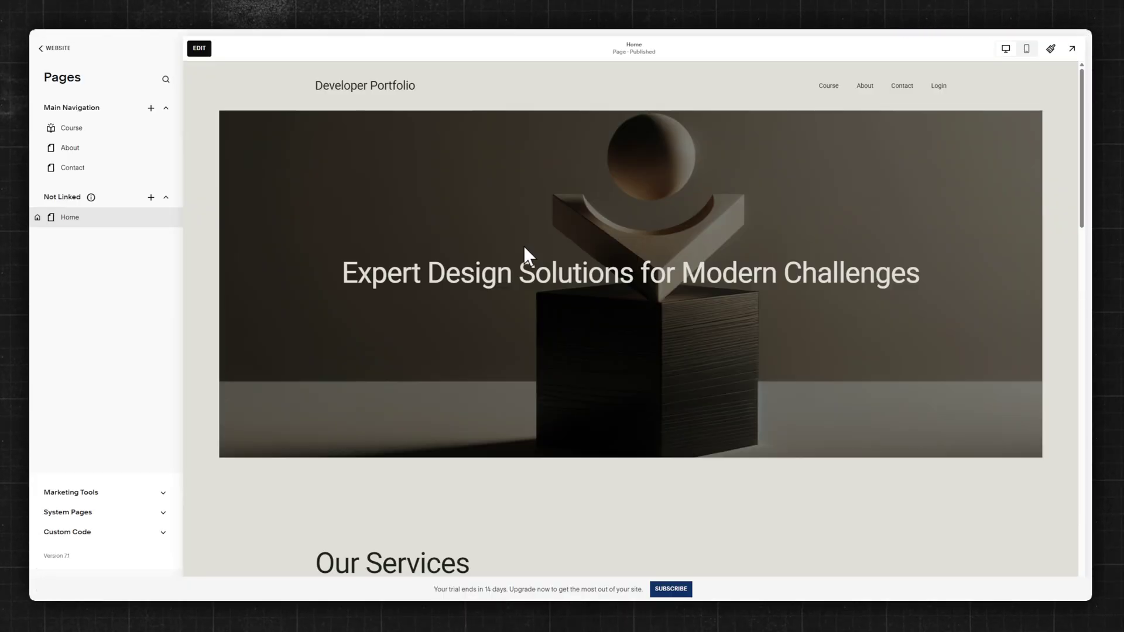
scroll(434, 371, "down", 5)
Preview the Developer Portfolio site on mobile, then start editing the home page
scroll(466, 326, "up", 5)
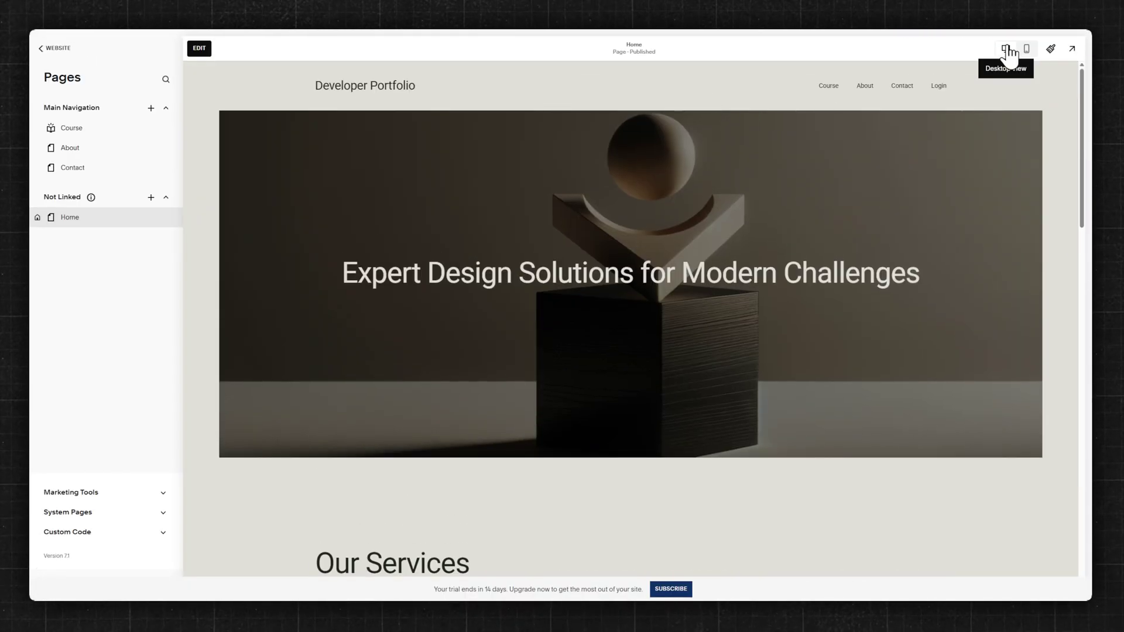
left_click(1027, 49)
left_click(1072, 48)
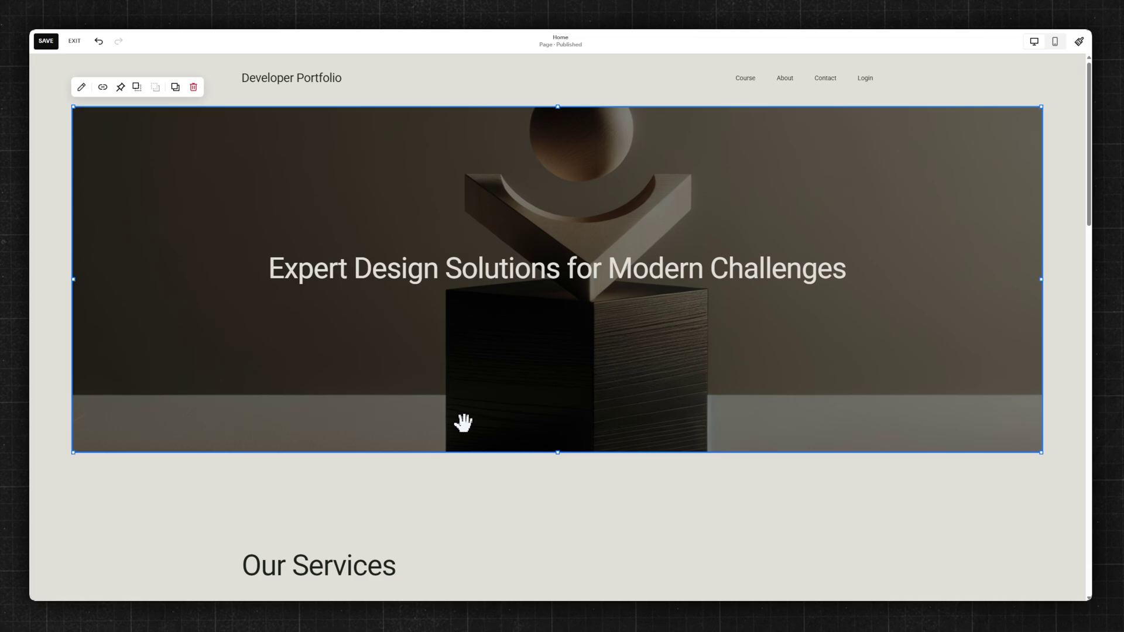
scroll(461, 419, "down", 5)
Rewrite the Our Services heading with Squarespace AI to 'Our Comprehensive Range of Services'
left_click(272, 251)
left_click_drag(272, 252, 294, 276)
double_click(346, 266)
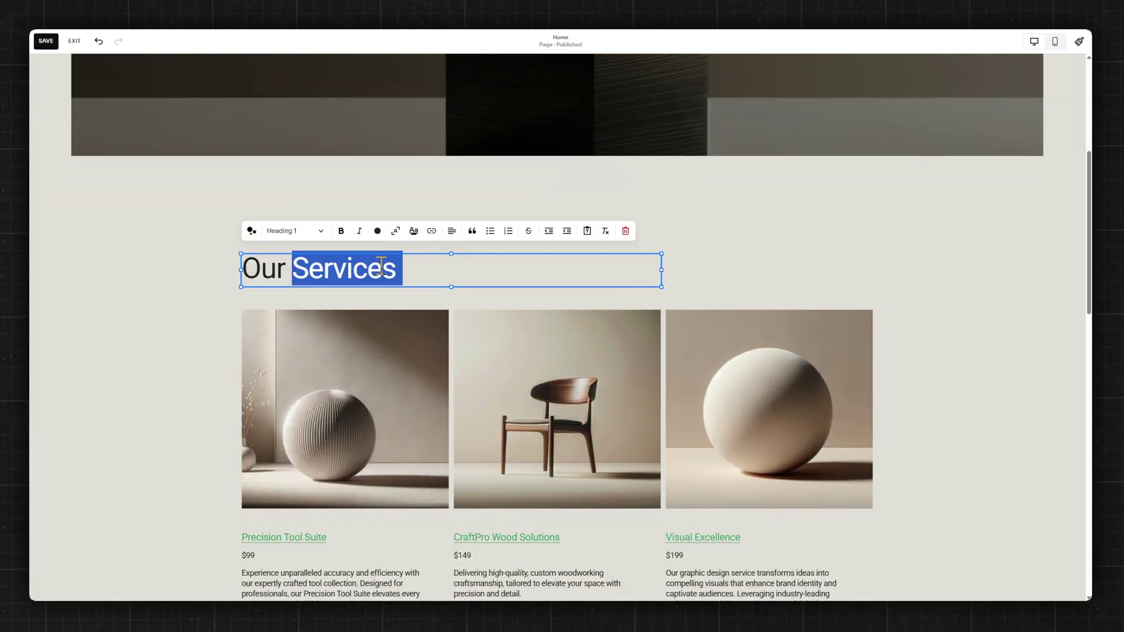
left_click(602, 243)
left_click(322, 261)
key("ctrl+a")
left_click(292, 231)
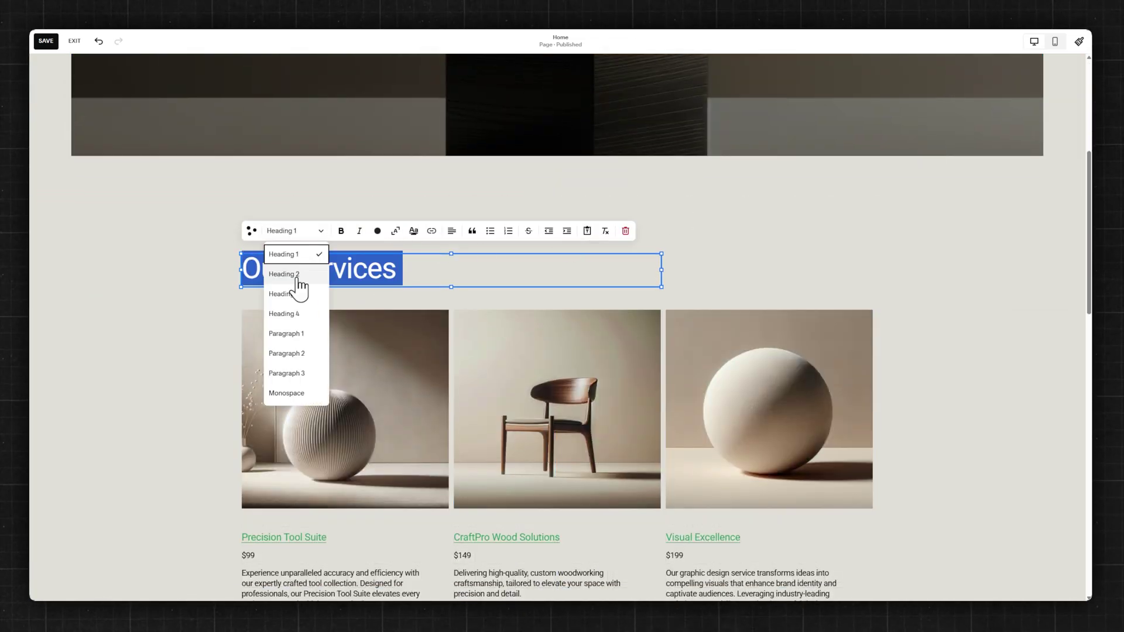
left_click(251, 231)
left_click(619, 431)
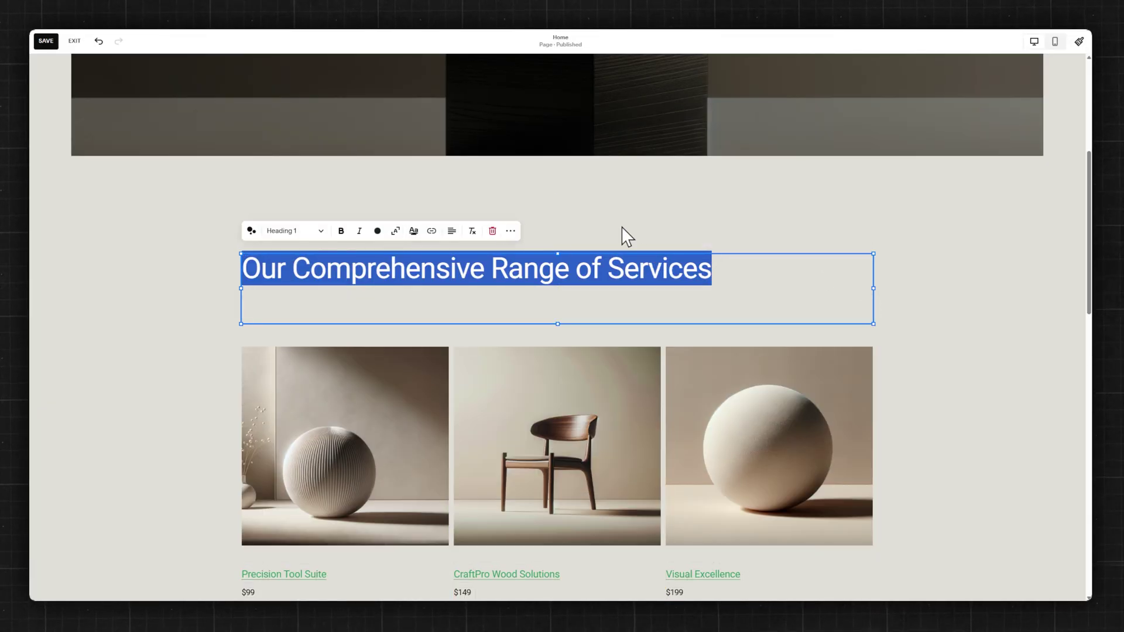
Try a two-column layout and another layout for the services section, then undo
left_click(1004, 243)
scroll(1022, 322, "down", 5)
left_click(1004, 350)
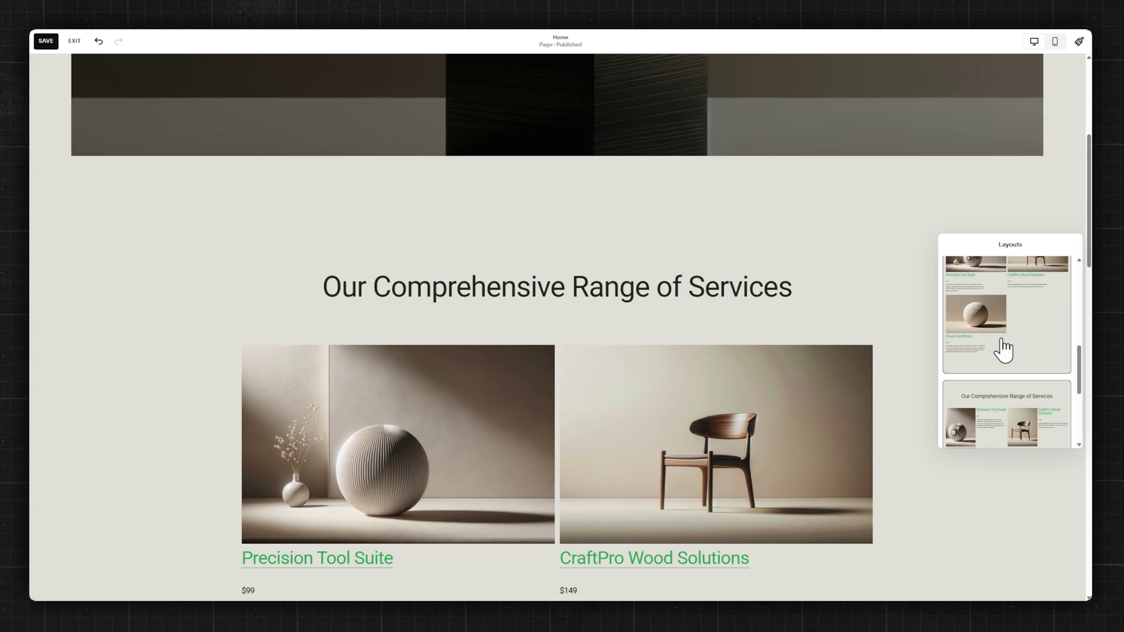
left_click(803, 221)
key("ctrl+z")
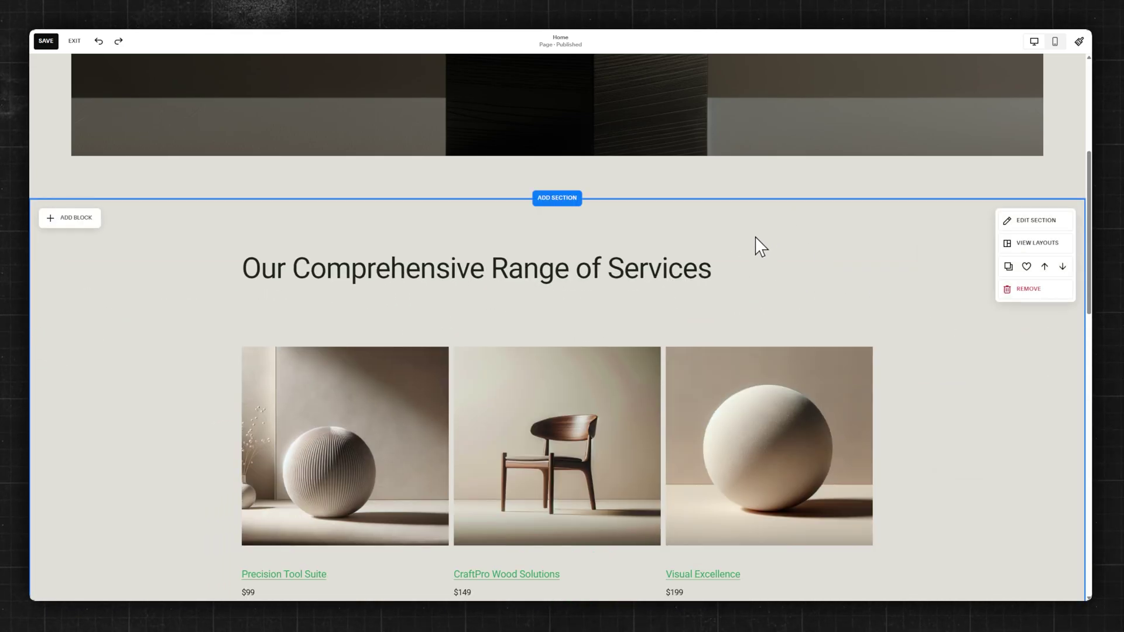
Add a new image-and-text intro section to the page
left_click(1030, 242)
left_click(570, 199)
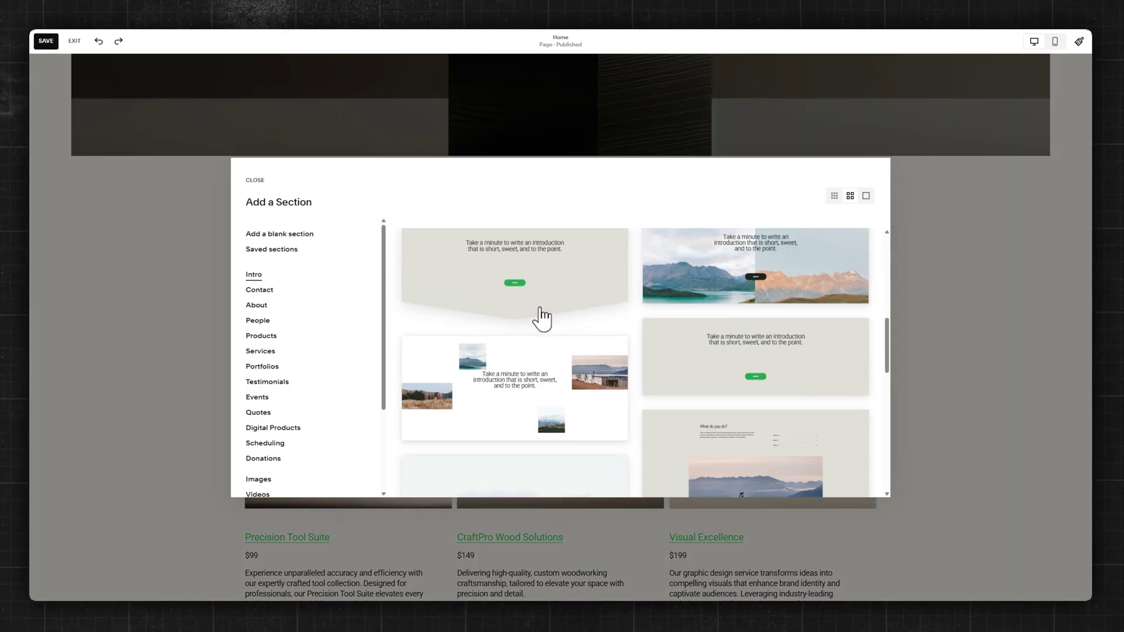
scroll(542, 319, "down", 5)
left_click(720, 289)
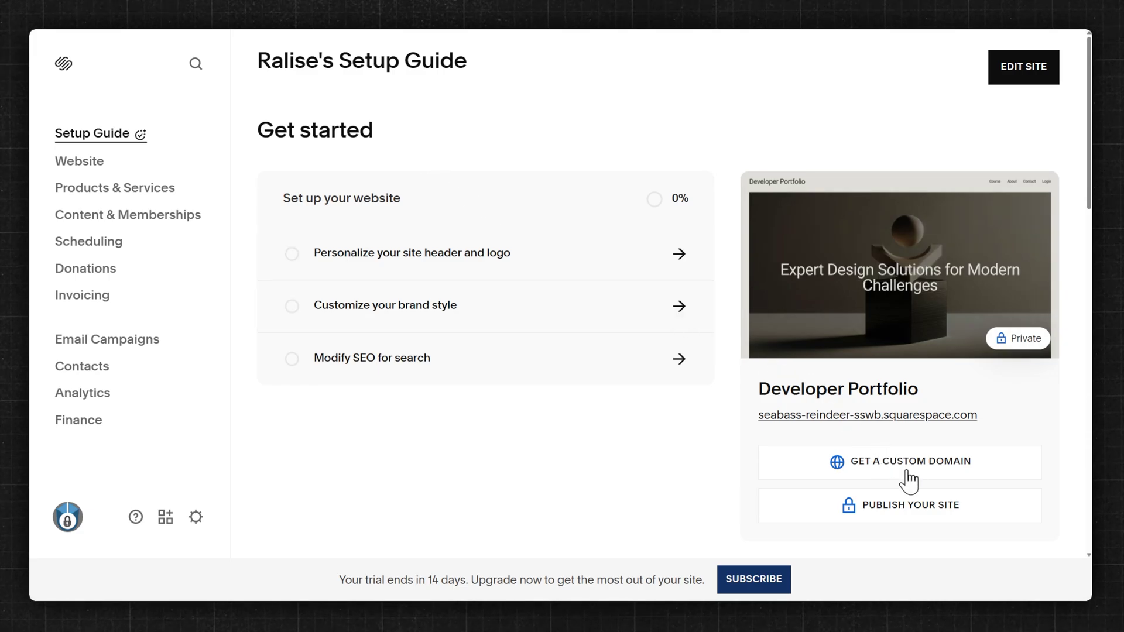
Check Publish options, open Upgrade to Publish plans, and close the checkout
left_click(937, 525)
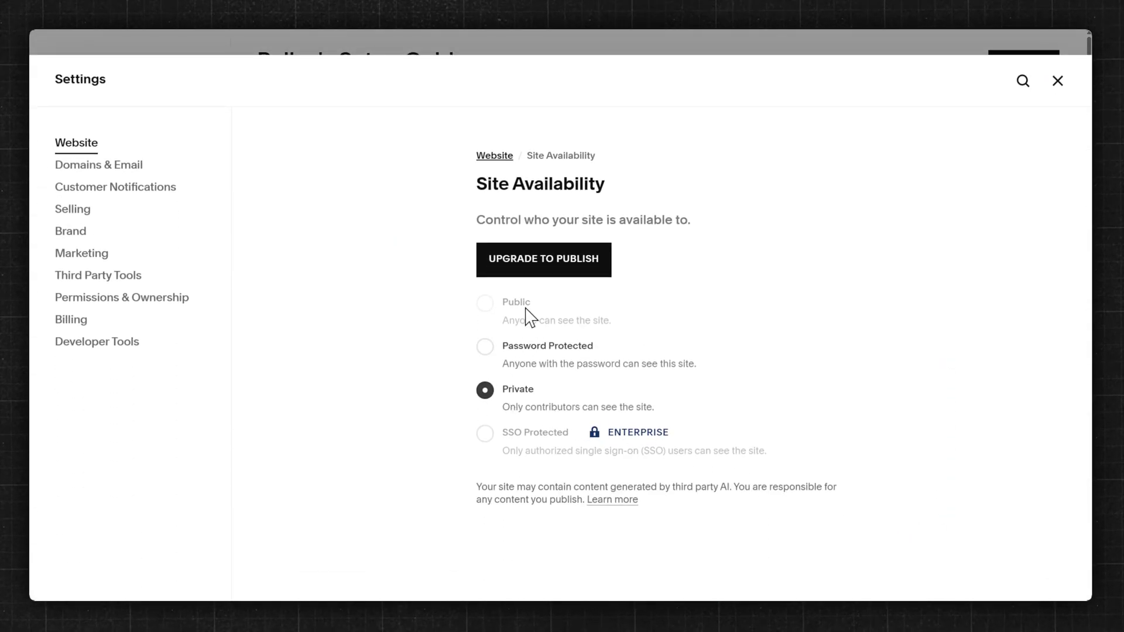
left_click(539, 285)
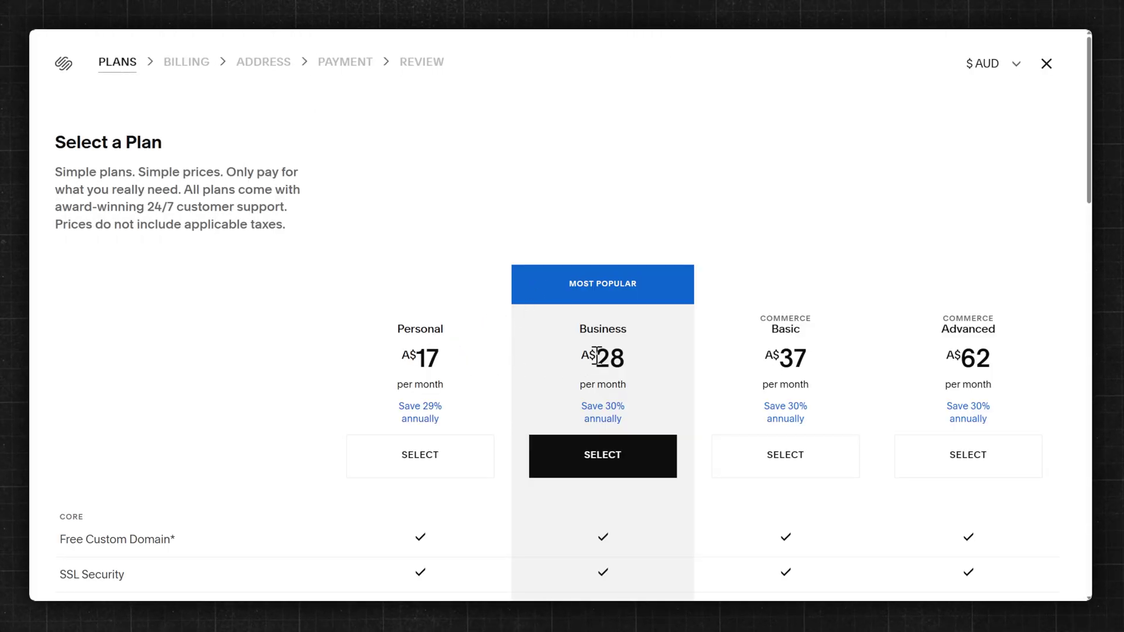
left_click(1048, 65)
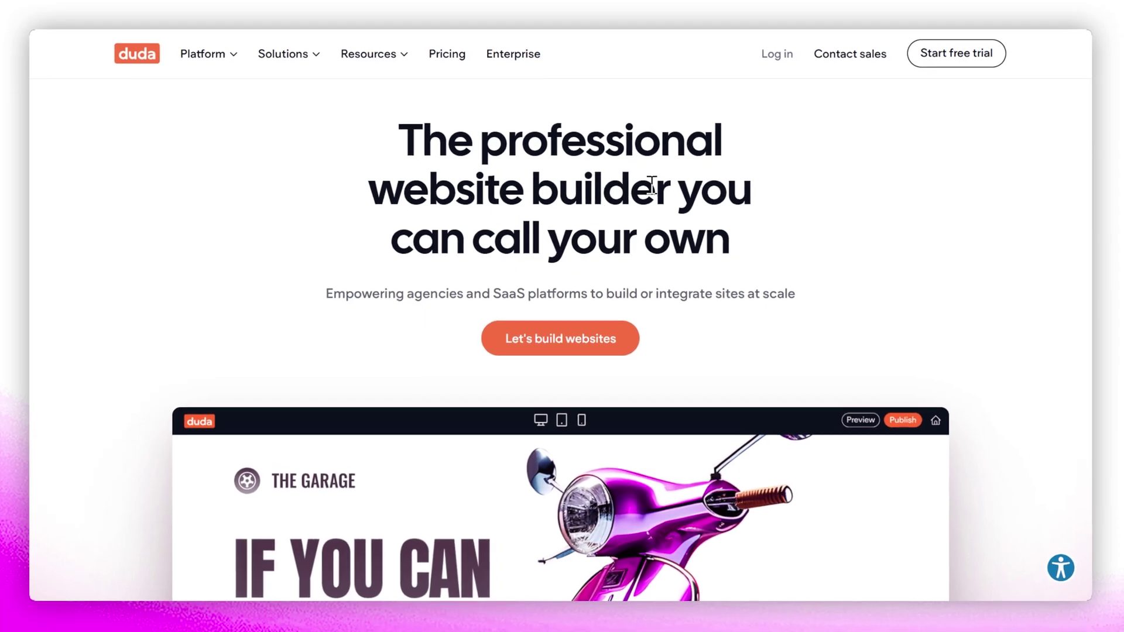
Scroll Duda's homepage and choose 'Let's build websites' to reach template selection
scroll(646, 182, "down", 4)
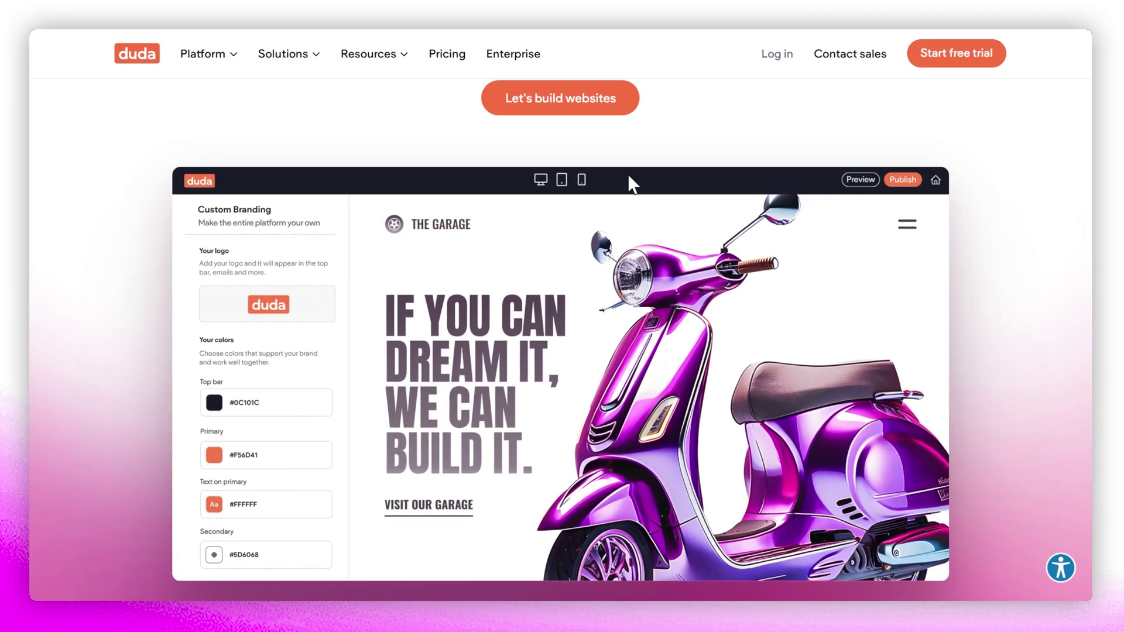
left_click(557, 109)
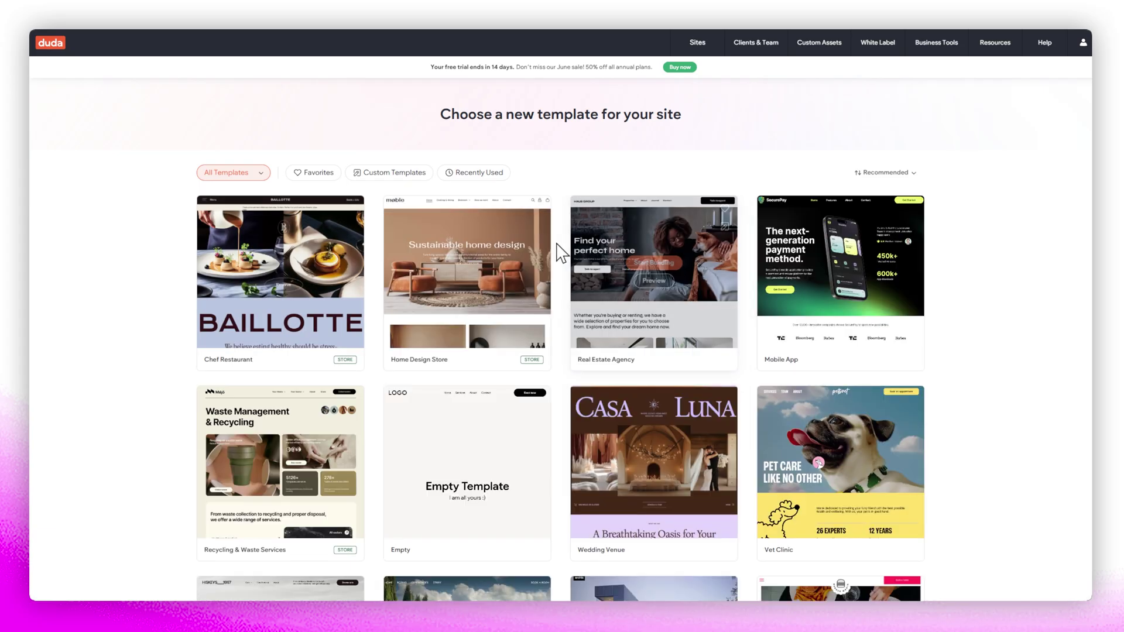
Select the SecurePay hero heading, phone-side text, site header and navigation links to inspect them
mouse_move(878, 296)
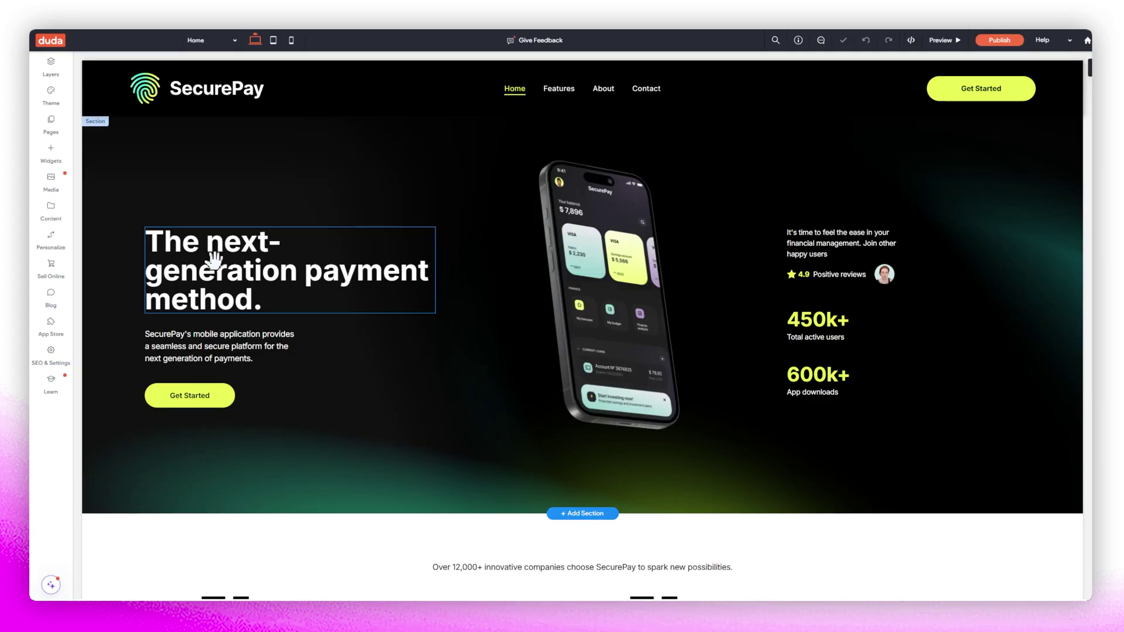
left_click(214, 254)
left_click(797, 241)
scroll(334, 258, "down", 3)
scroll(333, 270, "up", 3)
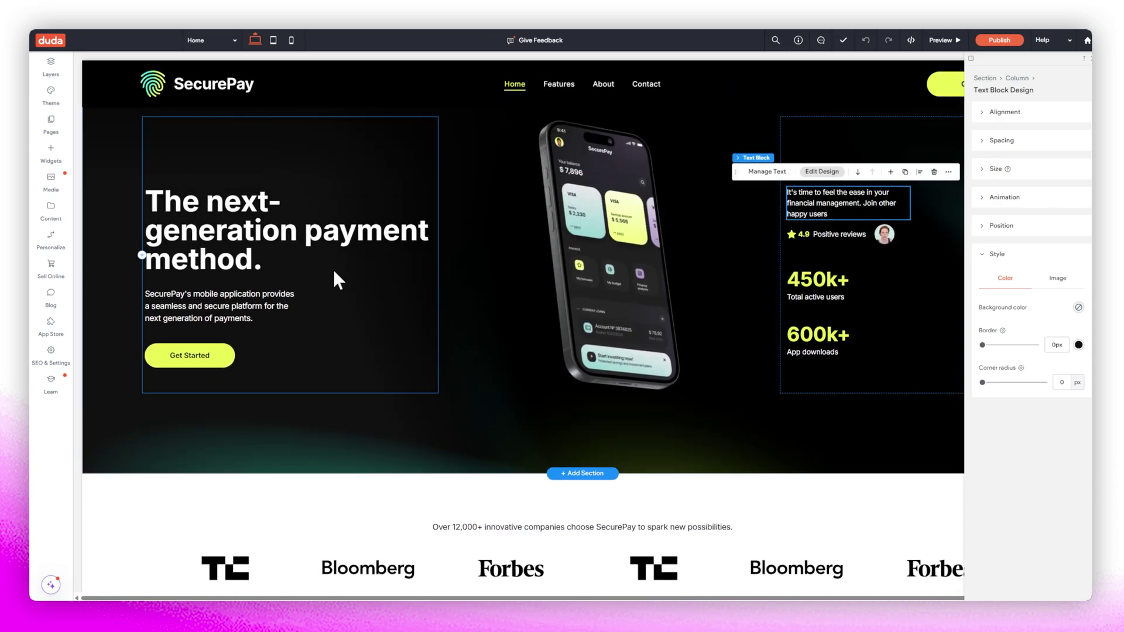
left_click_drag(234, 339, 222, 272)
left_click(222, 264)
left_click(202, 106)
left_click(202, 139)
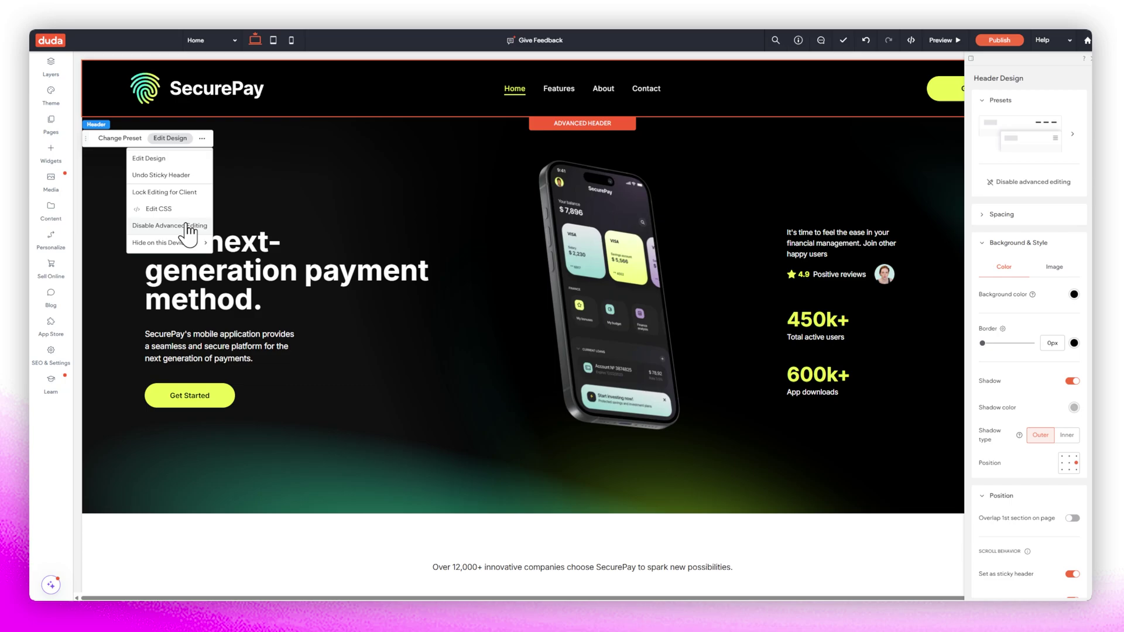
left_click(510, 98)
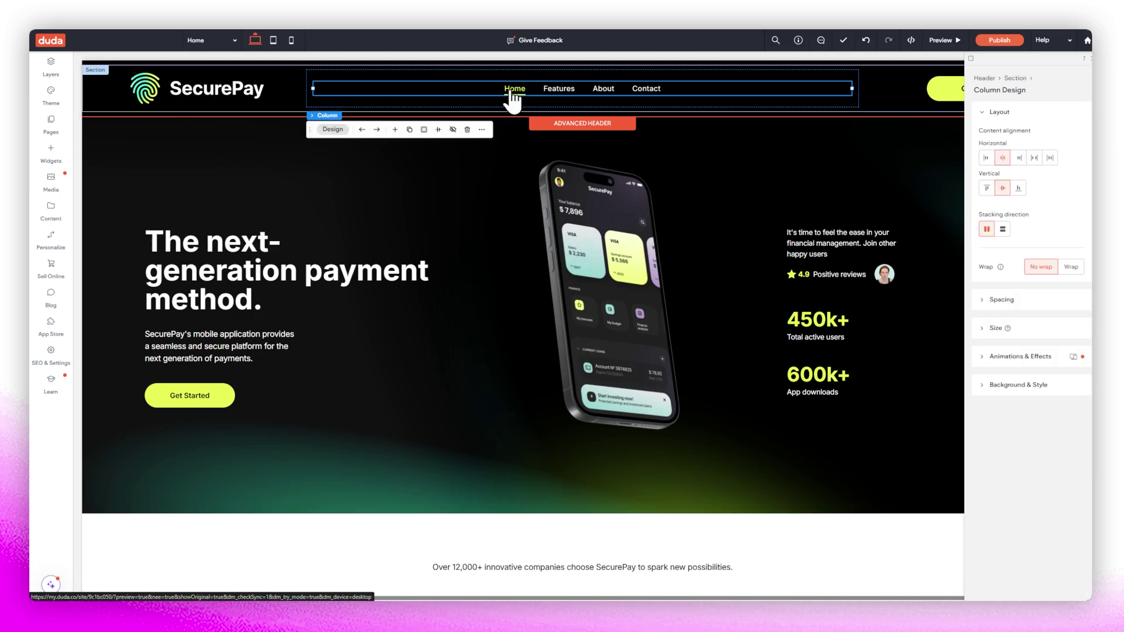
Open Edit HTML/CSS for the hero heading's Text Block
left_click(289, 271)
left_click(361, 211)
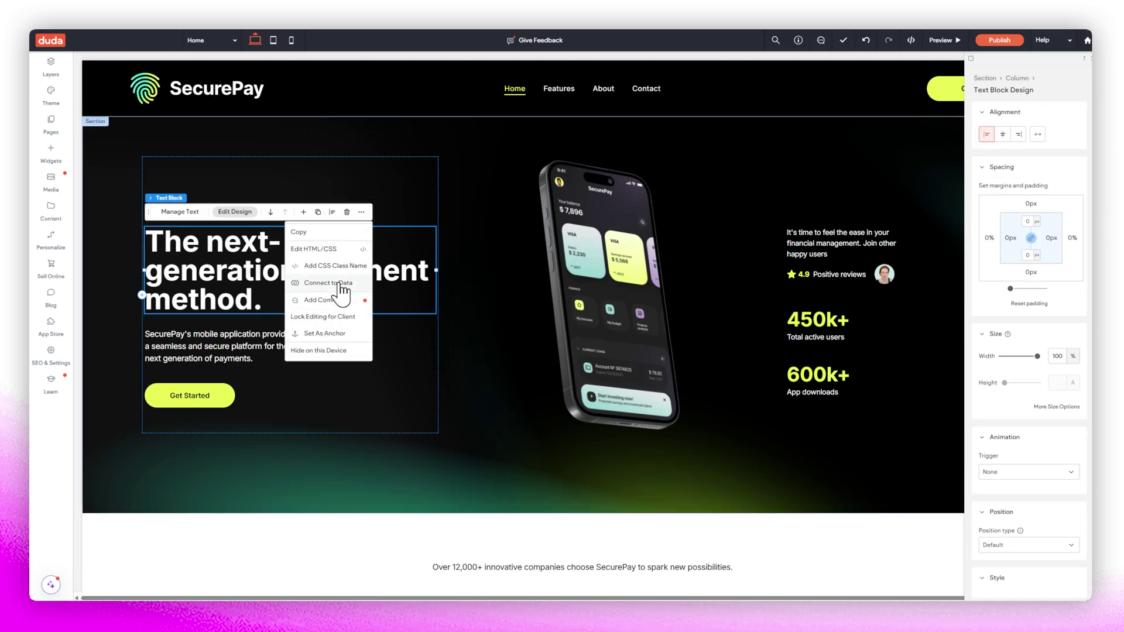
left_click(317, 249)
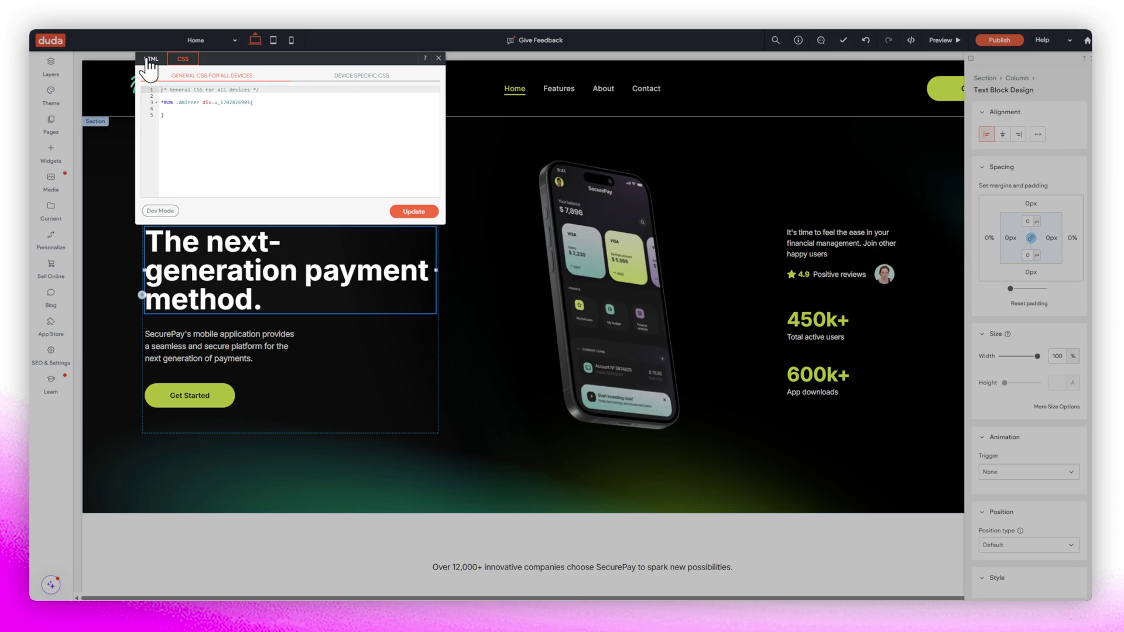
Remove 'method' from the heading HTML so it reads 'The next-generation payment.'
left_click(151, 60)
left_click(655, 337)
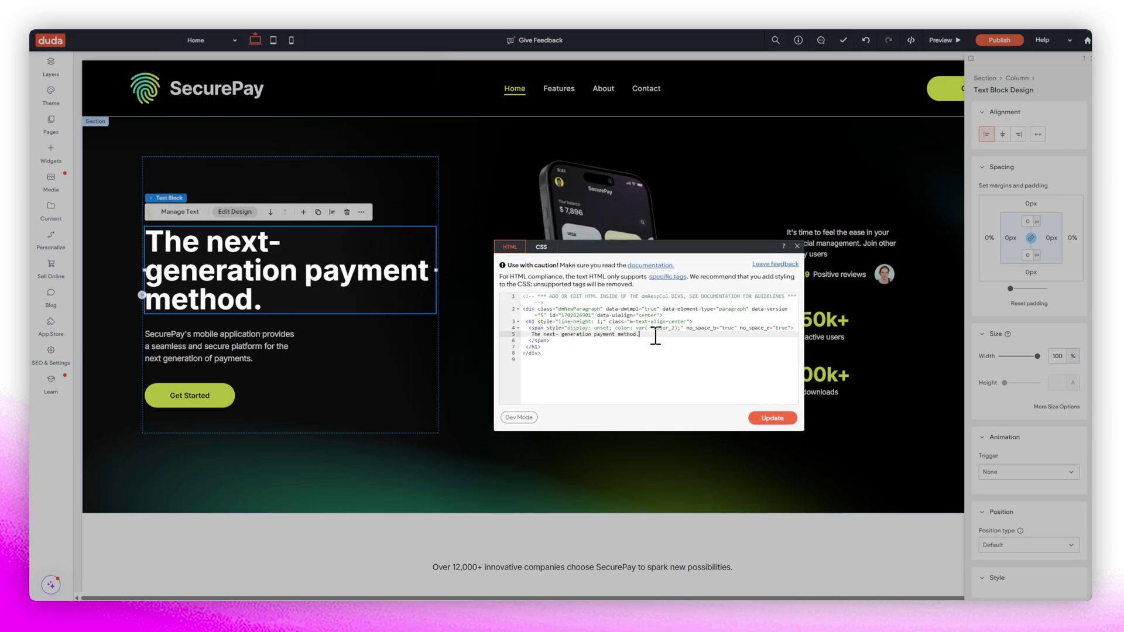
left_click(764, 420)
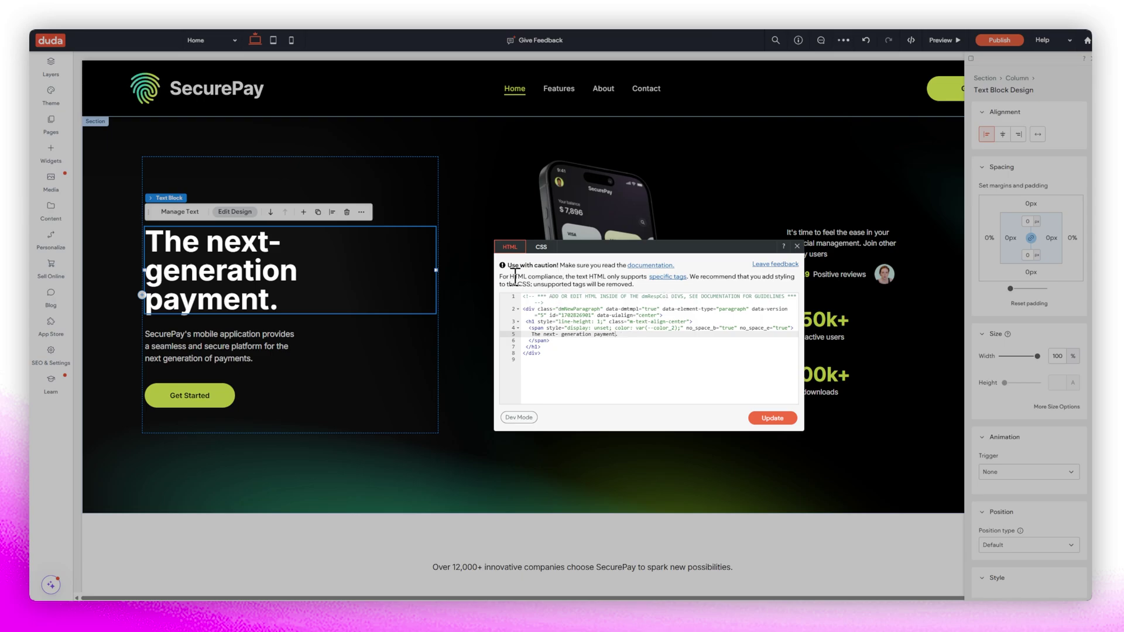
Apply a 5px solid red border in the heading CSS, delete it, then open Developer Mode
left_click(542, 247)
left_click(600, 297)
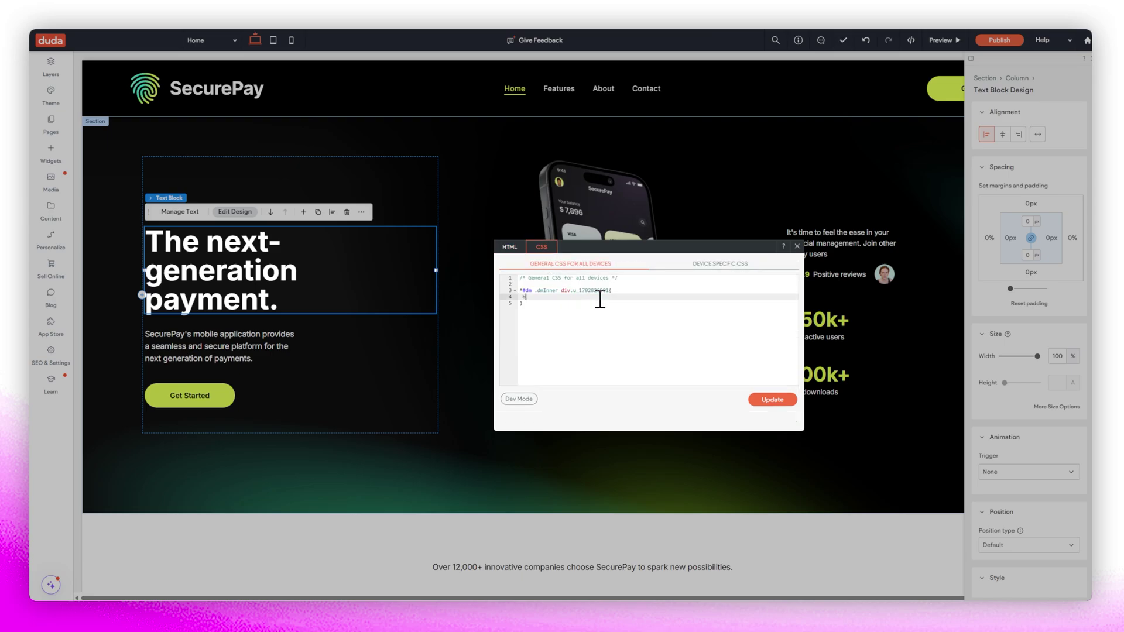
left_click(765, 402)
left_click_drag(582, 310, 517, 290)
key("BackSpace")
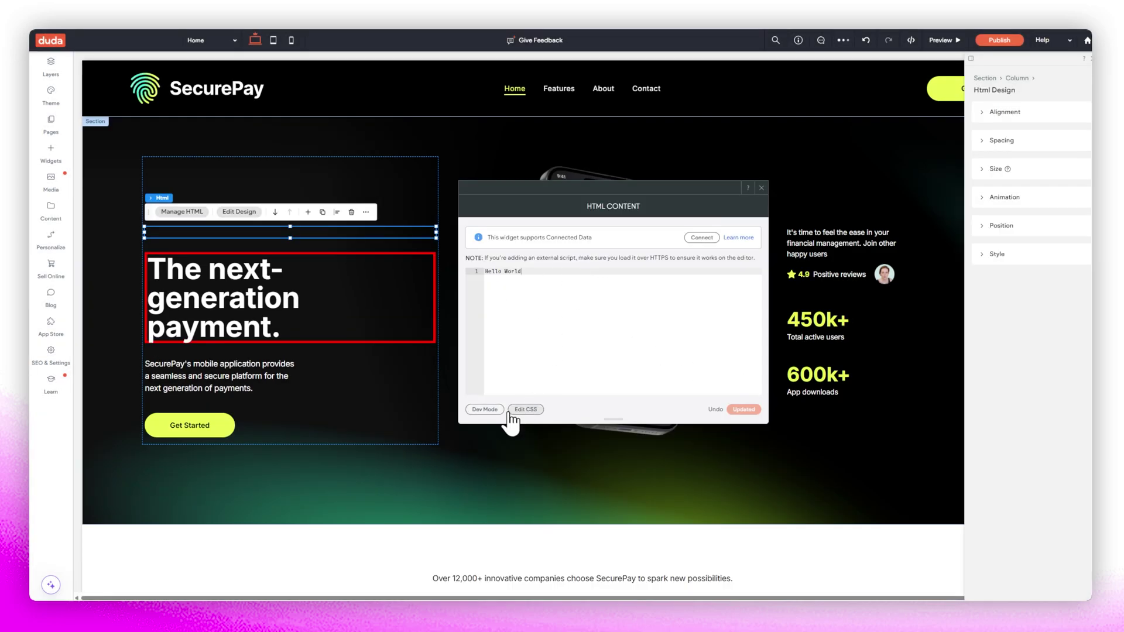
left_click(501, 410)
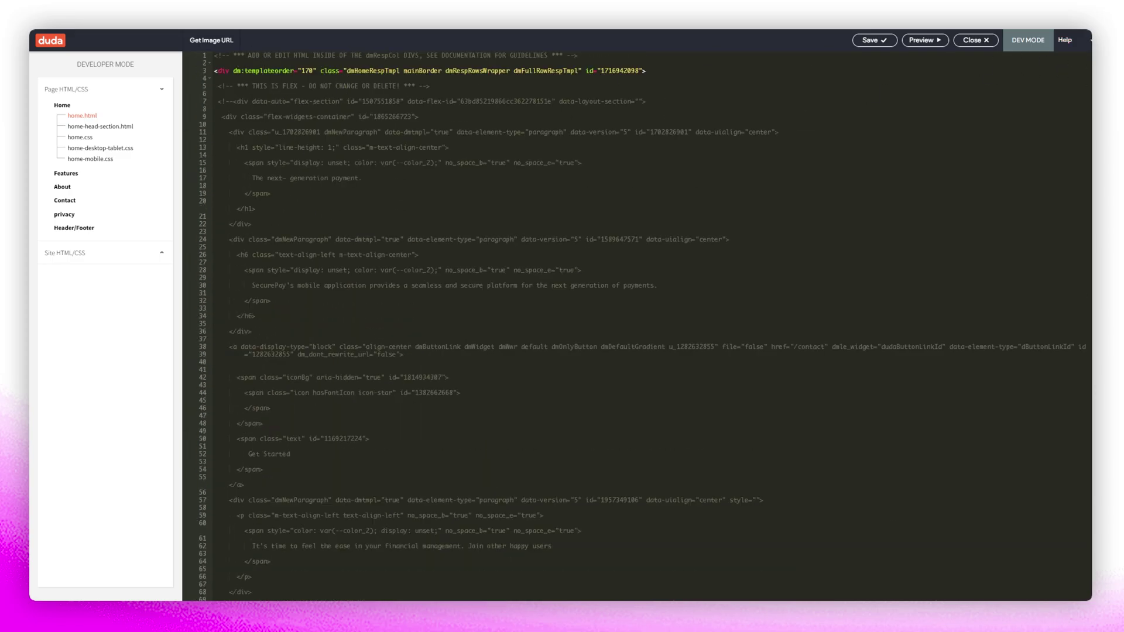
View home-head-section.html, home.css, home-desktop-tablet.css and home-mobile.css in Developer Mode
scroll(765, 93, "down", 10)
left_click(100, 126)
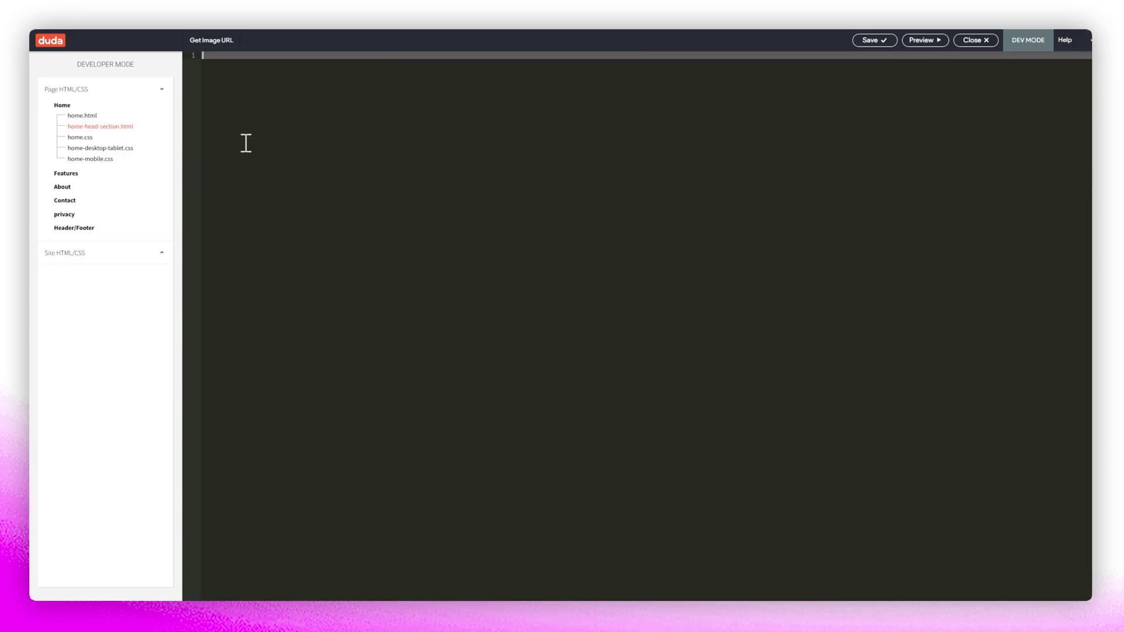
left_click(80, 137)
left_click(109, 149)
left_click(109, 159)
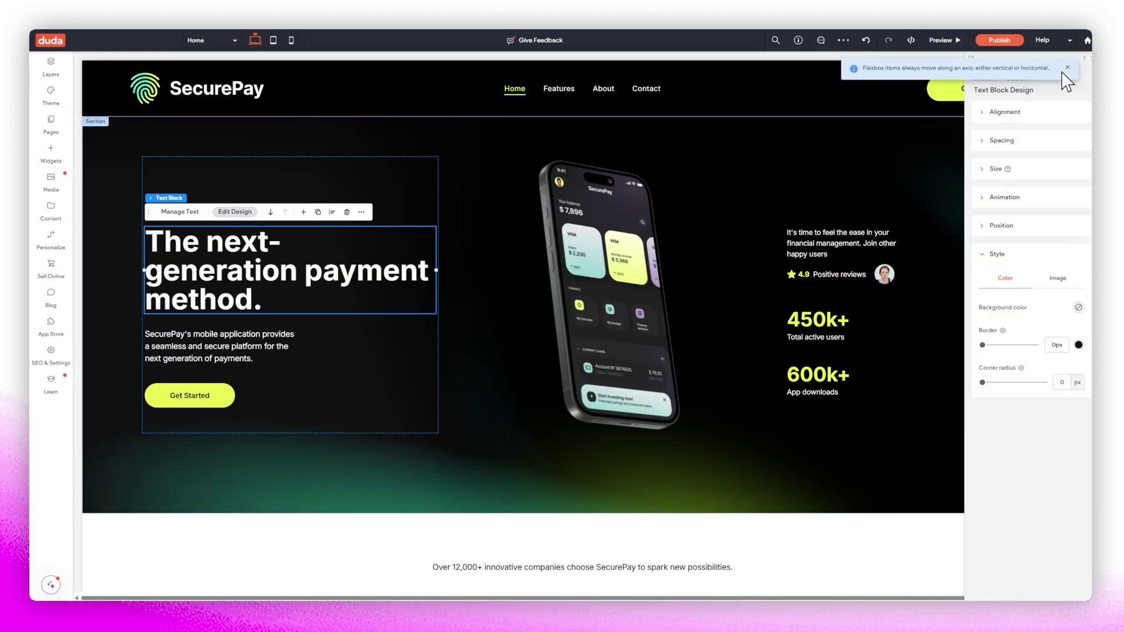
Expand the text block's alignment, spacing, size, animation and position design settings
left_click(1067, 68)
left_click(989, 112)
left_click(980, 168)
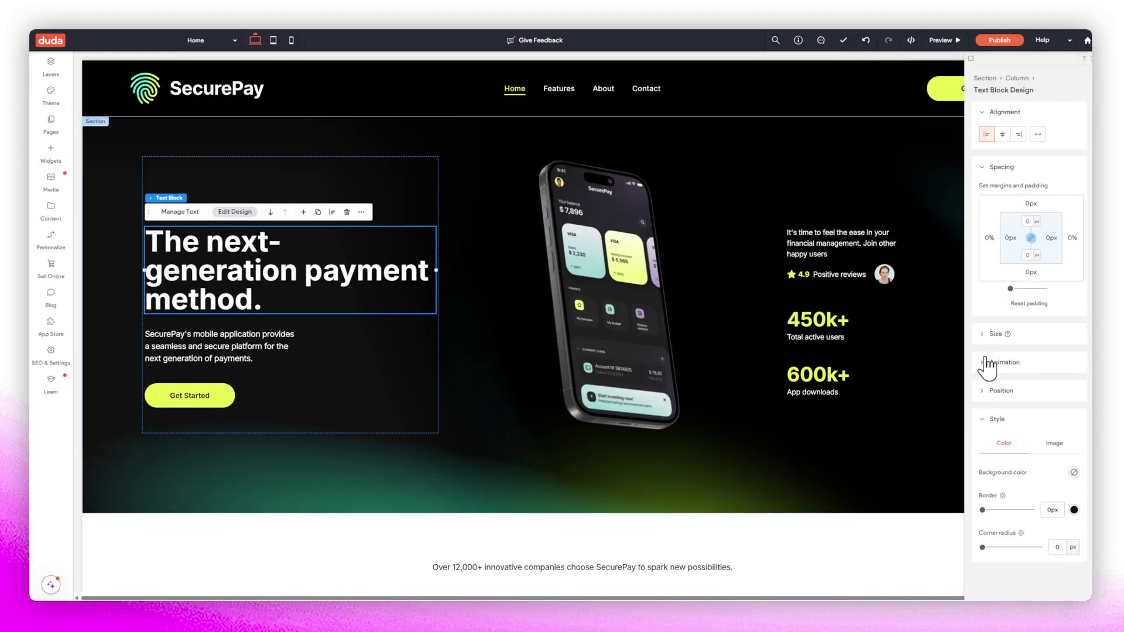
left_click(995, 333)
left_click(995, 433)
left_click(1001, 512)
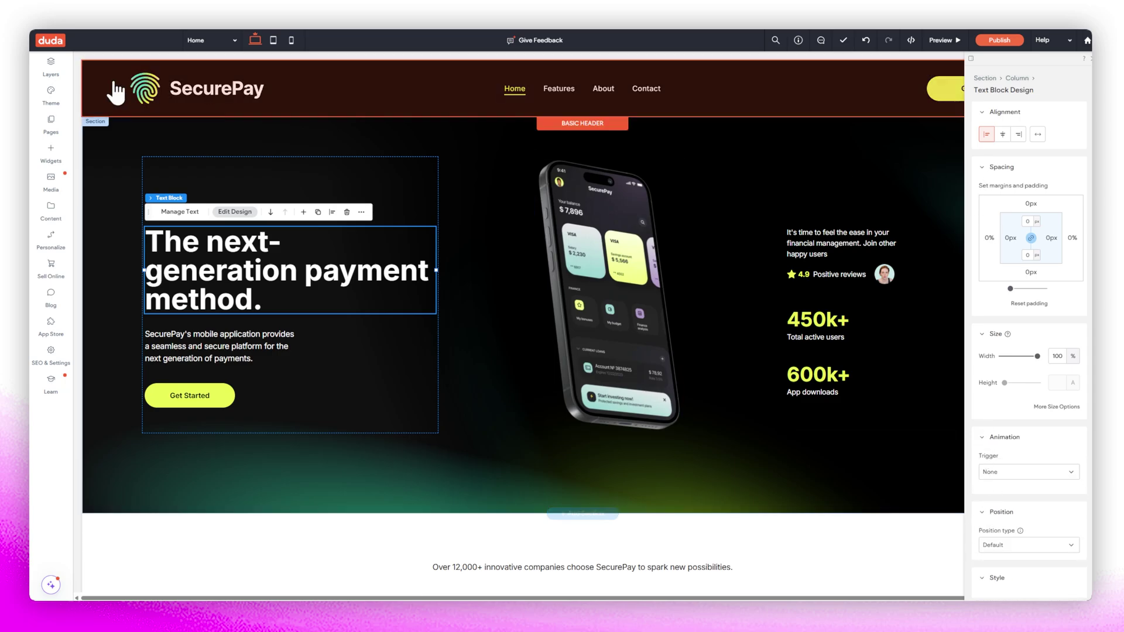
Open the Header layer's custom CSS editor from the Layers list
left_click(64, 75)
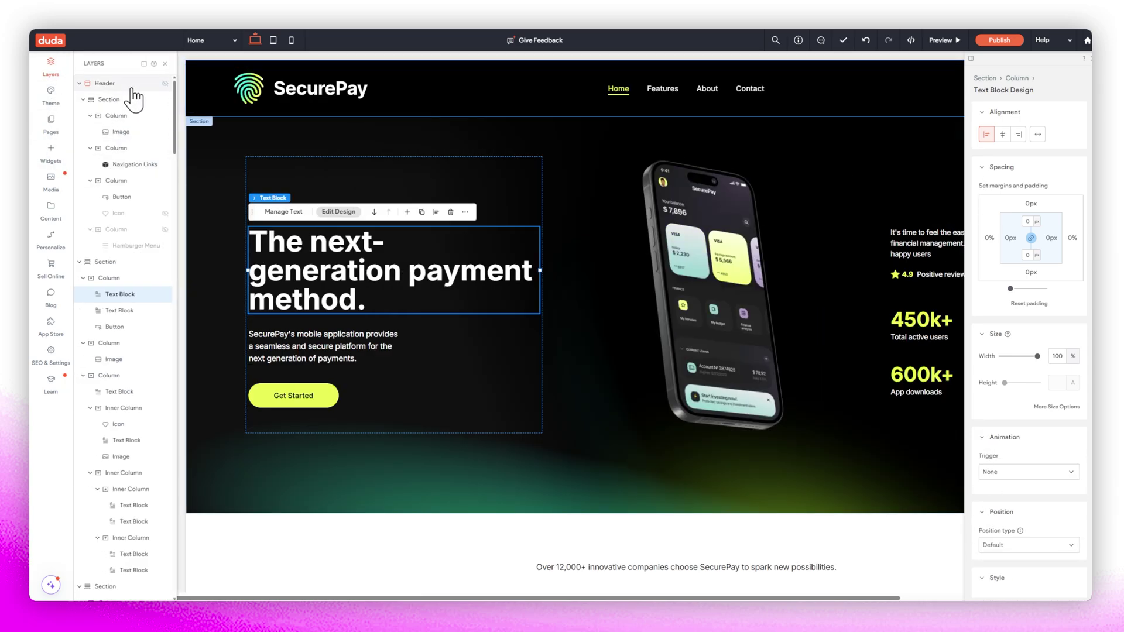
left_click(126, 84)
left_click(306, 139)
left_click(301, 208)
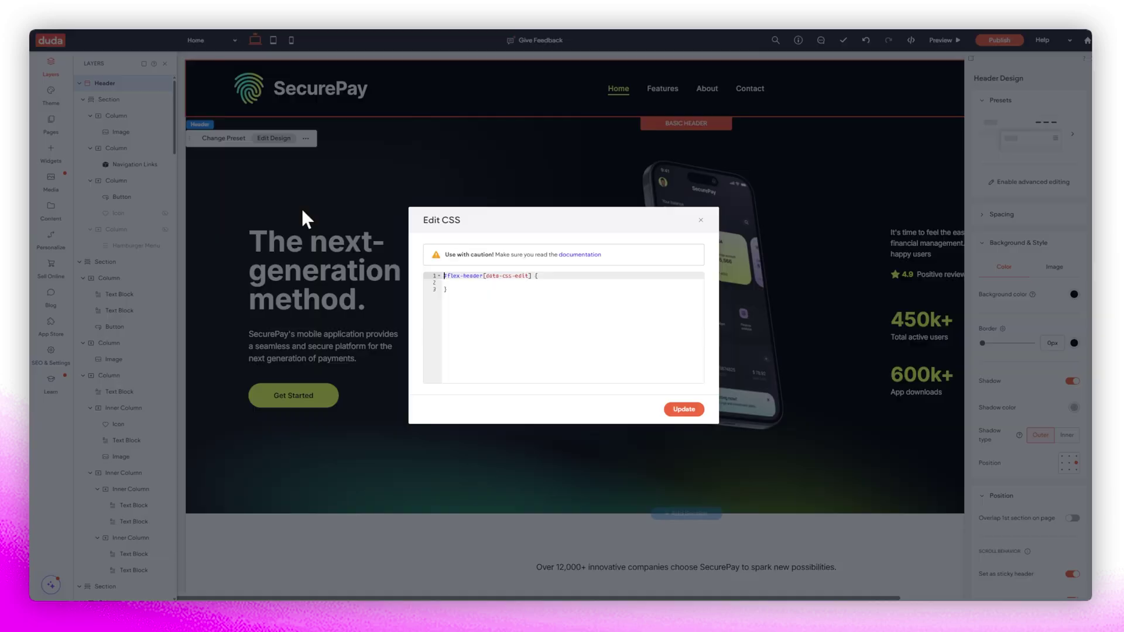
left_click(440, 278)
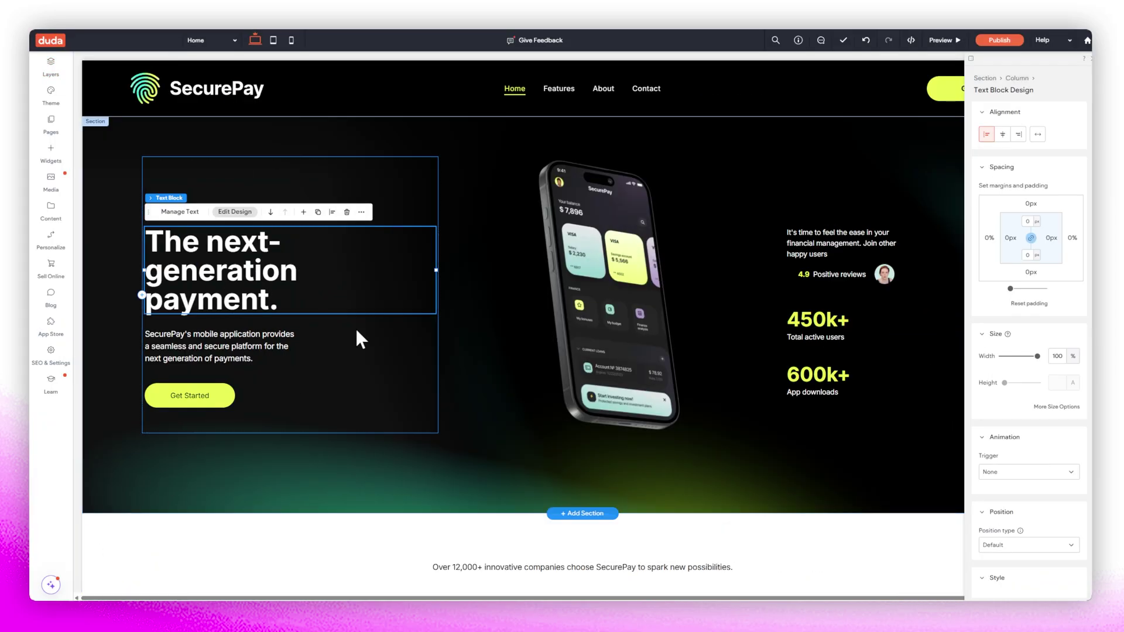
Start the AI Assistant's Page Layout & Content generator and dismiss its tip
left_click(49, 586)
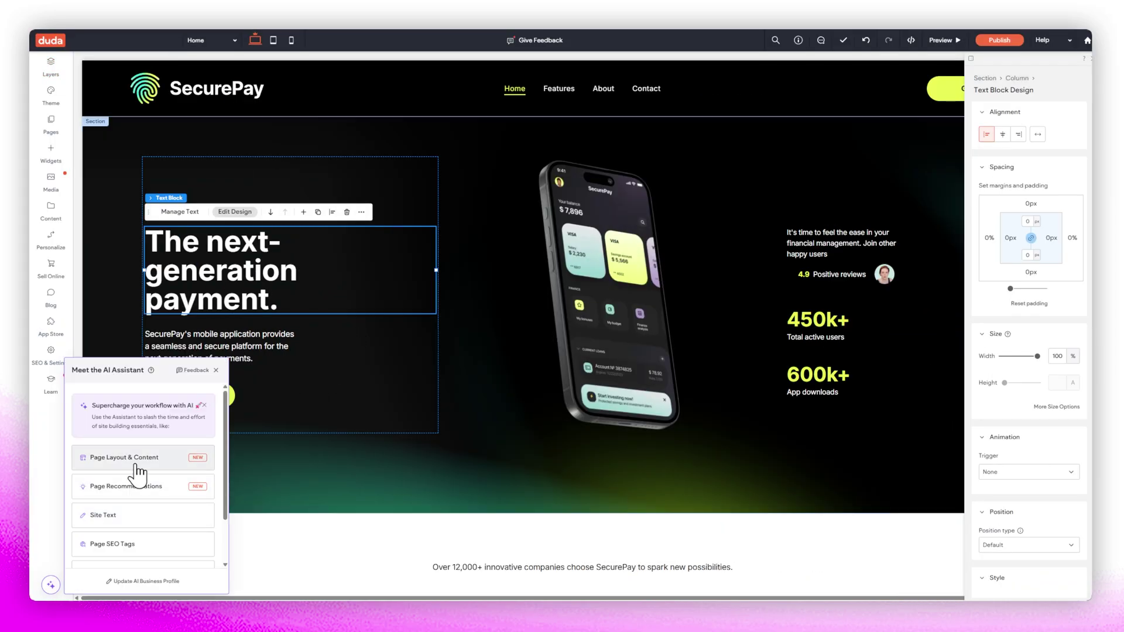
left_click(170, 466)
left_click(174, 432)
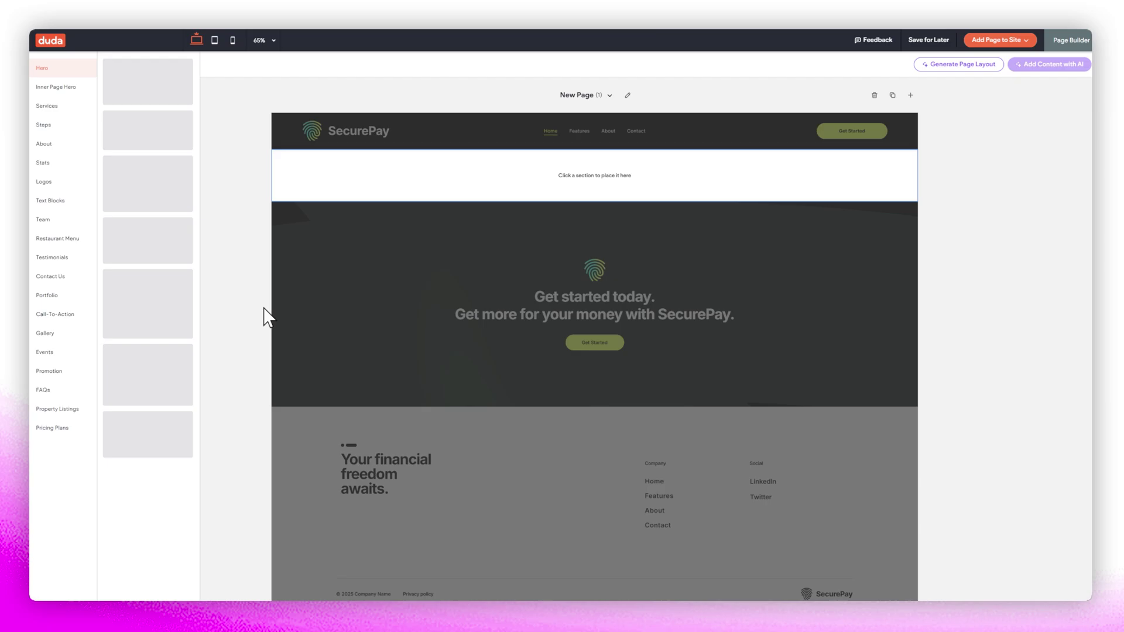
left_click_drag(198, 148, 197, 306)
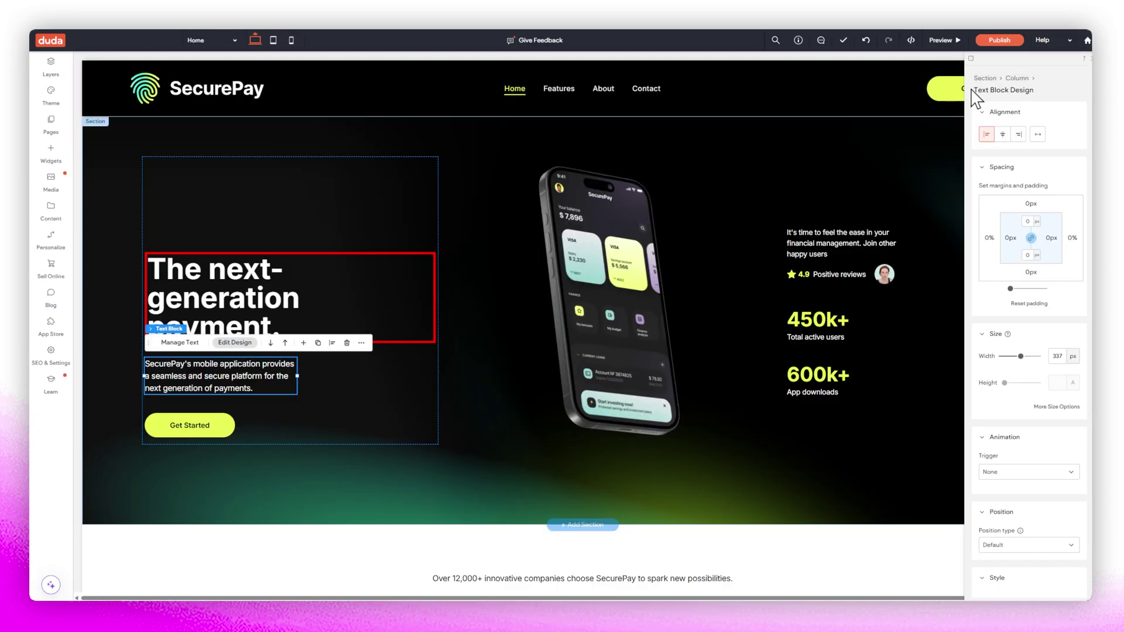
Preview the SecurePay site, then return to the editor
left_click(931, 40)
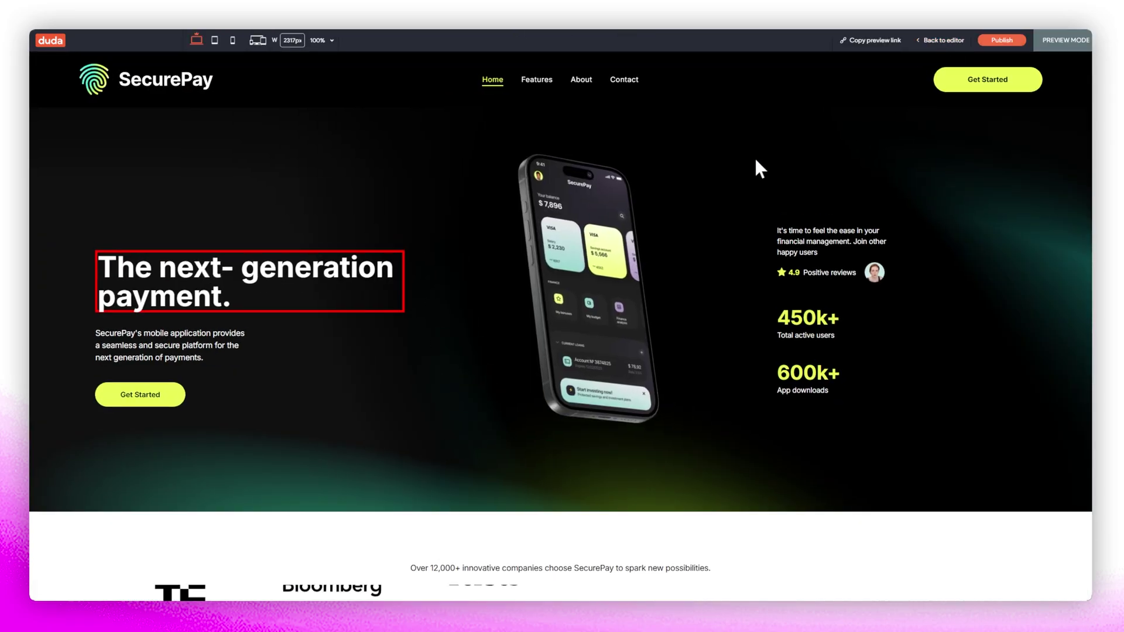
left_click(932, 42)
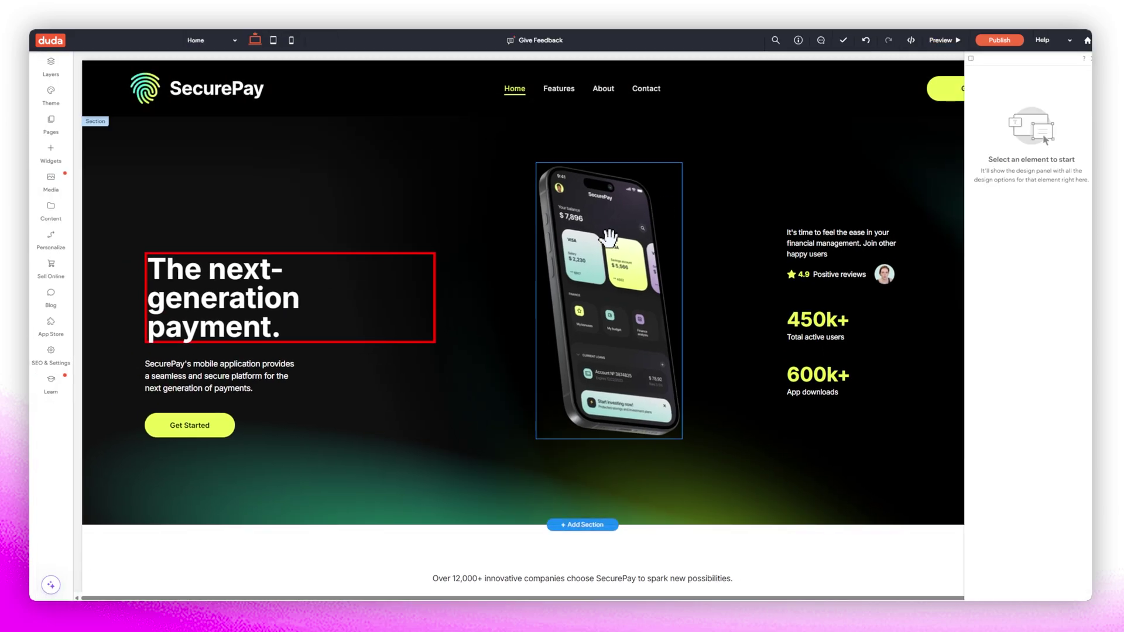
left_click(639, 214)
Publish the site on the default free domain and open the live address
left_click(1010, 42)
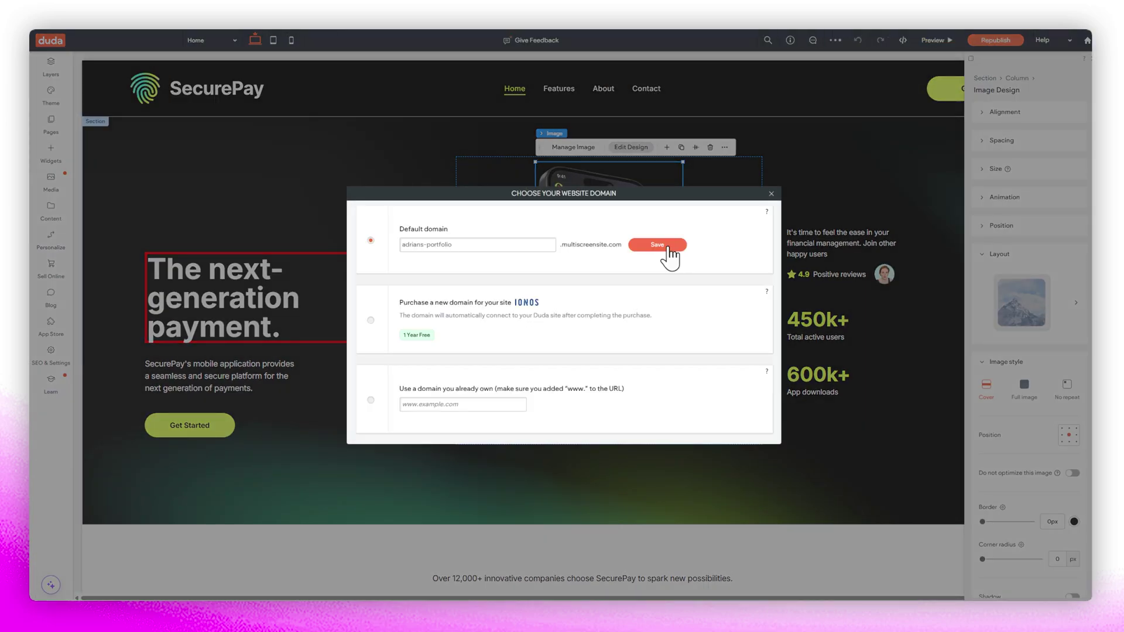
left_click(650, 245)
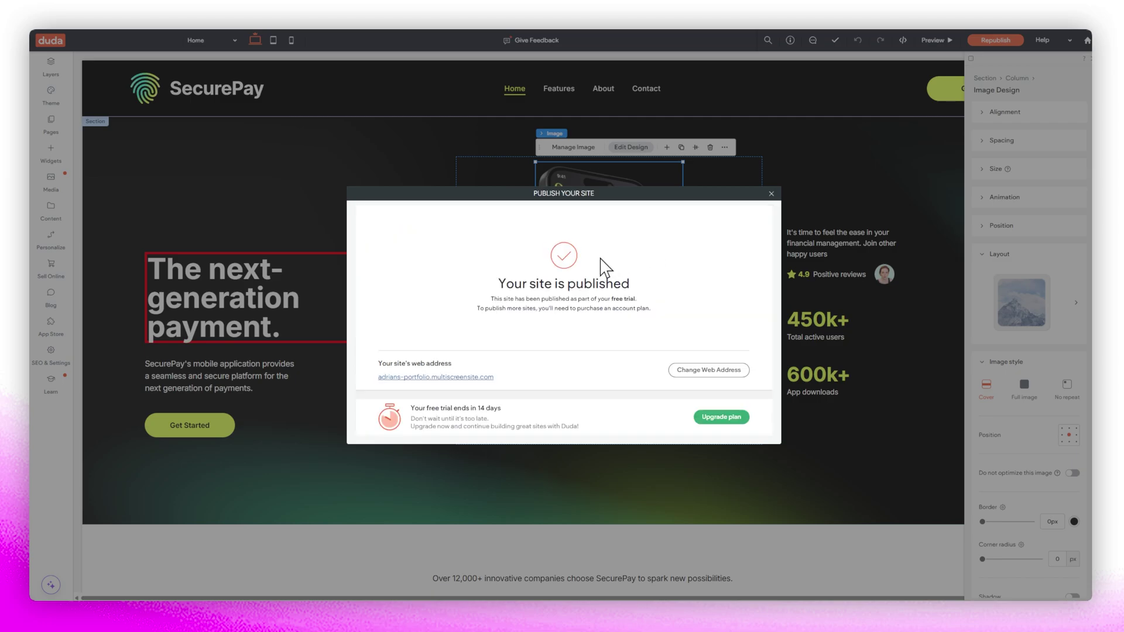
left_click(481, 381)
scroll(314, 278, "down", 5)
scroll(316, 293, "up", 5)
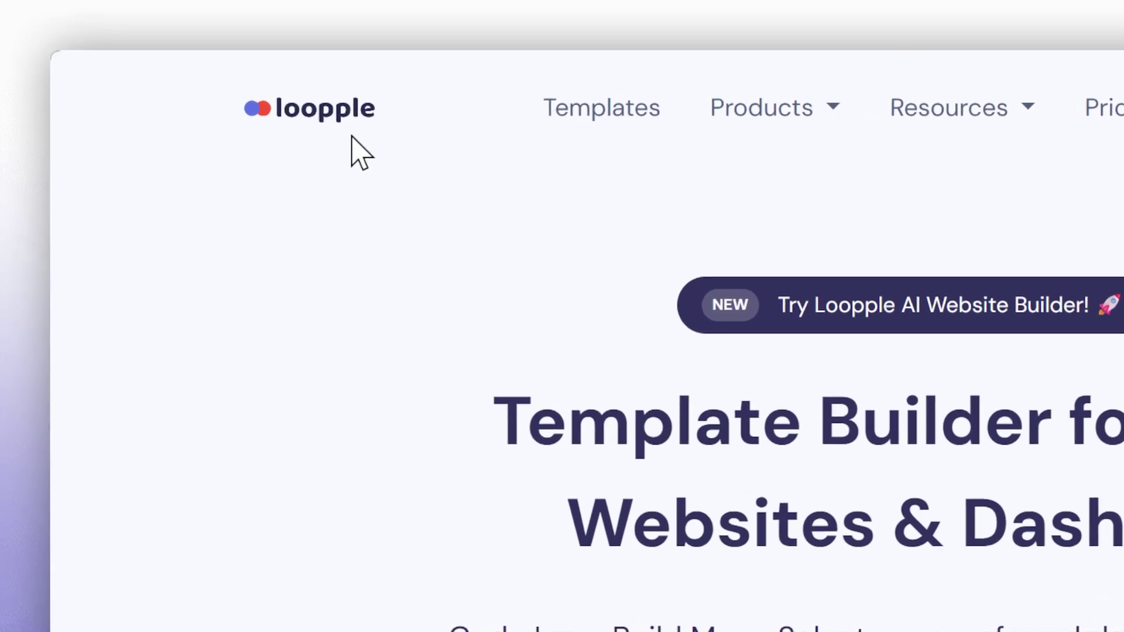
Start a new Loopple project and browse the Tailwind CSS and React design templates
scroll(1019, 394, "down", 5)
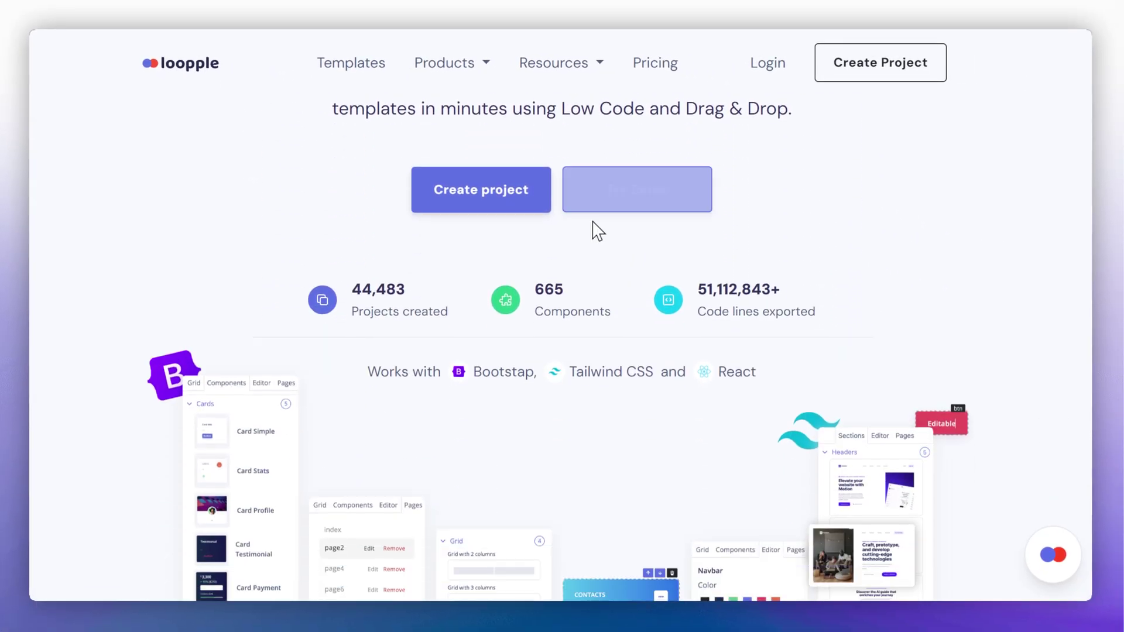
scroll(597, 232, "down", 3)
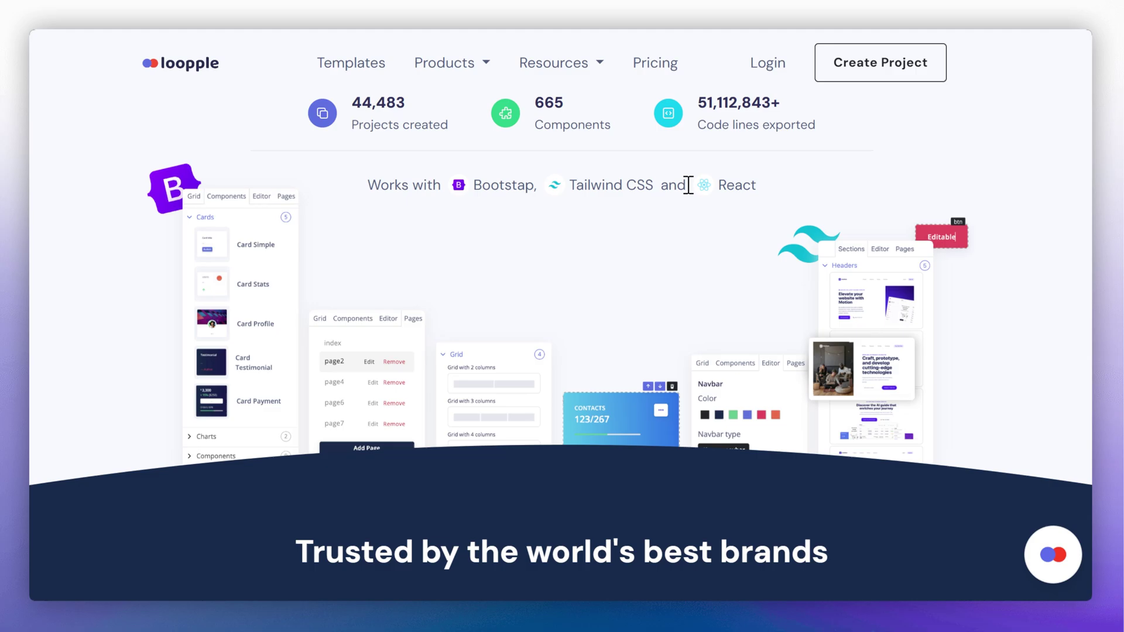
scroll(688, 216, "up", 8)
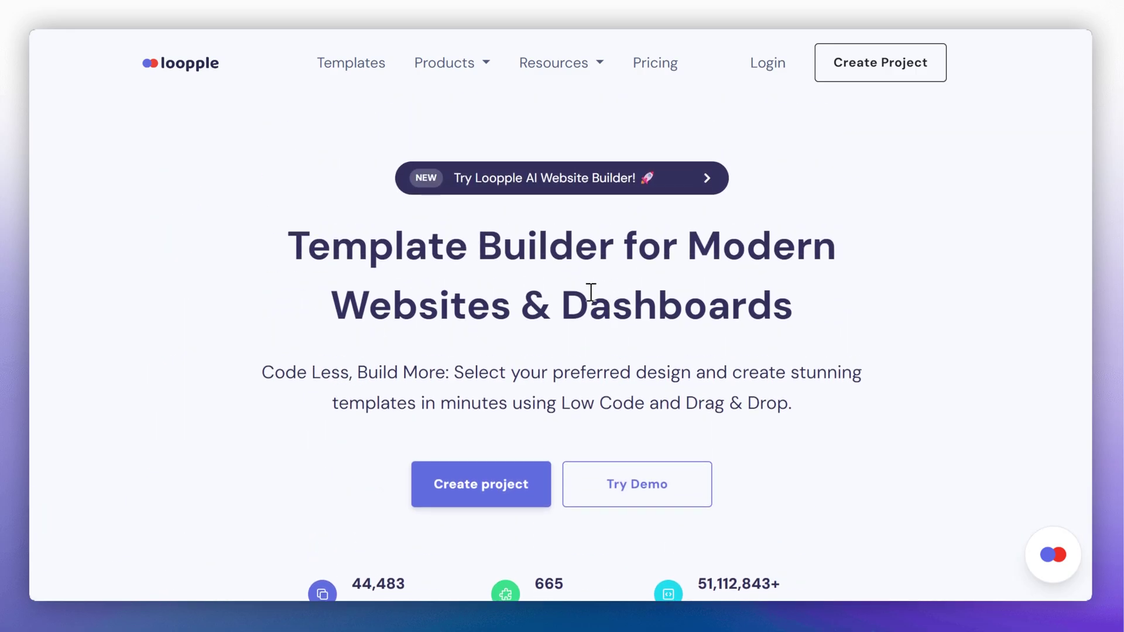
left_click(498, 465)
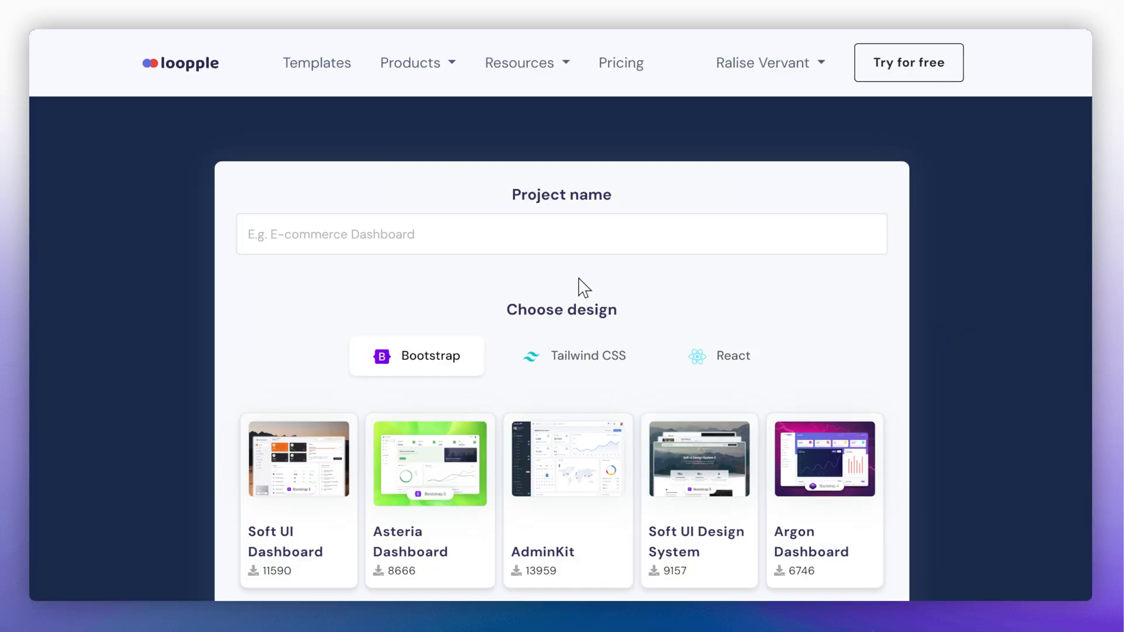
scroll(579, 243, "down", 2)
left_click(566, 246)
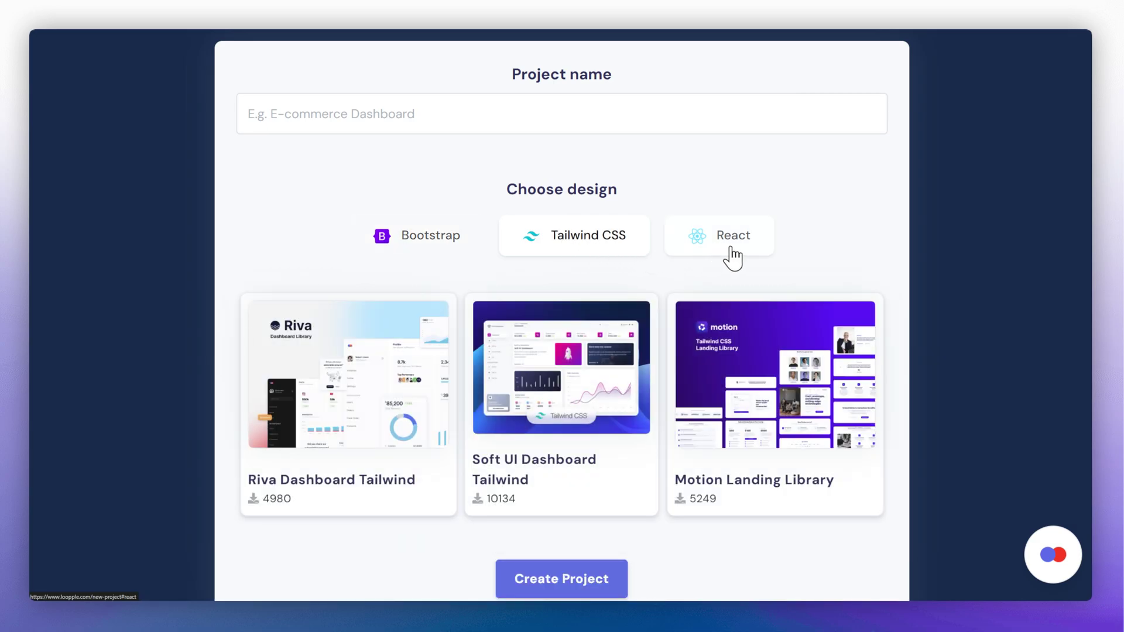
left_click(731, 249)
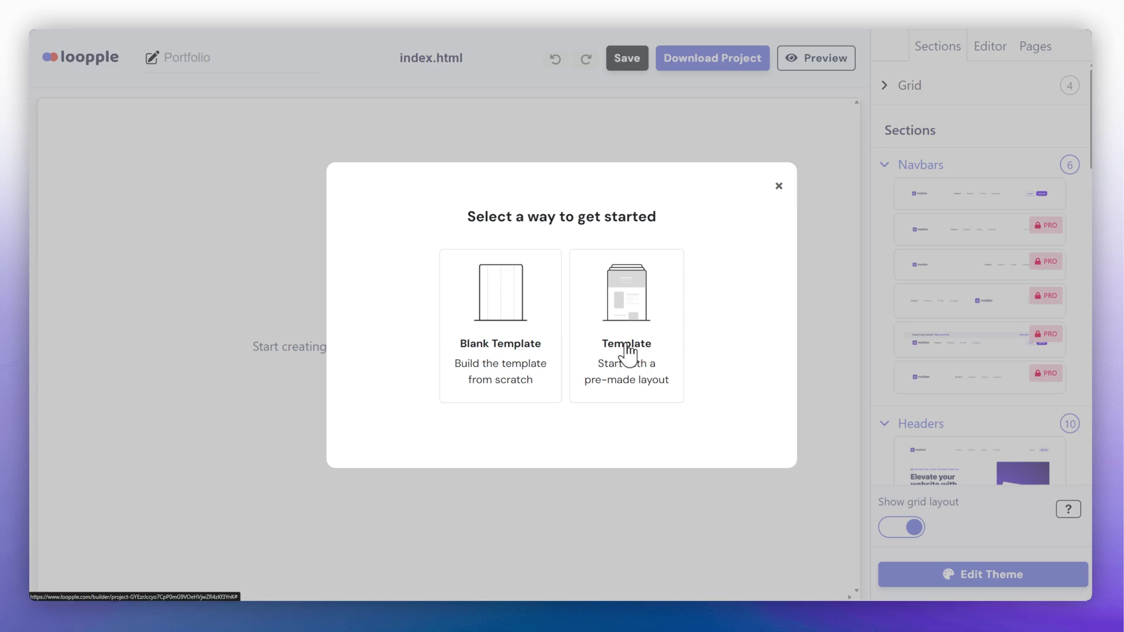
Start from the pre-made Startup Landing template and inspect the hero paragraph's options
left_click(597, 357)
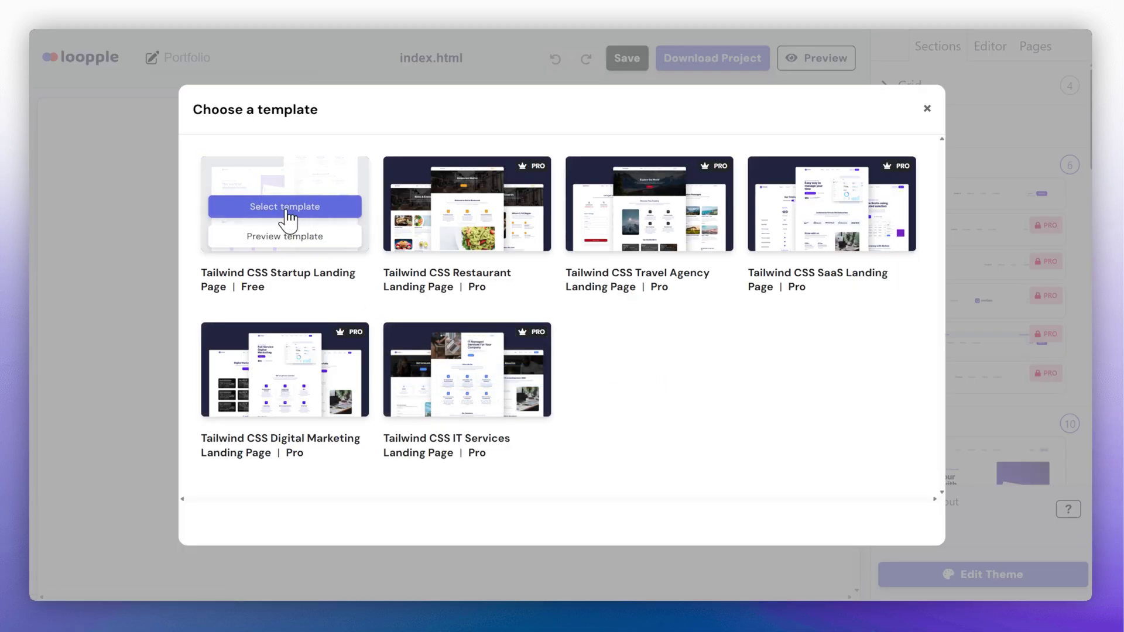
mouse_move(477, 218)
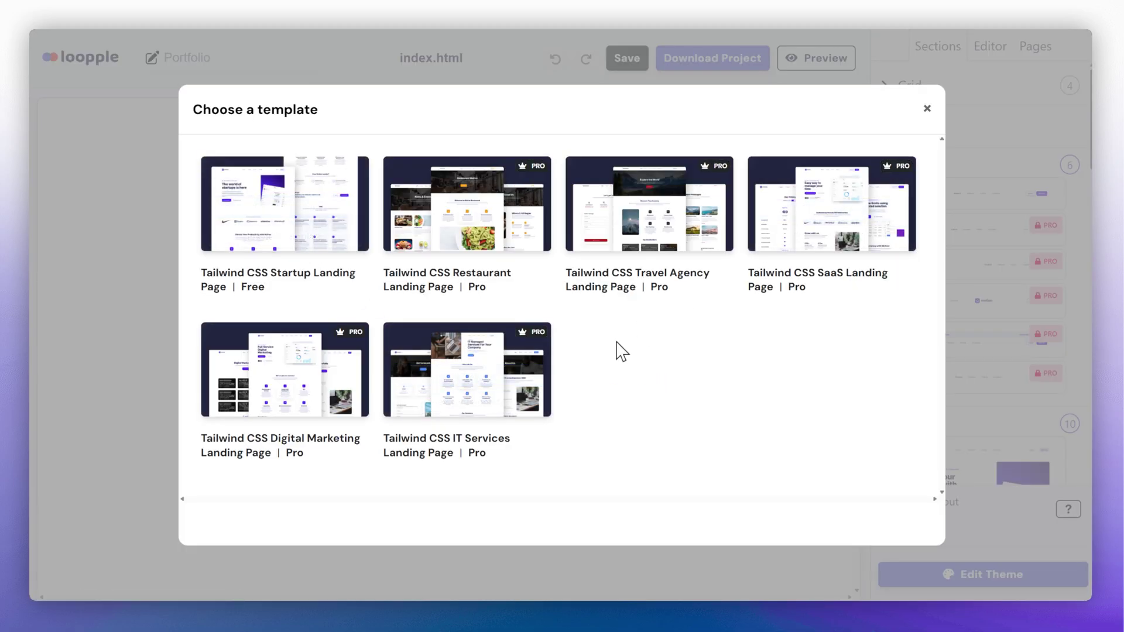
mouse_move(319, 253)
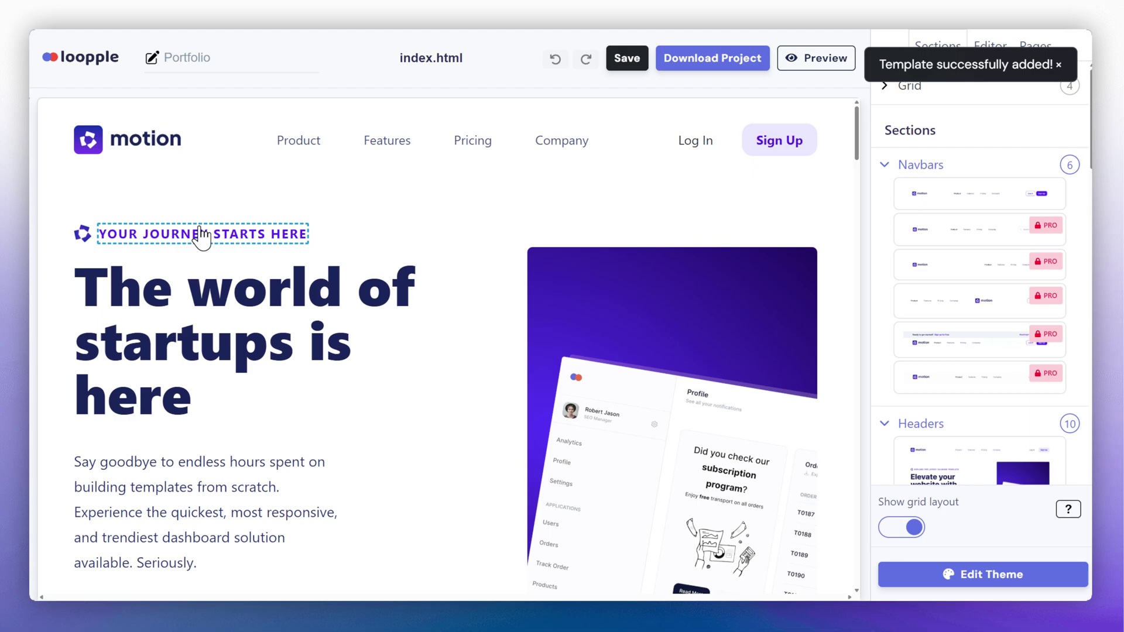
scroll(609, 363, "down", 2)
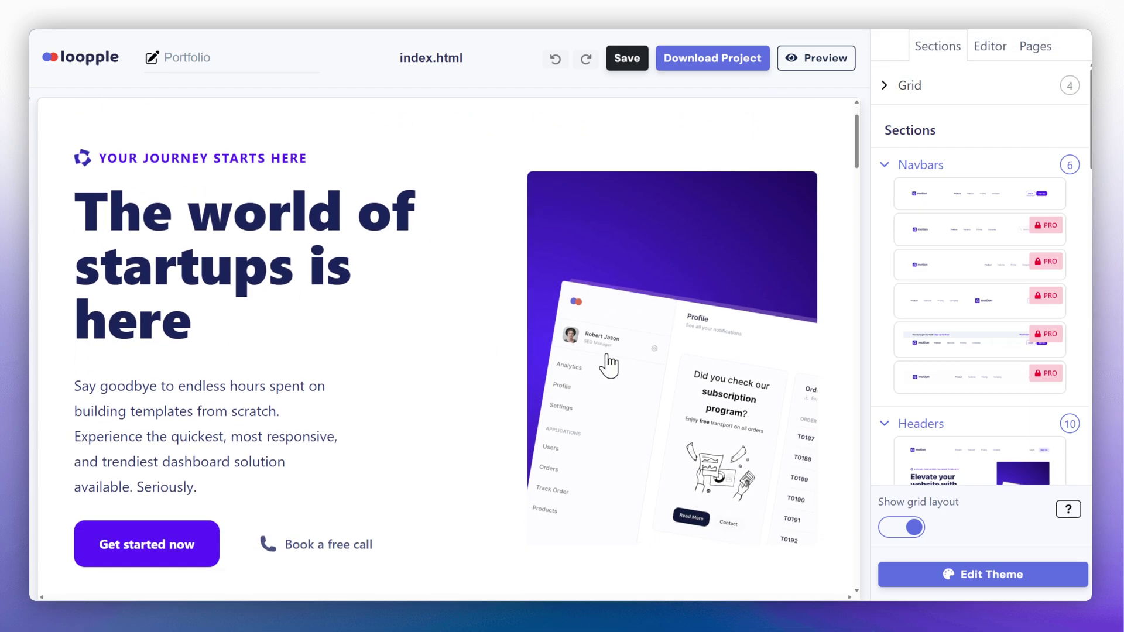
left_click(278, 369)
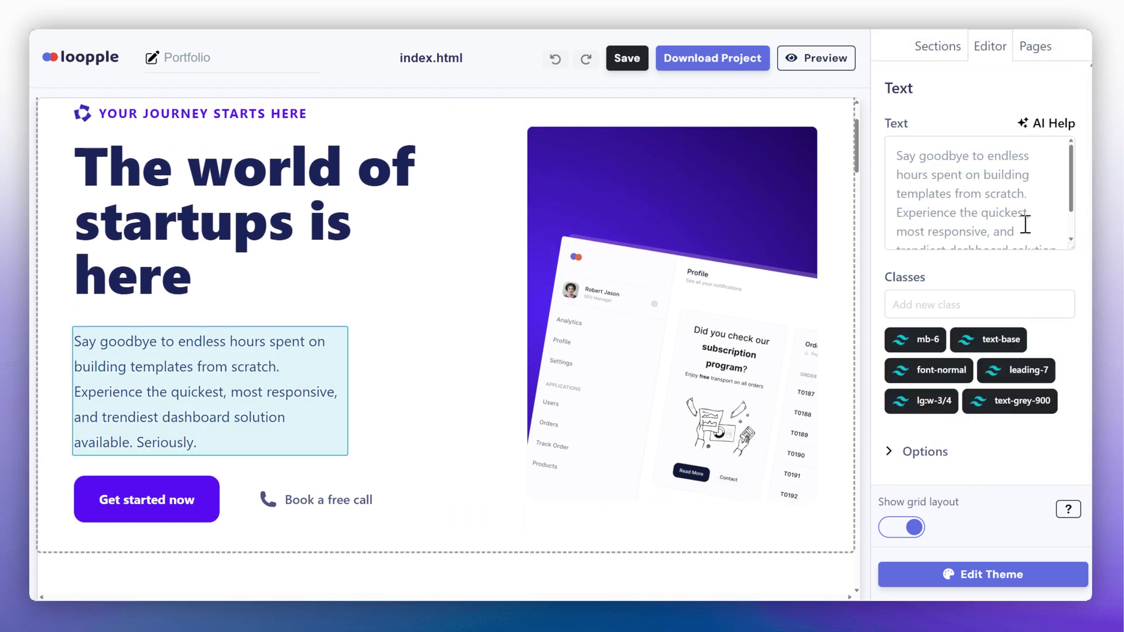
scroll(983, 381, "down", 1)
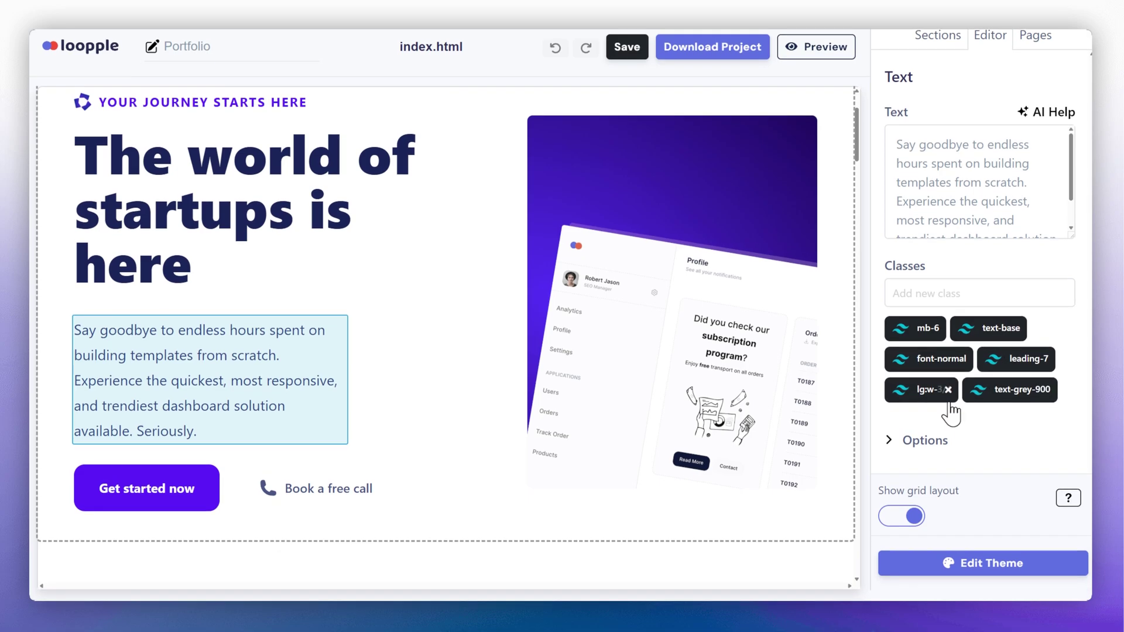
left_click(910, 440)
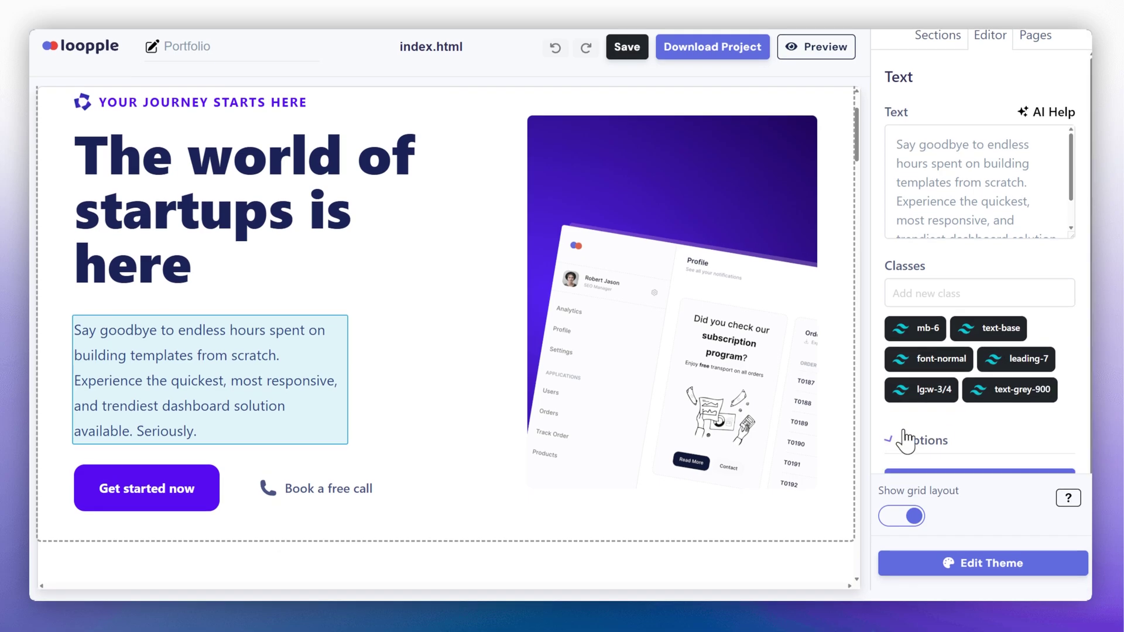
right_click(311, 359)
left_click(253, 351)
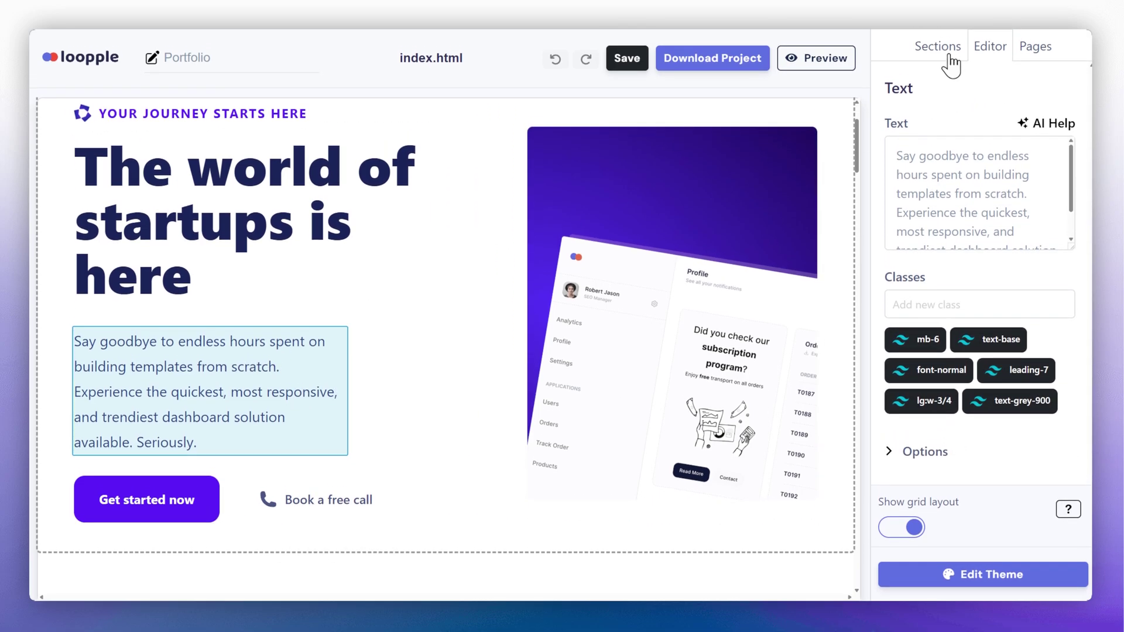
Add the first Features block below the hero from the Features category
left_click(940, 48)
left_click(886, 167)
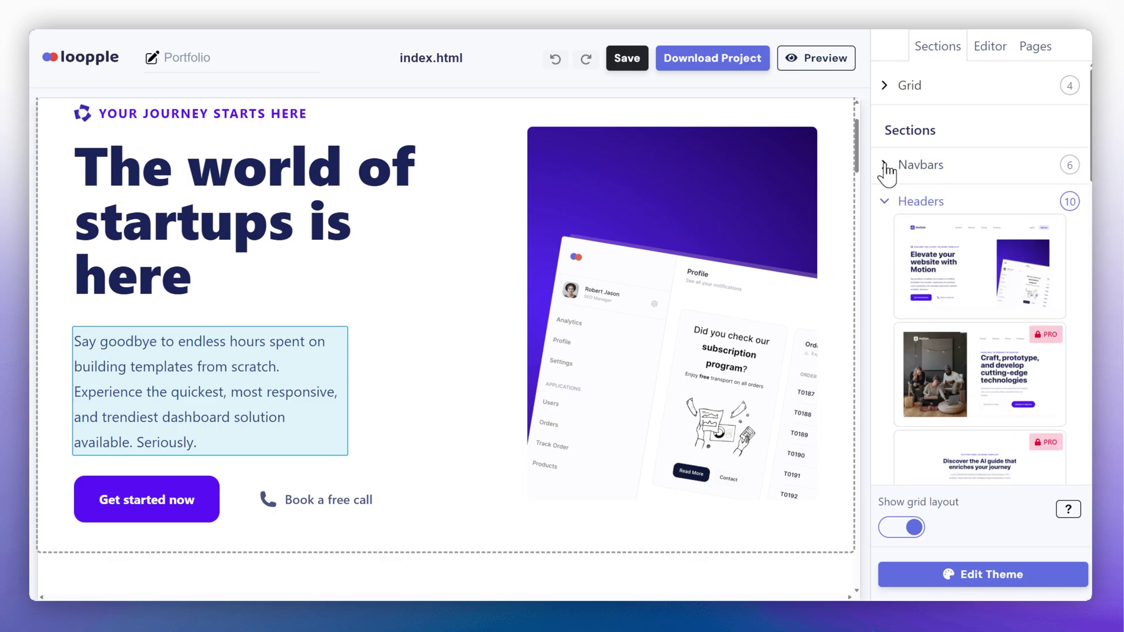
left_click(885, 204)
left_click(888, 238)
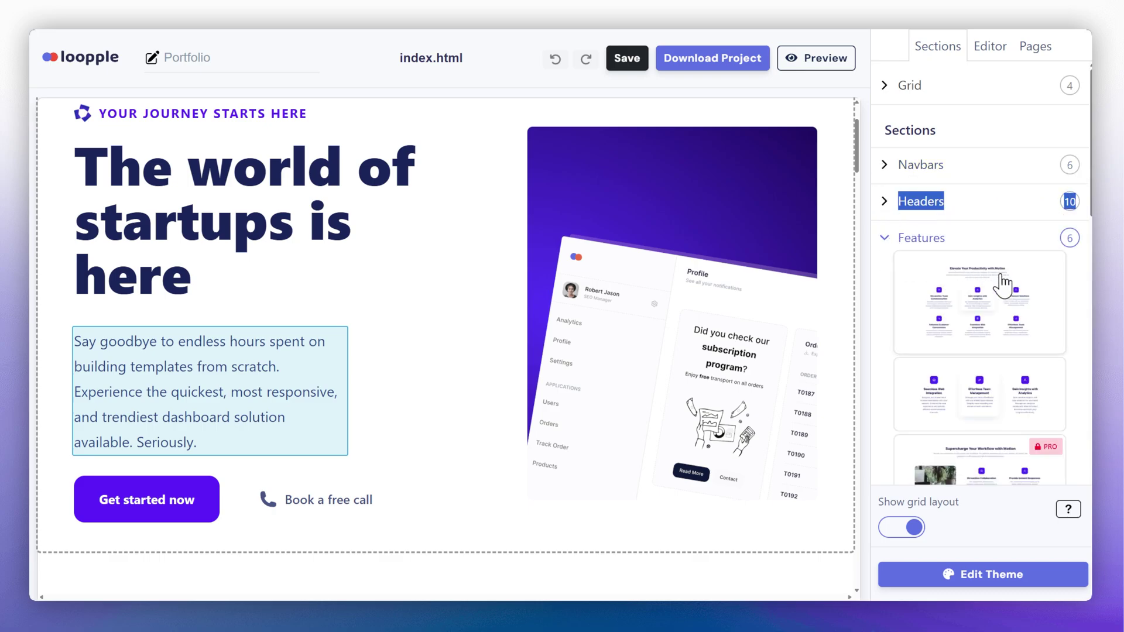
left_click_drag(1059, 285, 503, 565)
scroll(534, 422, "down", 7)
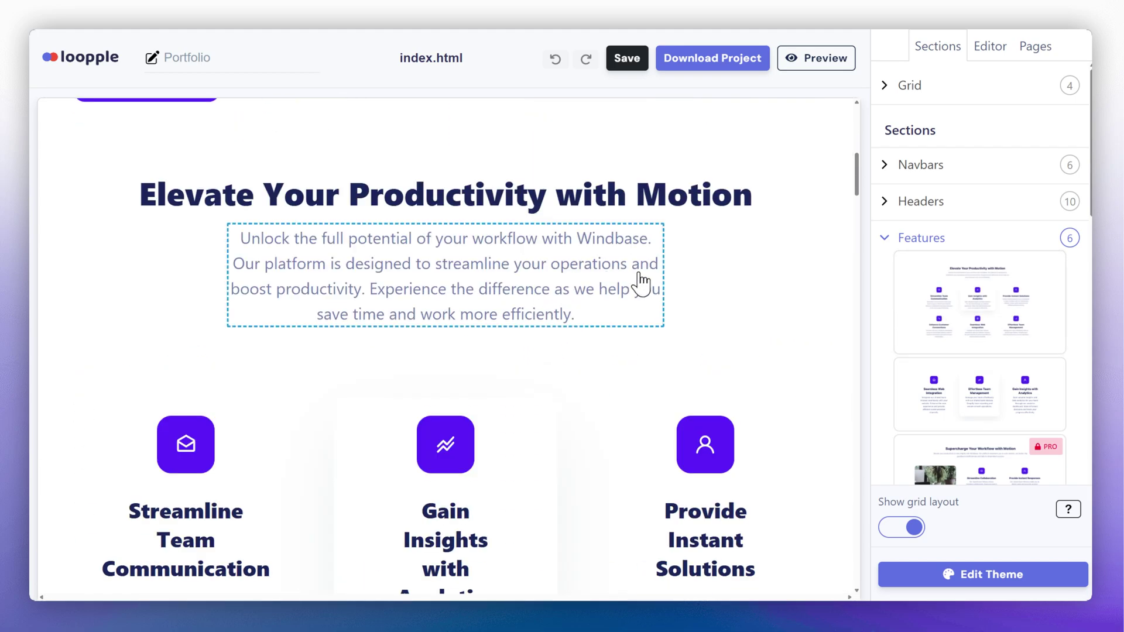
scroll(586, 269, "up", 2)
Open the Features section's HTML code, then close the code editor
left_click(528, 265)
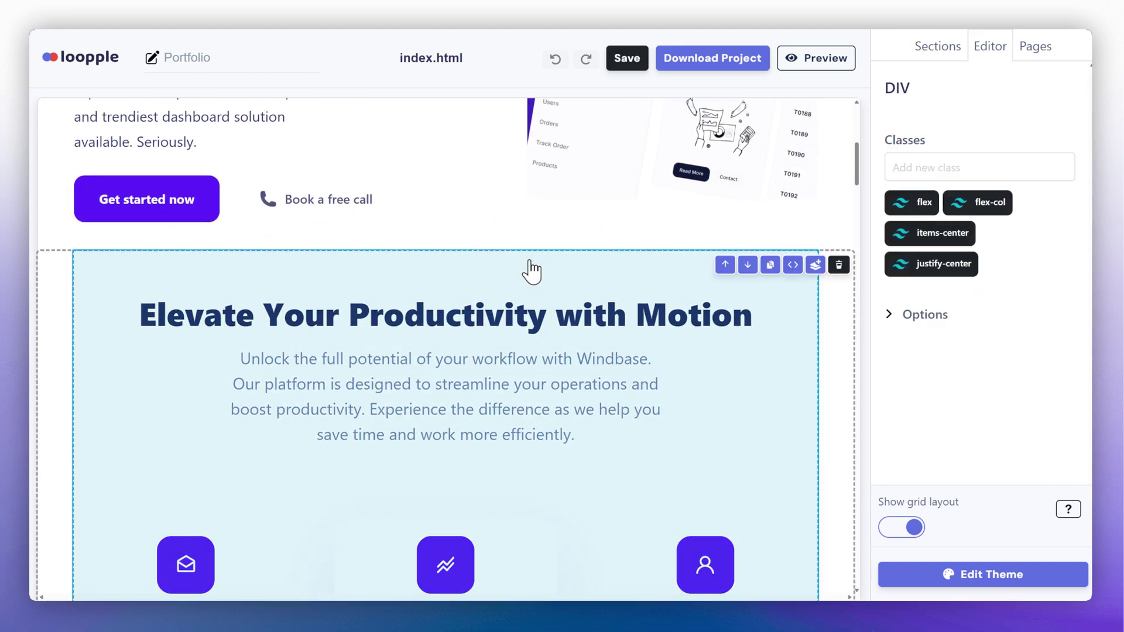
left_click(792, 265)
left_click_drag(480, 126, 471, 97)
left_click(1051, 61)
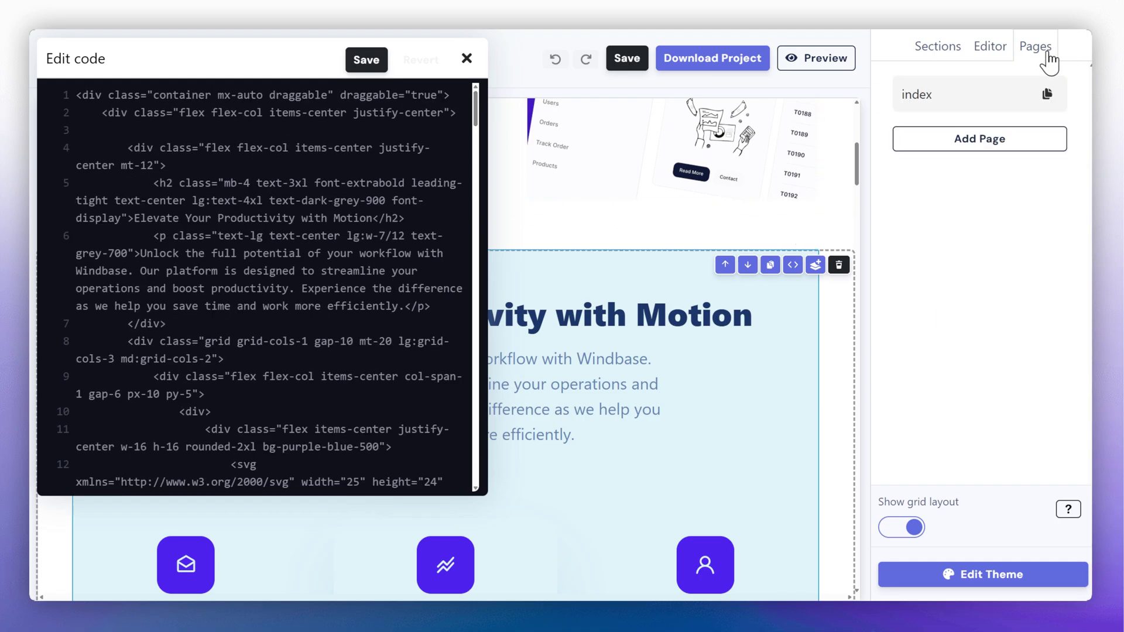
left_click(430, 61)
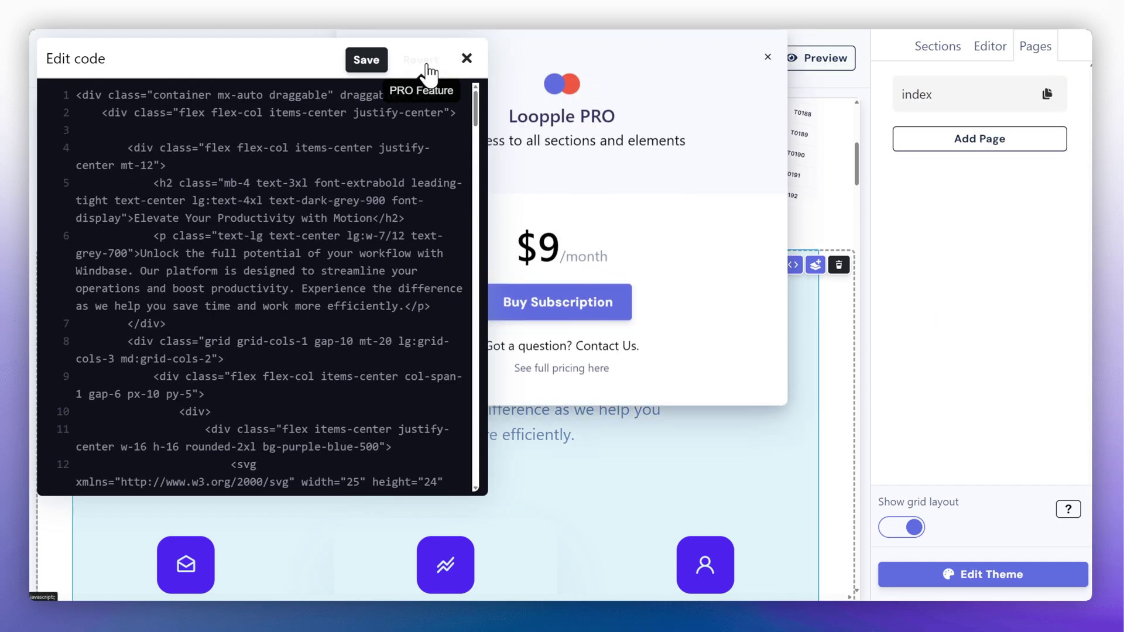
left_click(466, 58)
left_click(768, 75)
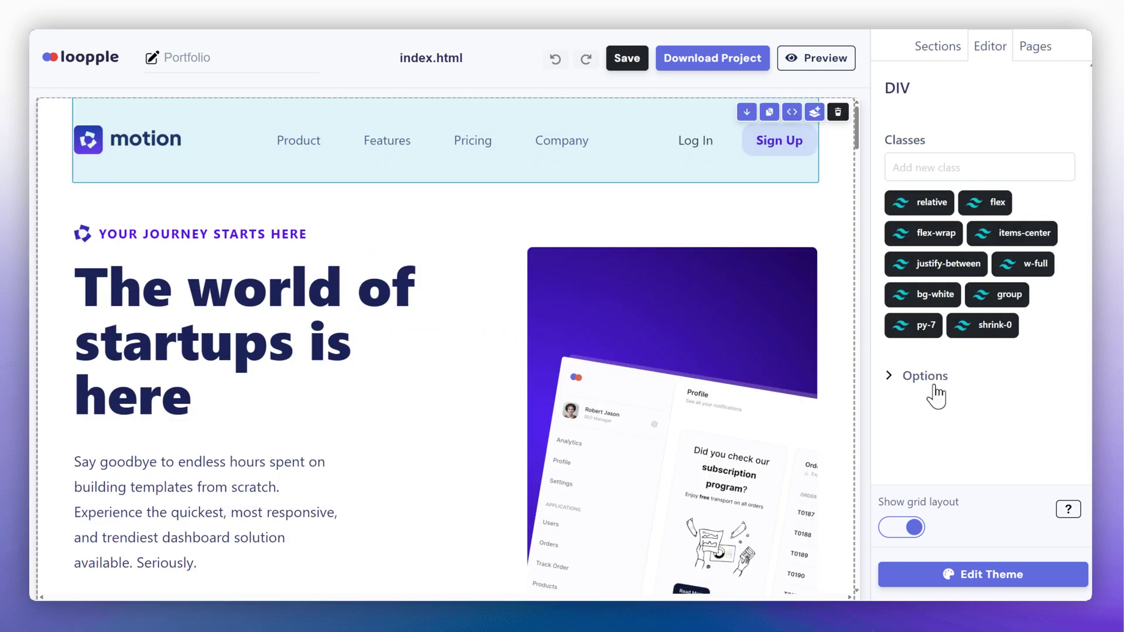
Change the hero heading text to 'Website Portfolio'
left_click(925, 378)
left_click(572, 381)
left_click(208, 350)
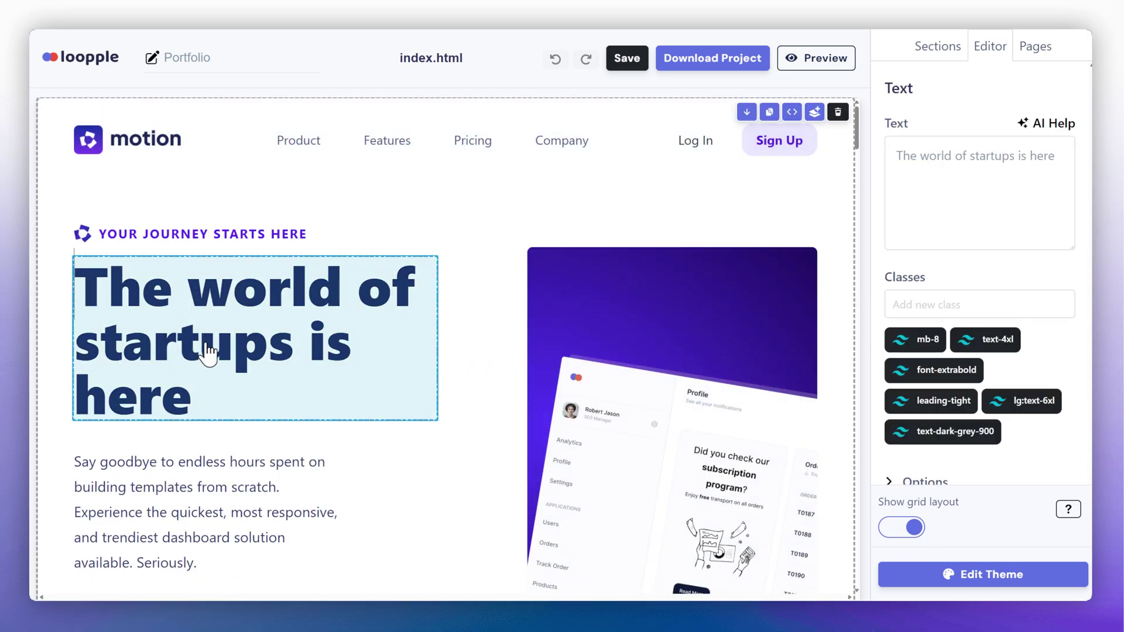
double_click(206, 350)
key("ctrl+a")
type("Websi")
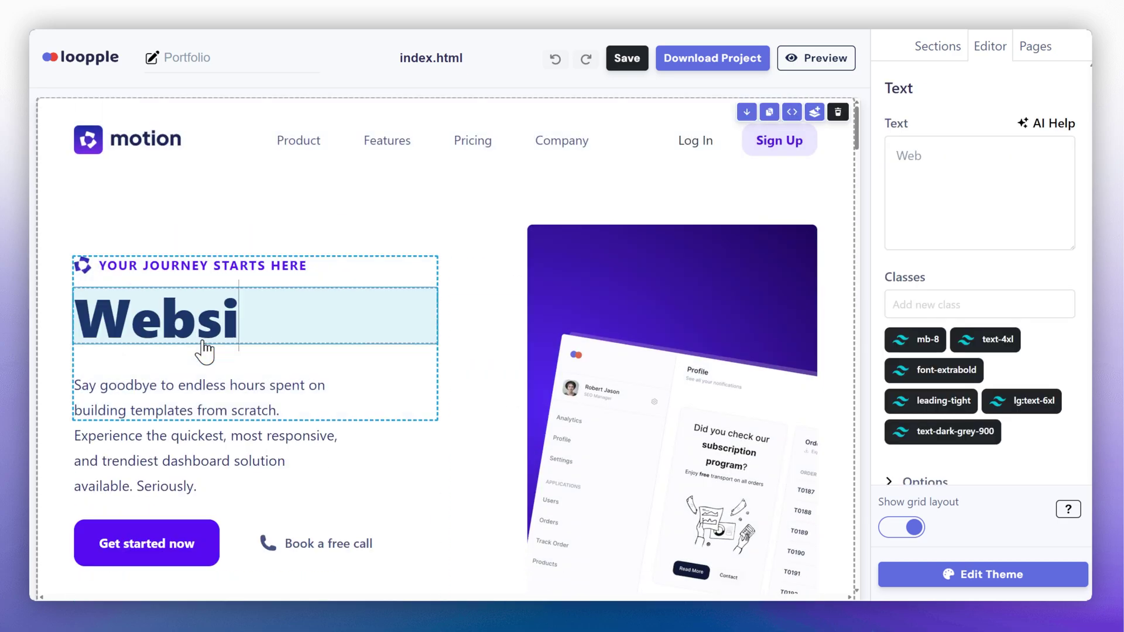
type("te Portfolio")
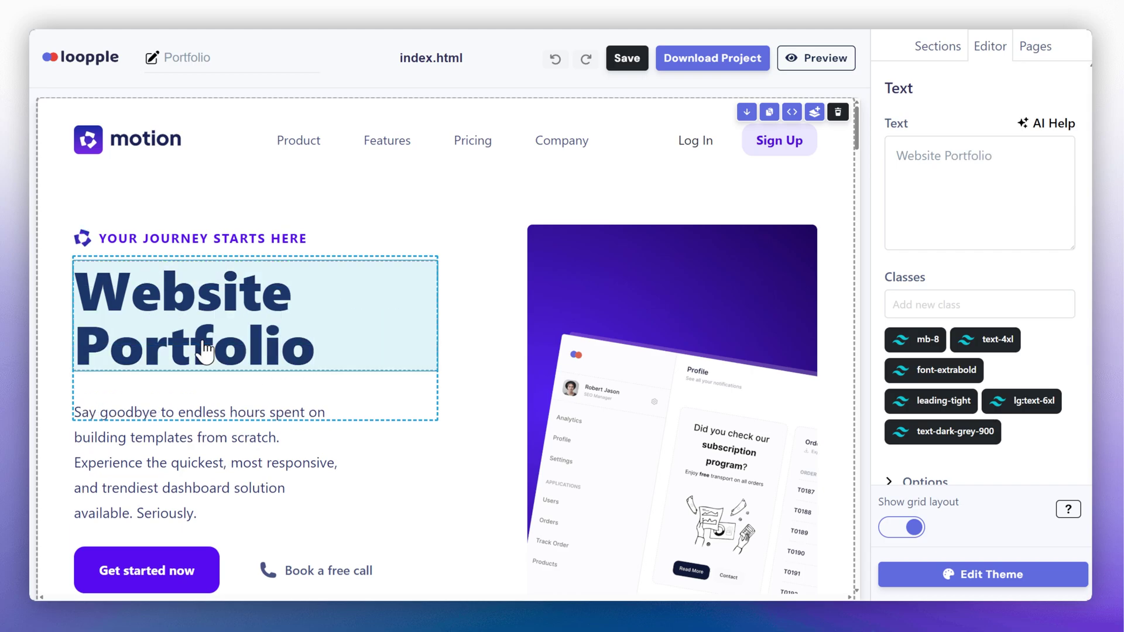
Try downloading the project files and dismiss the upgrade offer
left_click(205, 416)
left_click(707, 65)
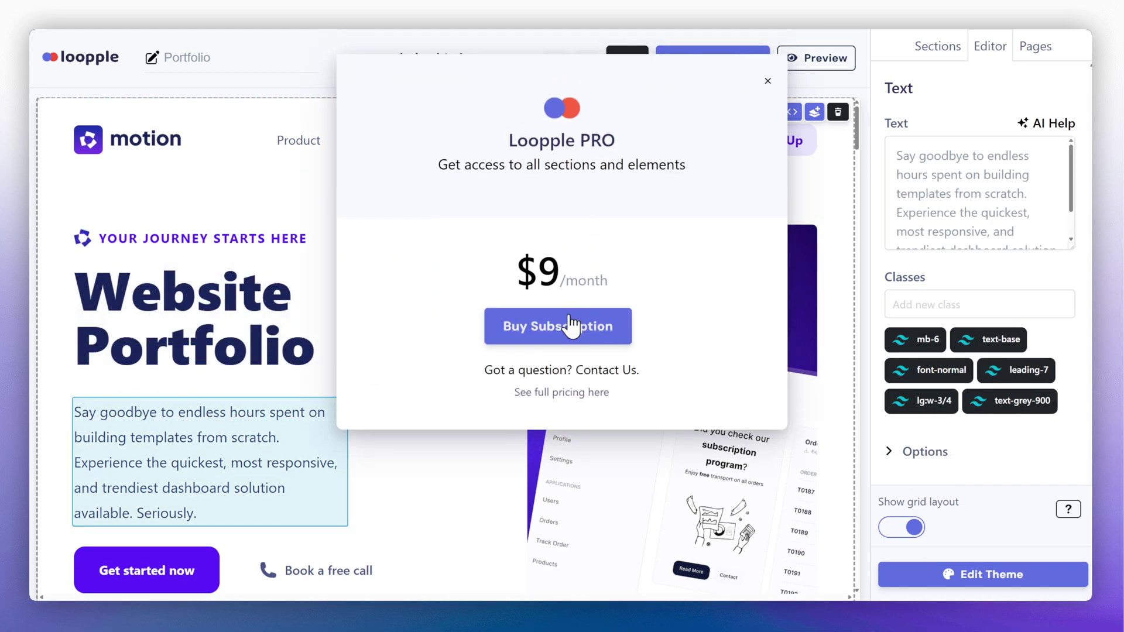
left_click(768, 83)
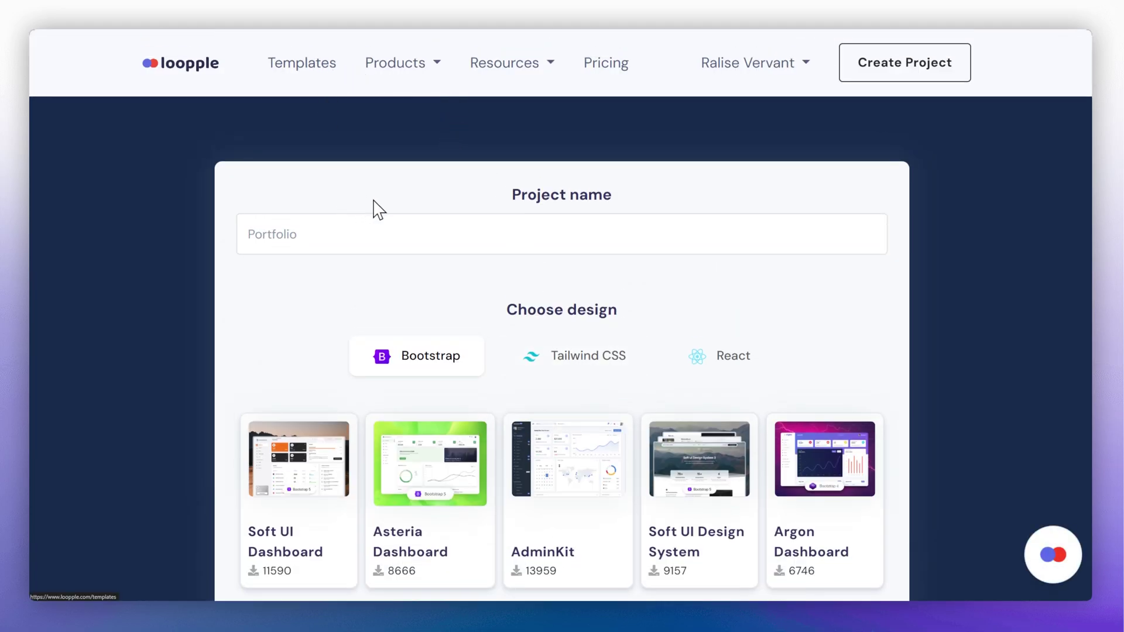
Pick the Motion Landing Library React design from the React templates
scroll(547, 269, "down", 1)
left_click(723, 300)
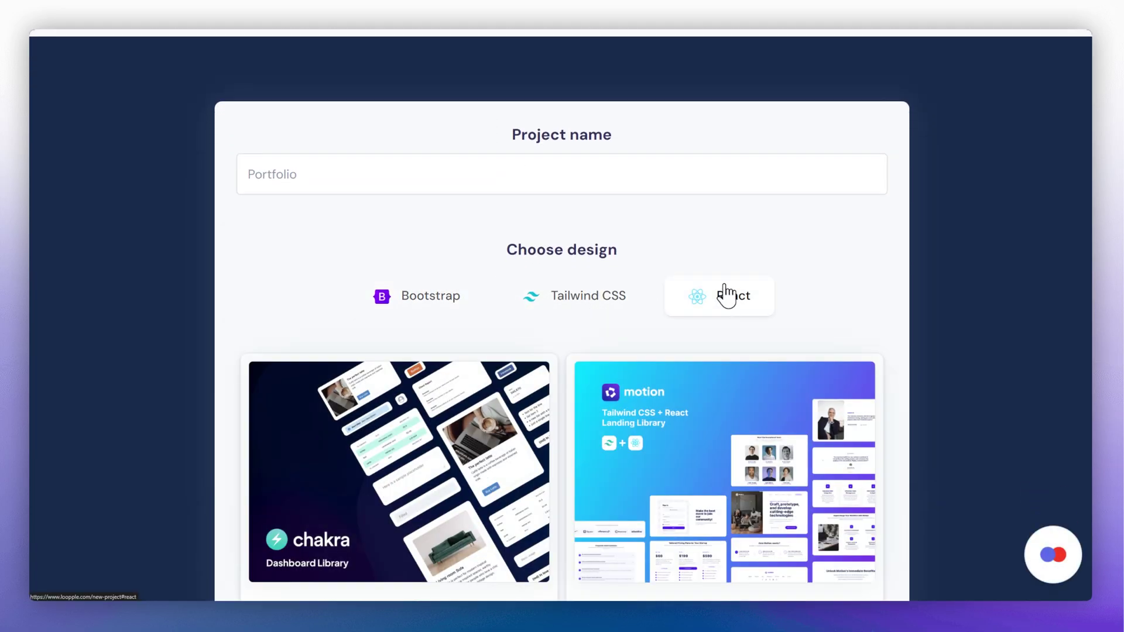
scroll(735, 233, "down", 3)
left_click(723, 434)
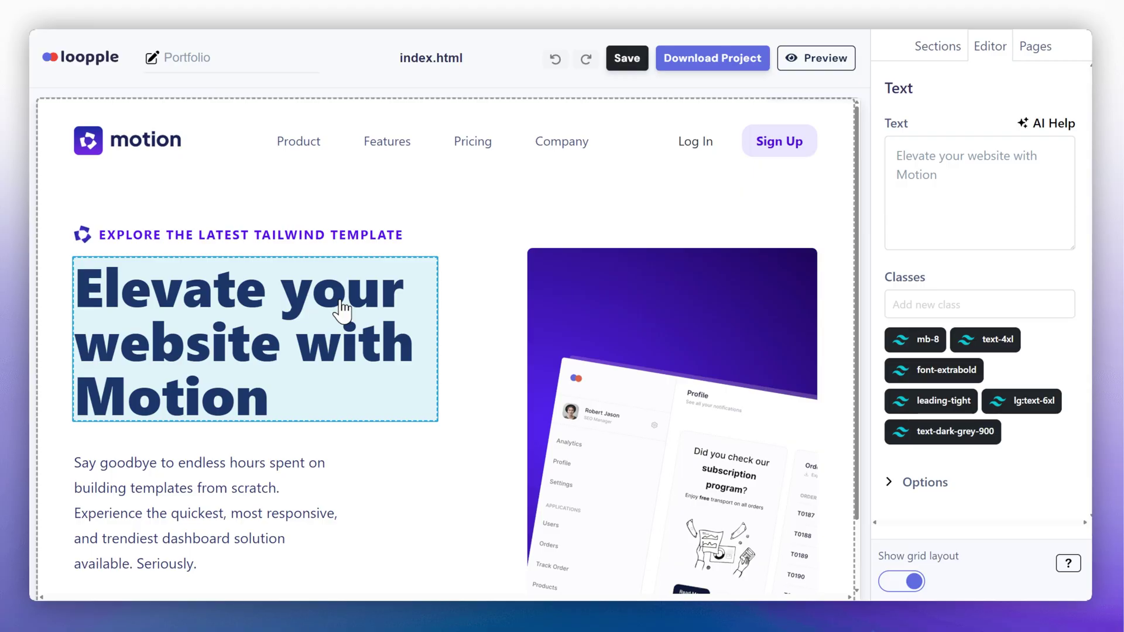
Inspect the hero heading and select the hero dashboard image in the editor
scroll(351, 308, "down", 1)
right_click(357, 294)
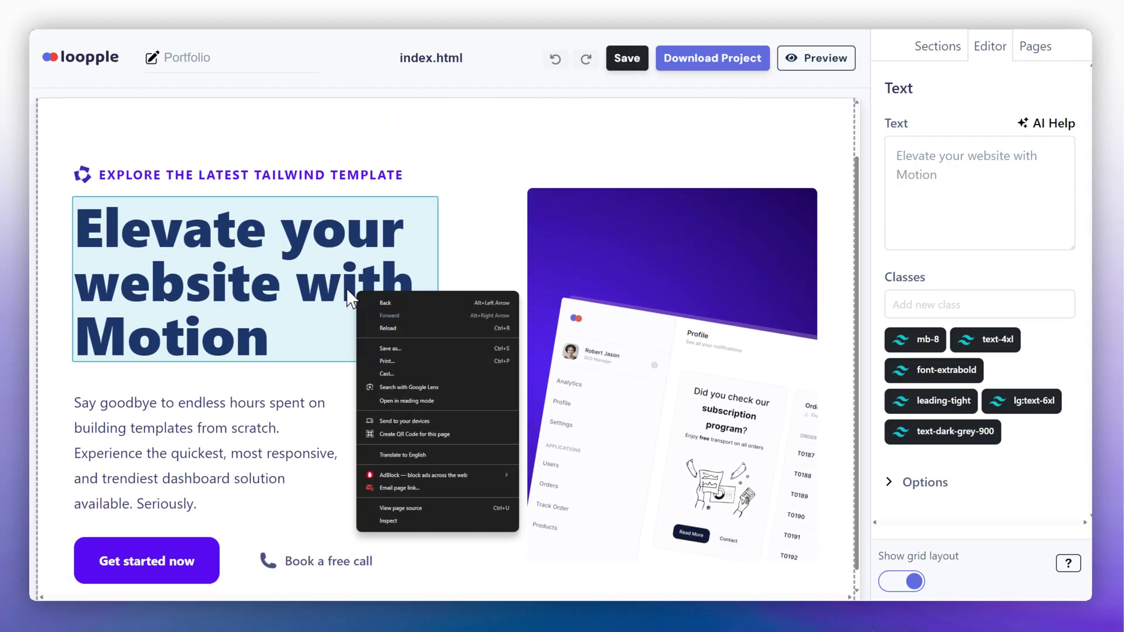
left_click(318, 294)
scroll(328, 362, "down", 1)
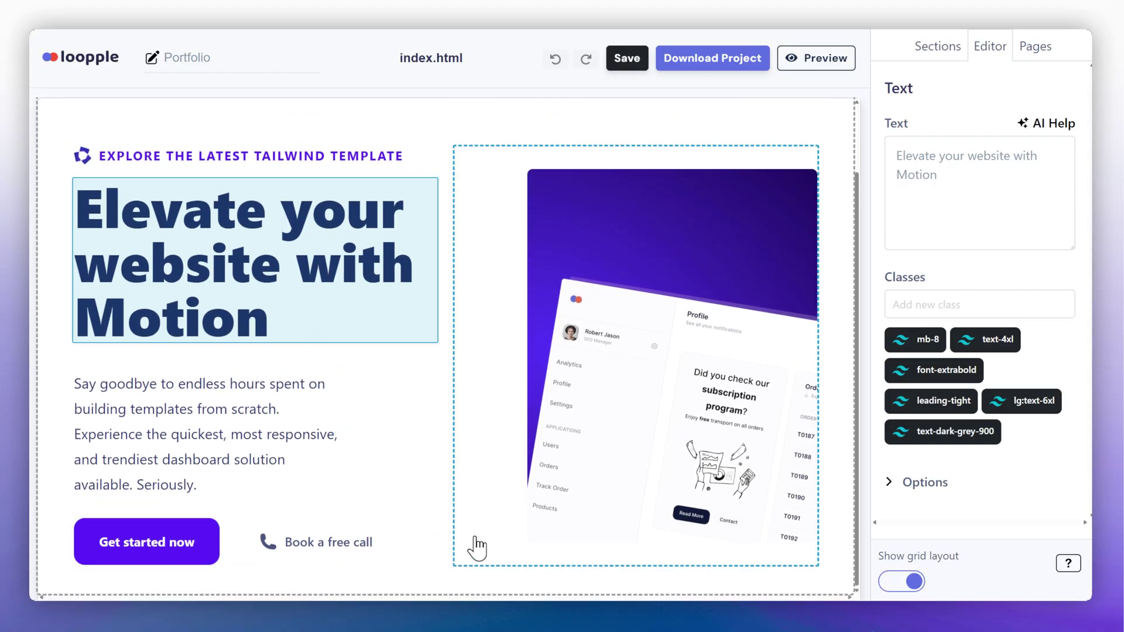
left_click(652, 541)
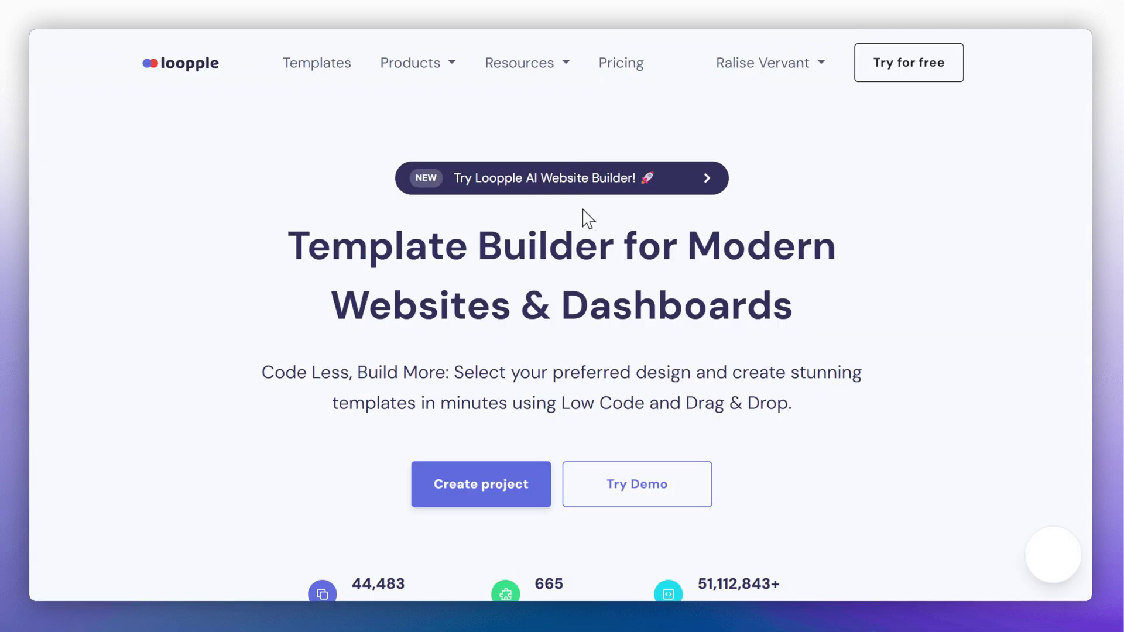
Open Loopple's AI website builder and enter the Portfolio prompt
left_click(551, 188)
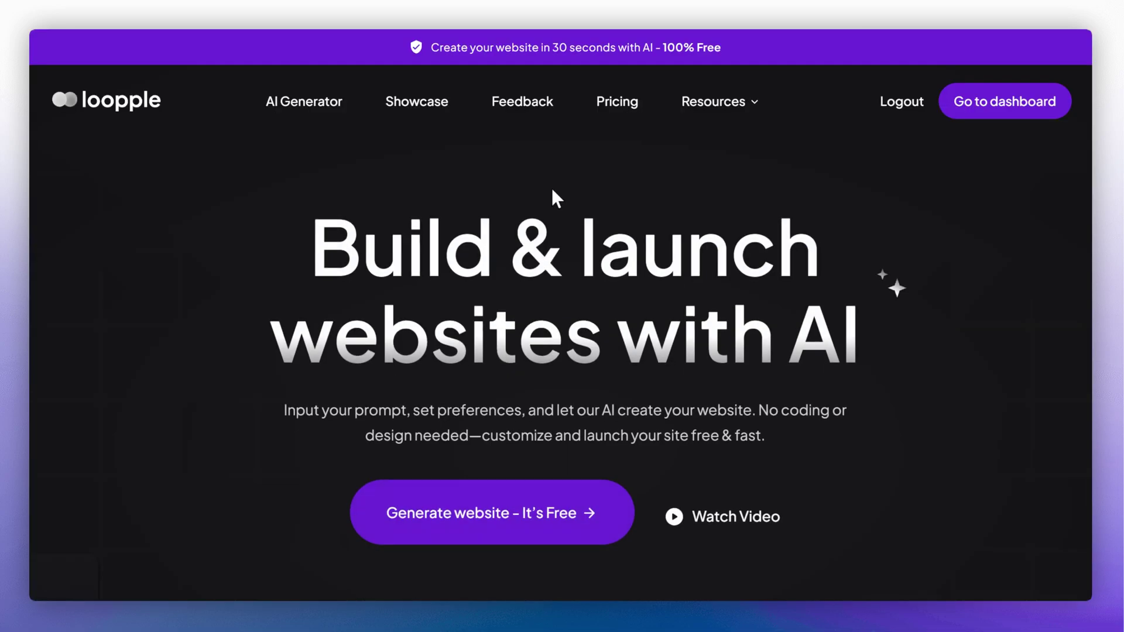
scroll(553, 196, "down", 5)
type("ortfo")
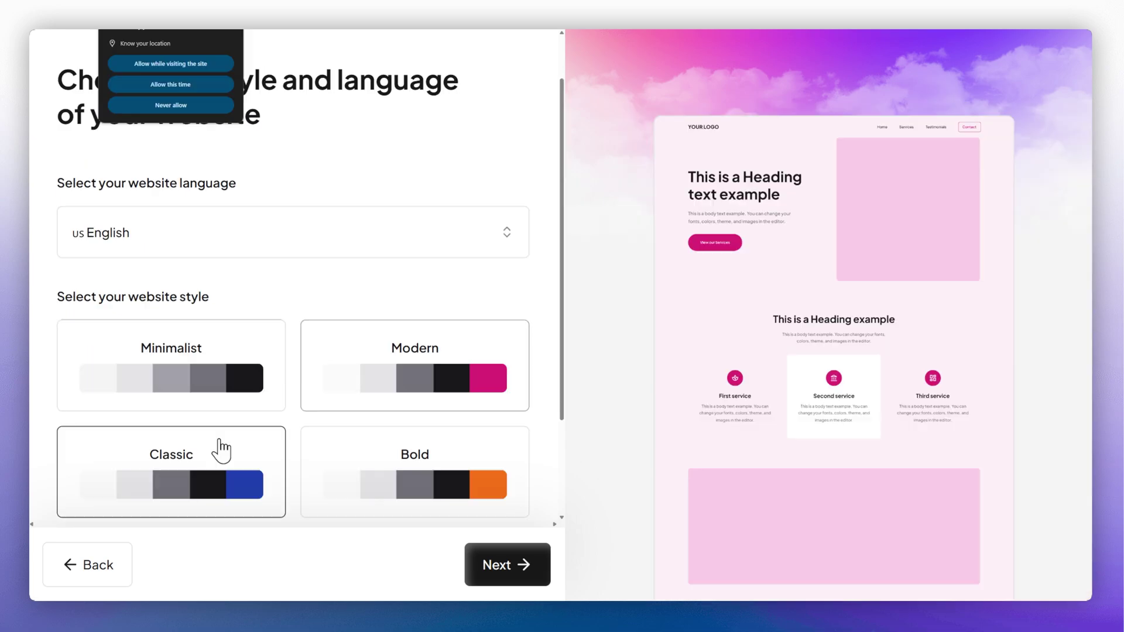
Check the Tailored Courses paragraph's text settings and preview the generated site on desktop
scroll(352, 445, "down", 2)
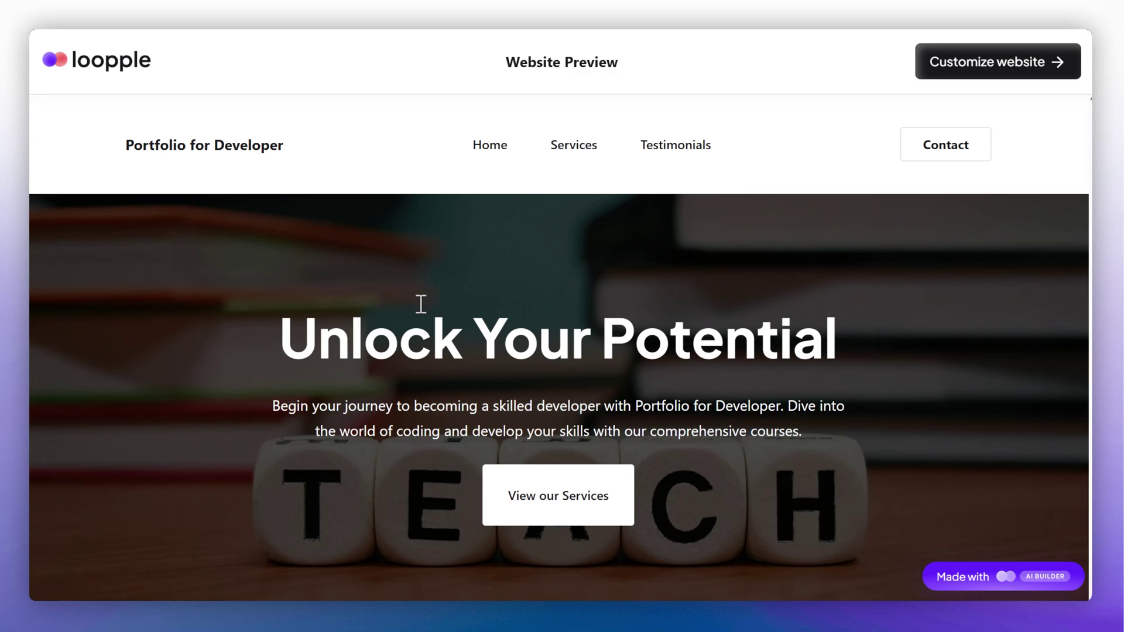
scroll(445, 307, "down", 10)
scroll(457, 296, "down", 6)
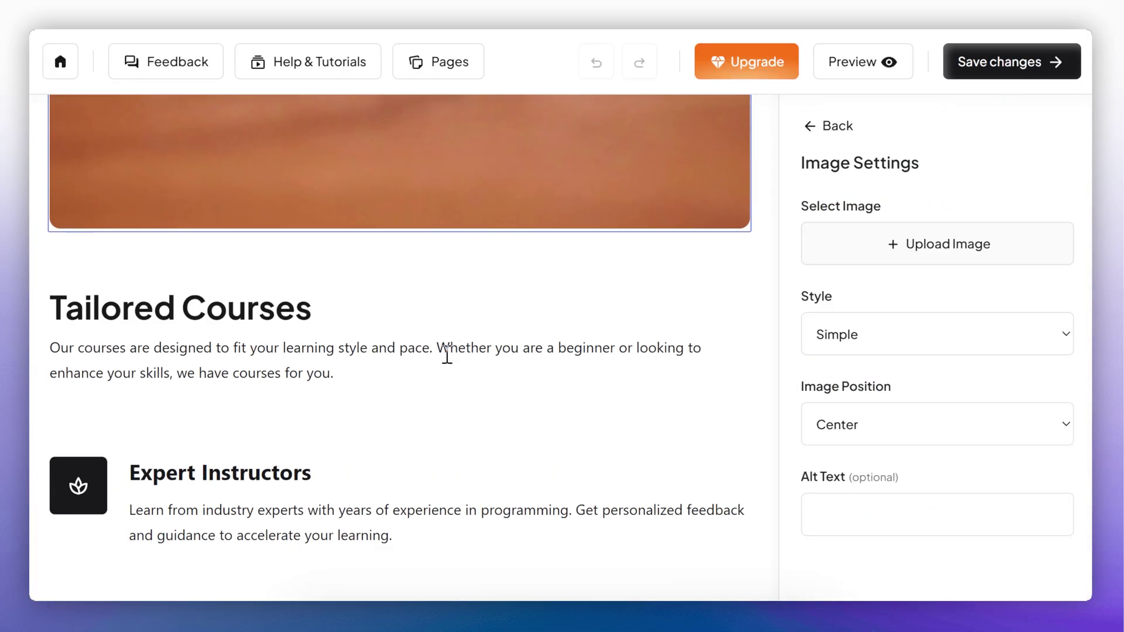
left_click(82, 346)
scroll(888, 375, "down", 4)
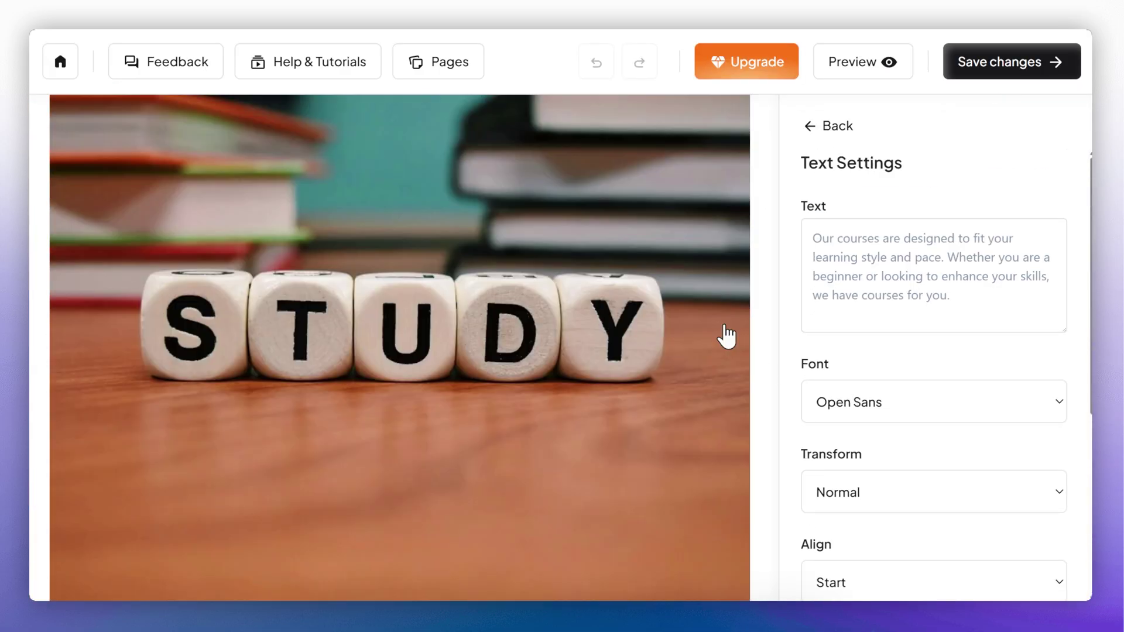
left_click(863, 62)
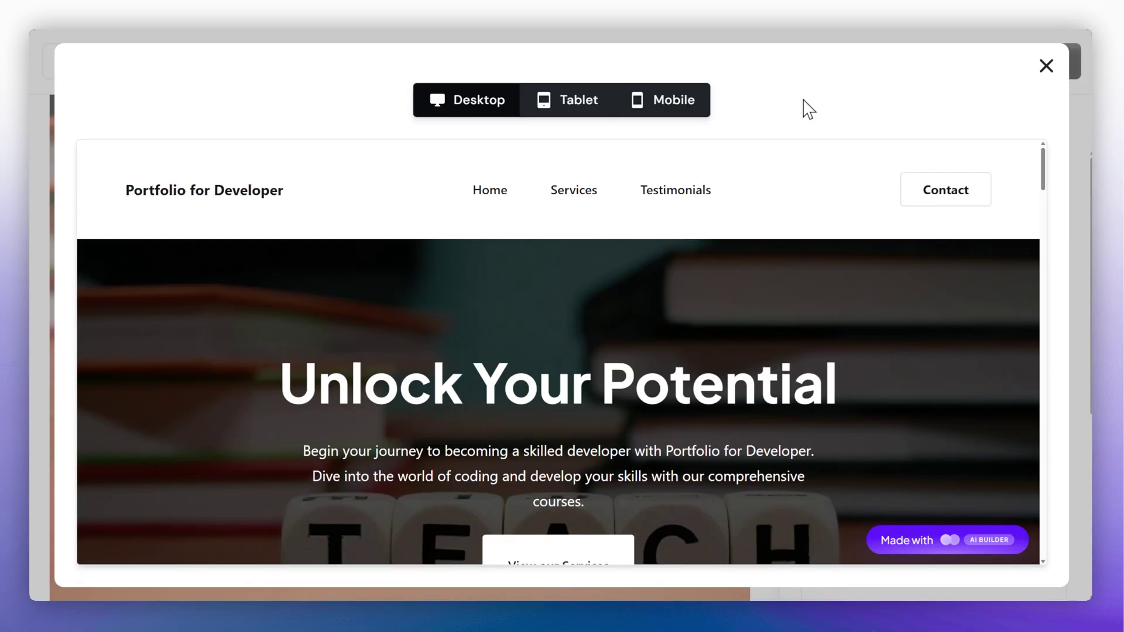
scroll(574, 287, "down", 5)
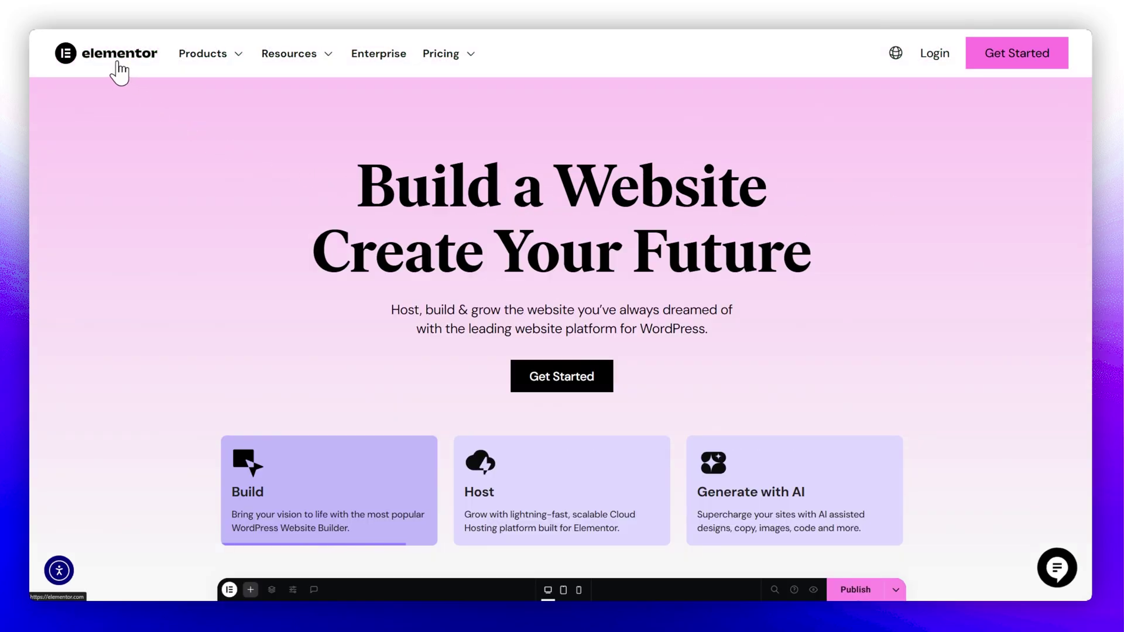
View Elementor's Generate with AI and Build demos, then return to the recommended host plans
scroll(640, 179, "down", 5)
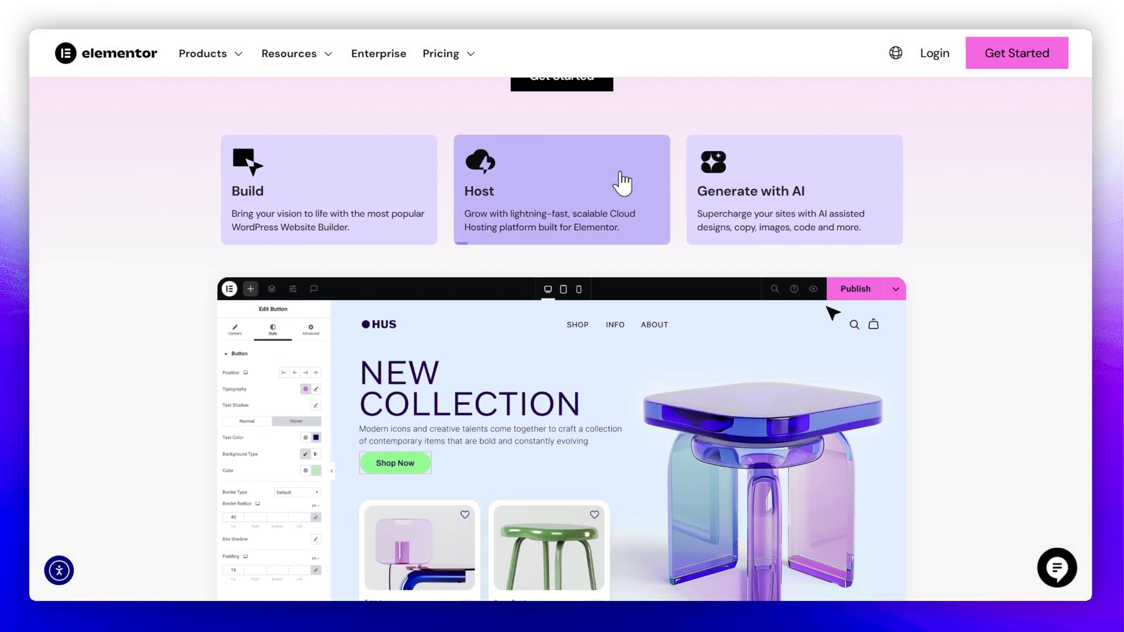
scroll(603, 188, "down", 2)
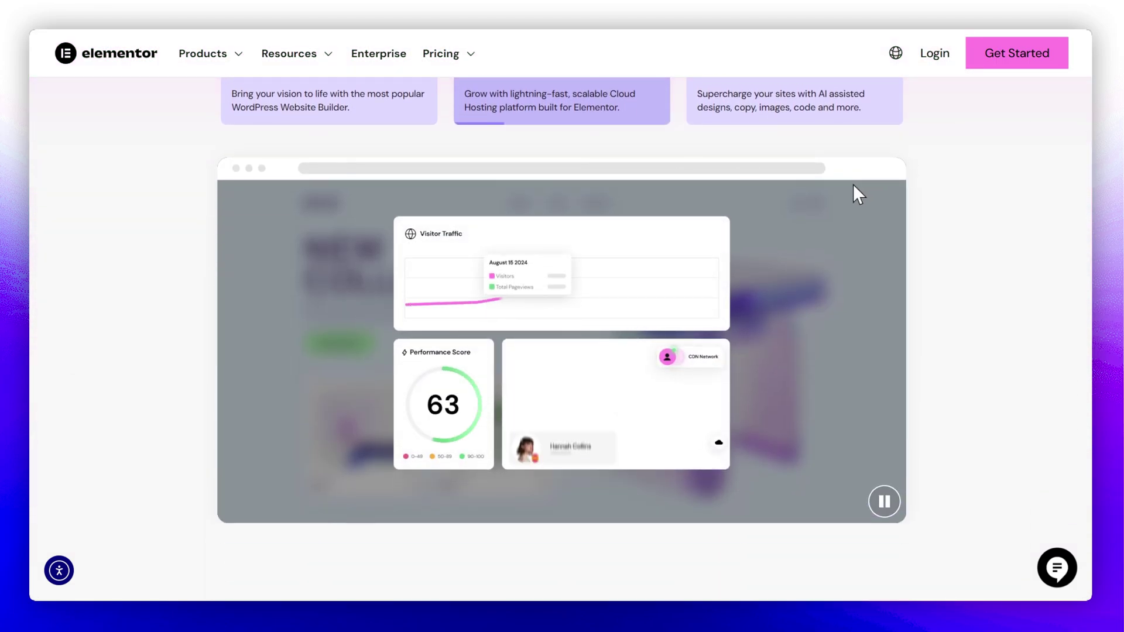
left_click(767, 120)
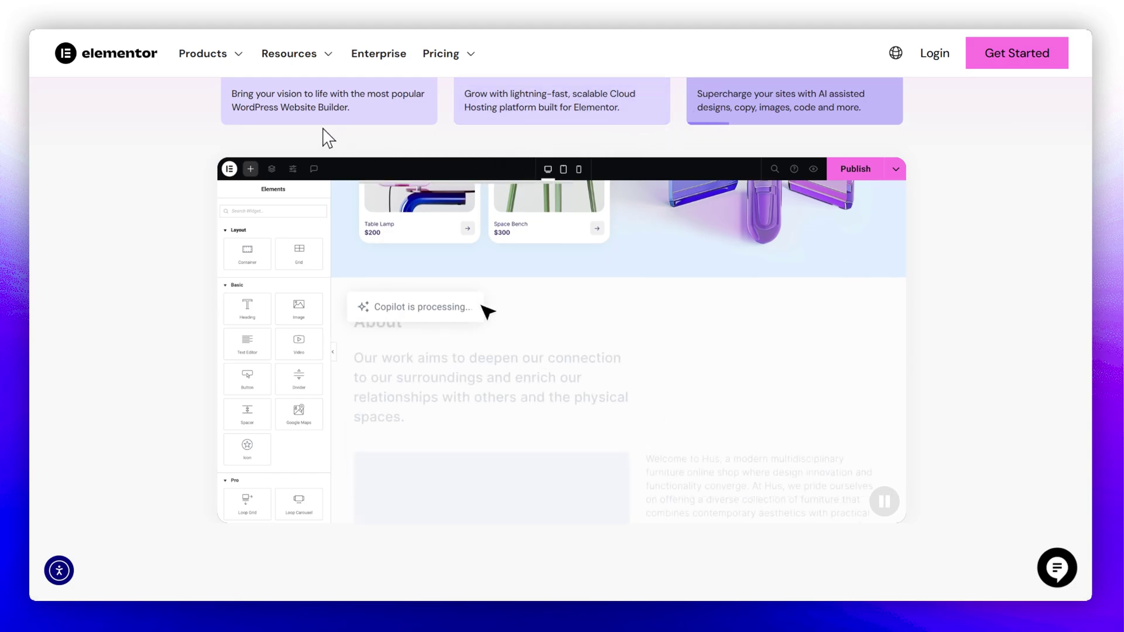
left_click(315, 119)
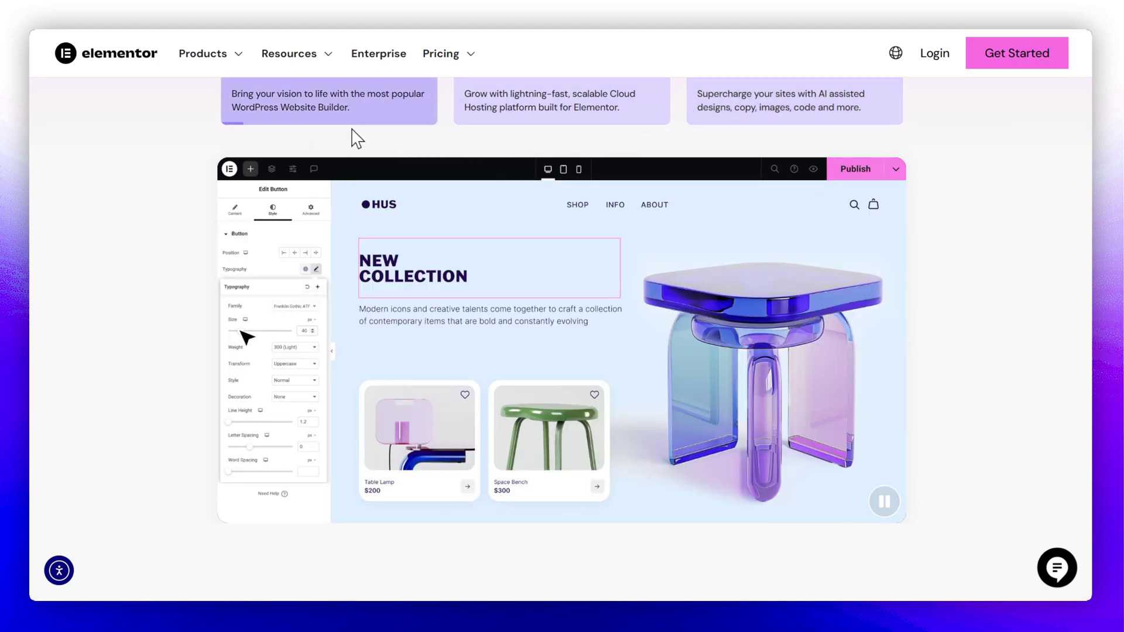
scroll(522, 173, "up", 7)
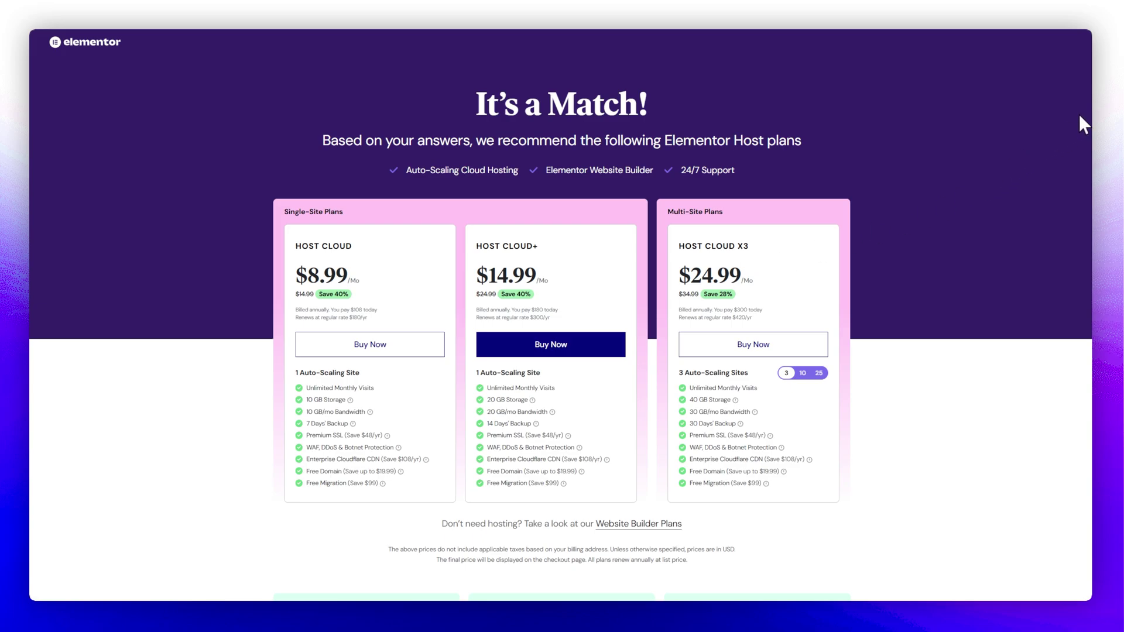
scroll(544, 378, "down", 8)
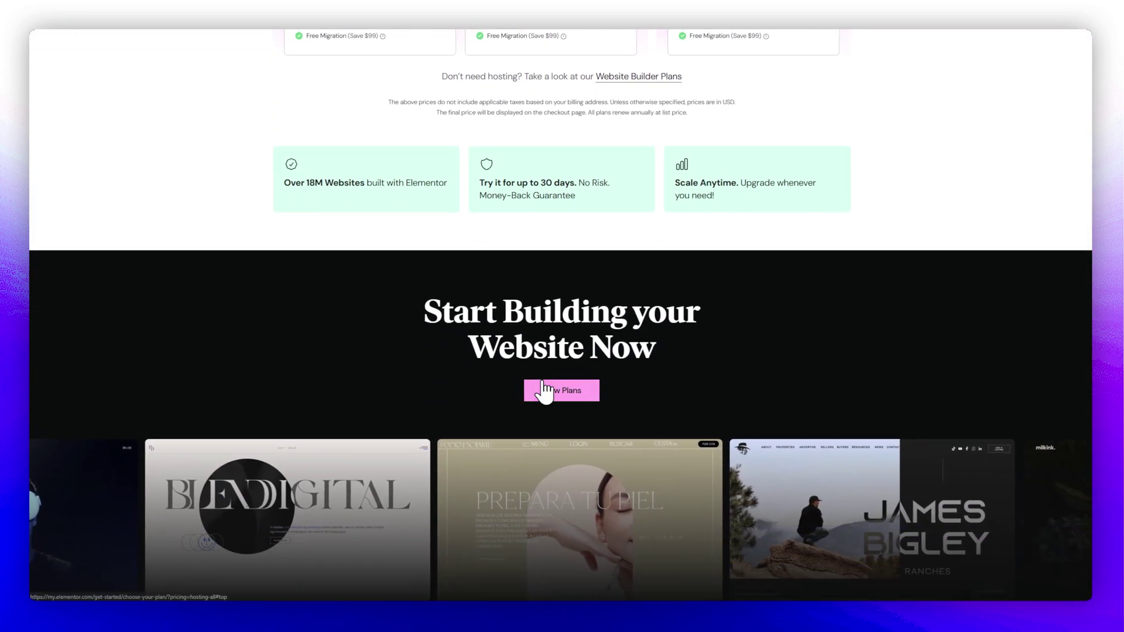
left_click(547, 394)
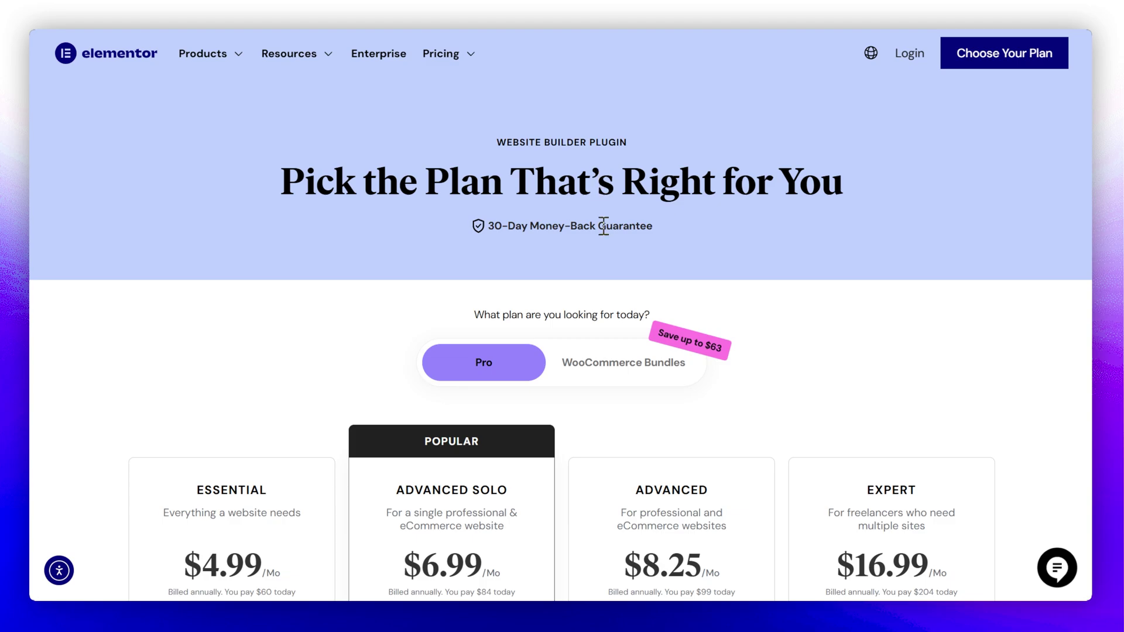
scroll(600, 240, "down", 2)
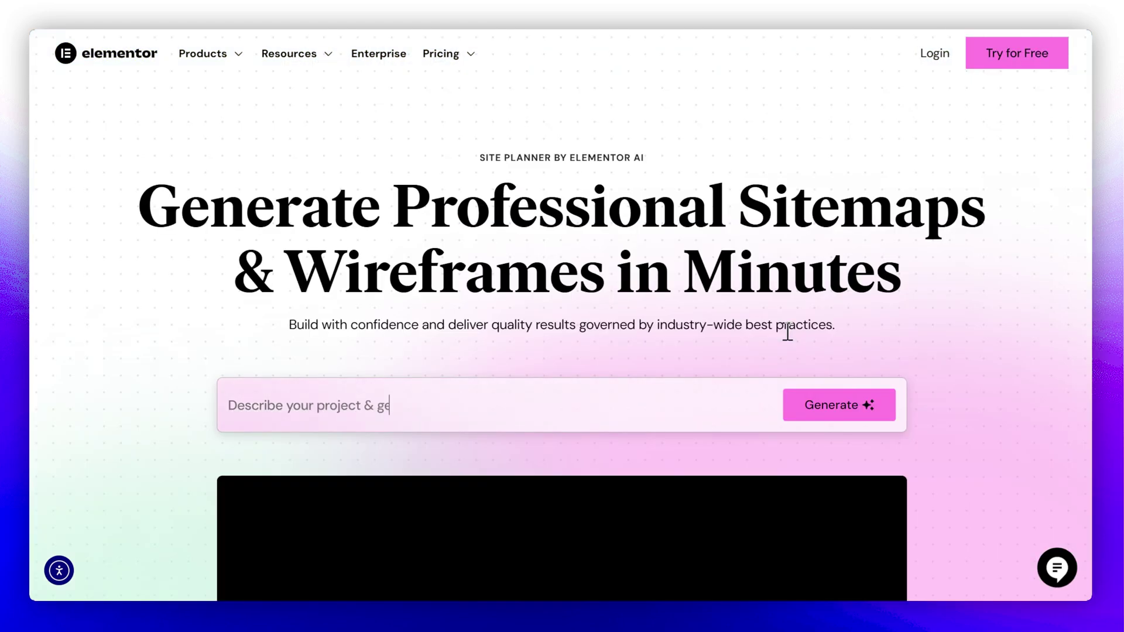
Generate a site plan for 'Youtube Clone' and reveal its brief
left_click(583, 402)
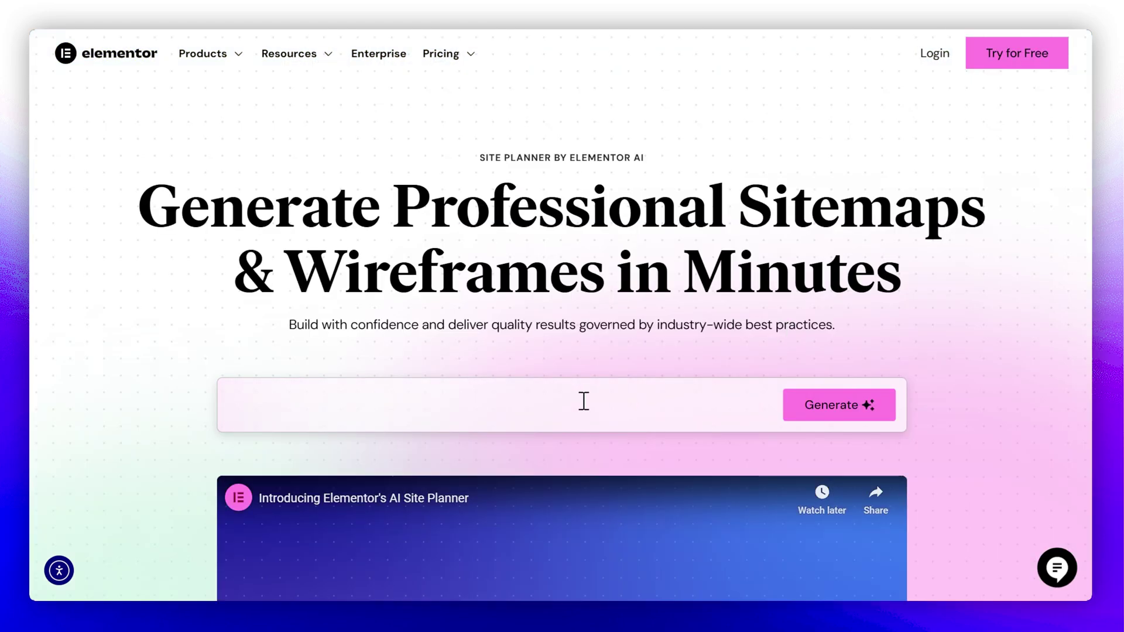
type("Youtube Clone")
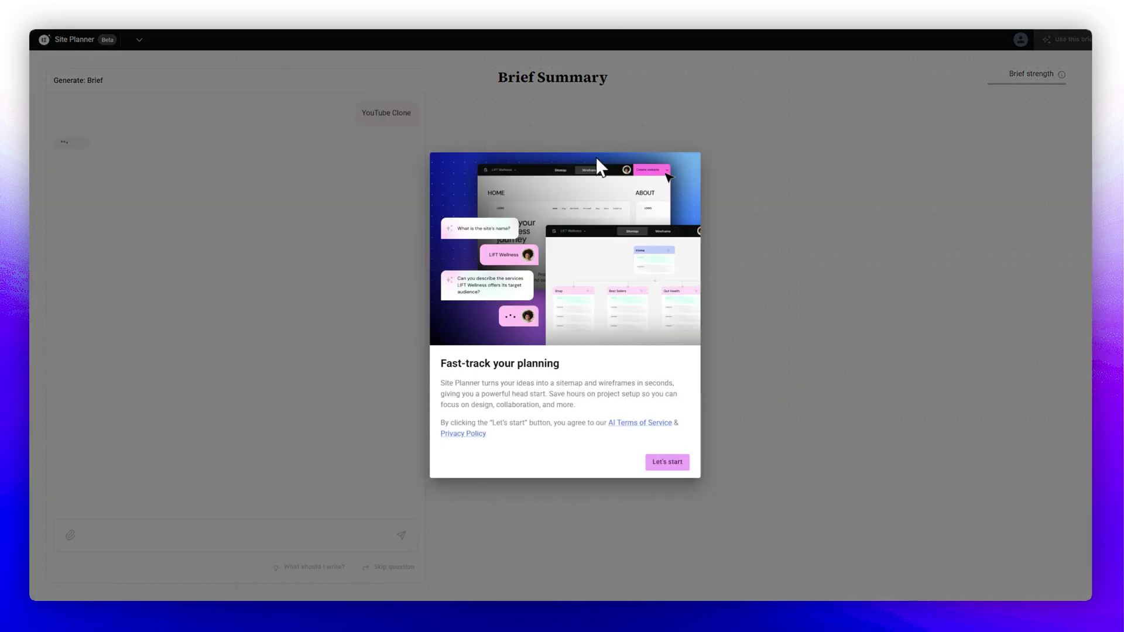
left_click(671, 463)
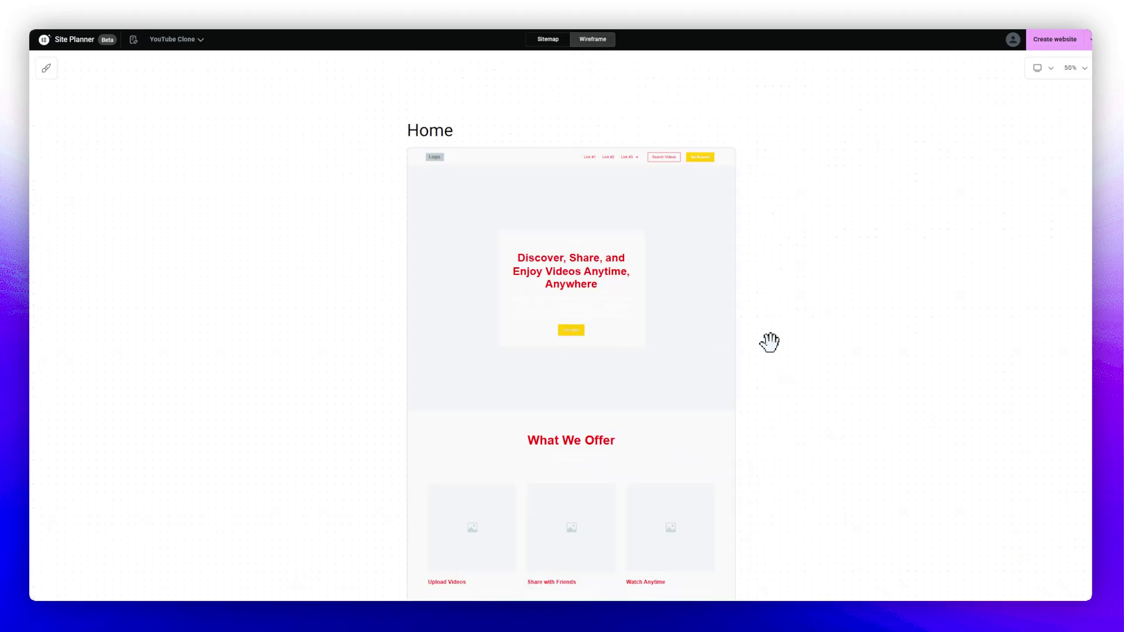
Preview the wireframe in mobile and desktop layouts and open the site style settings
left_click(1040, 119)
left_click(1041, 86)
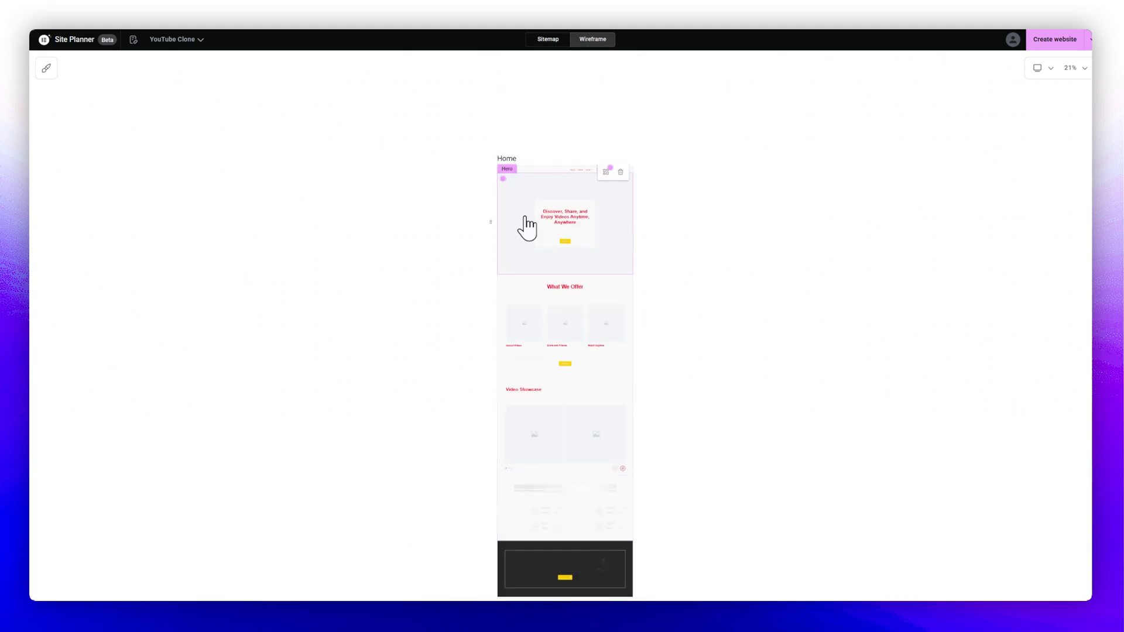
scroll(525, 221, "up", 5)
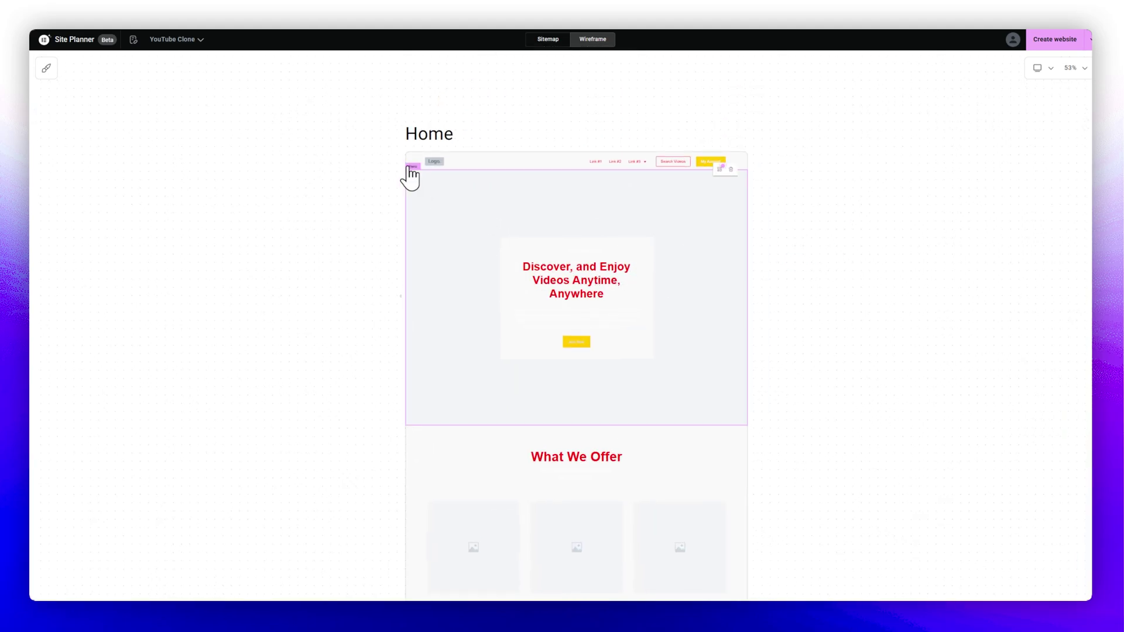
left_click(47, 68)
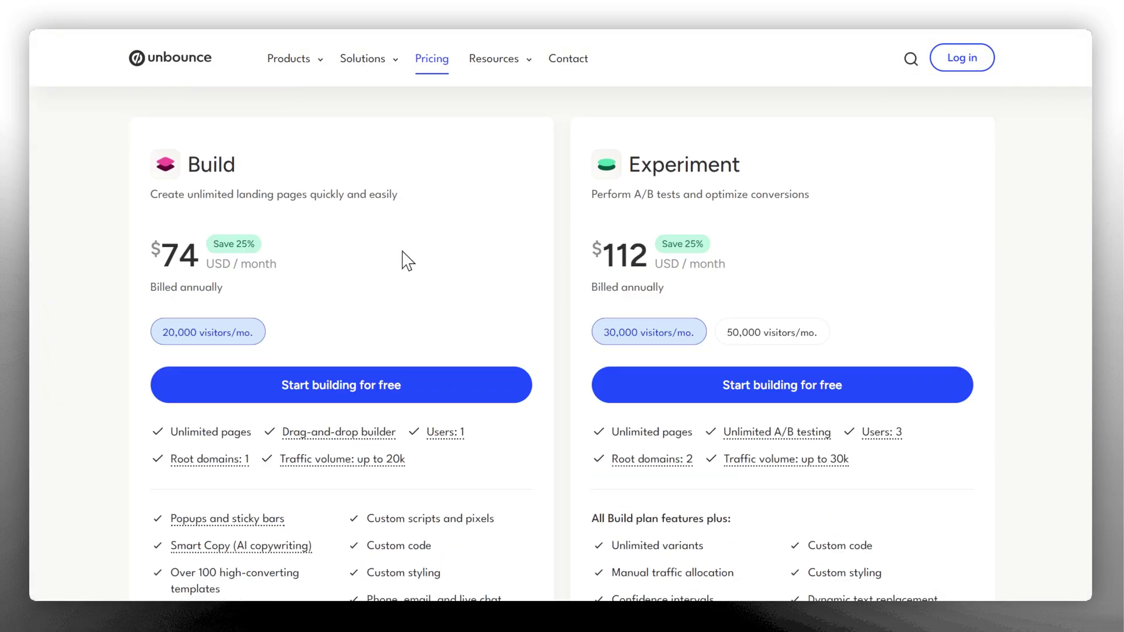
Reload the Leadpages homepage and scroll through its pricing plans
scroll(398, 258, "down", 6)
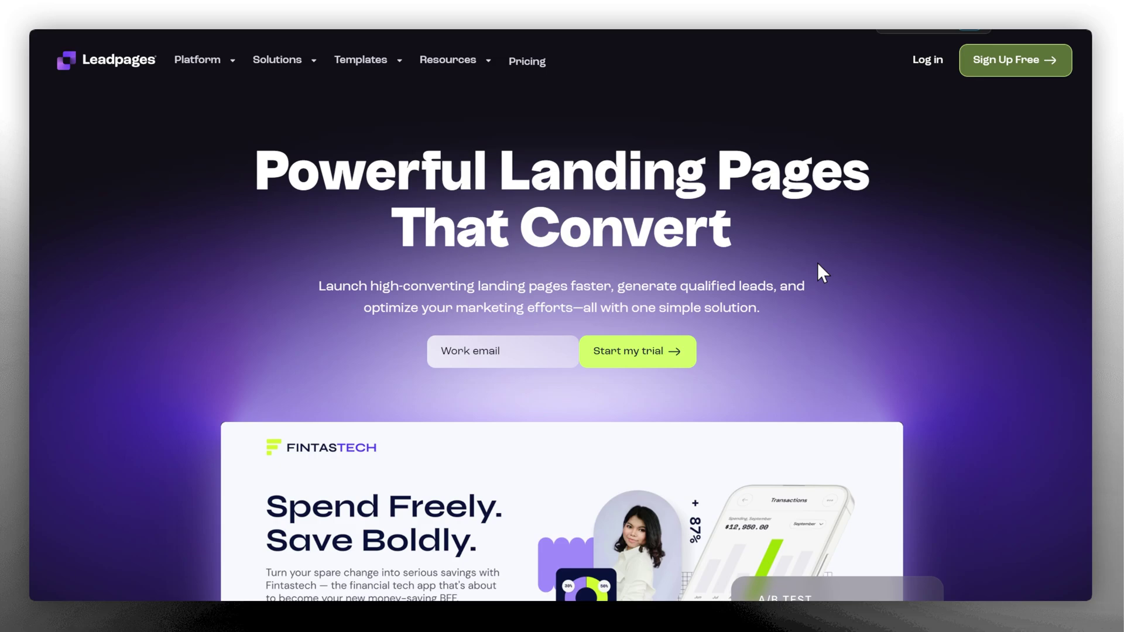
left_click(100, 75)
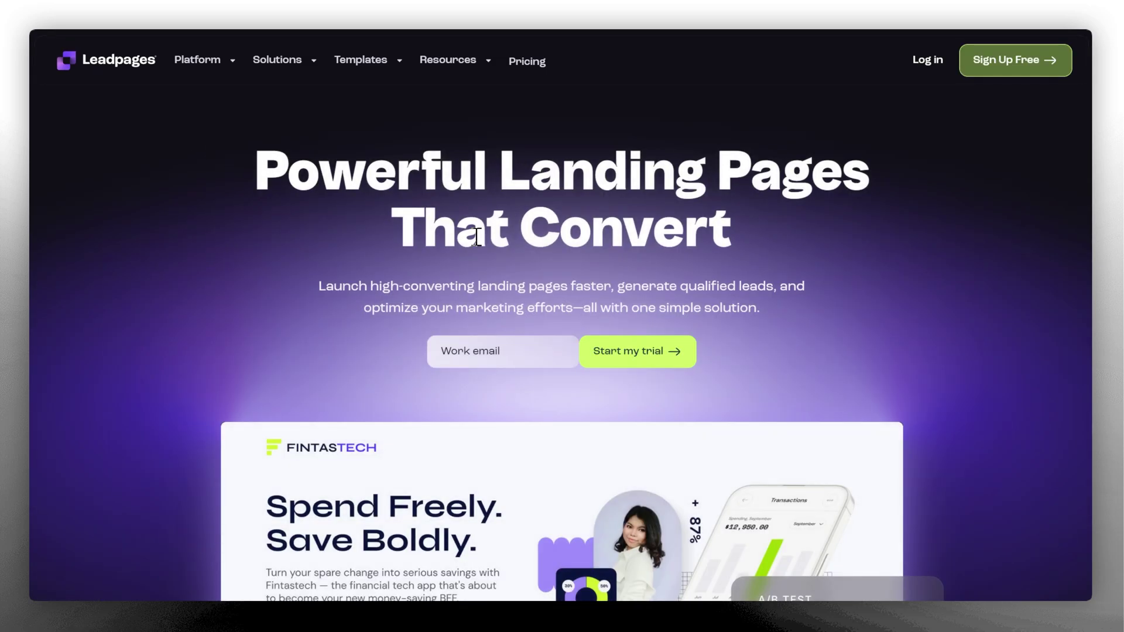
scroll(753, 220, "down", 4)
scroll(878, 146, "up", 4)
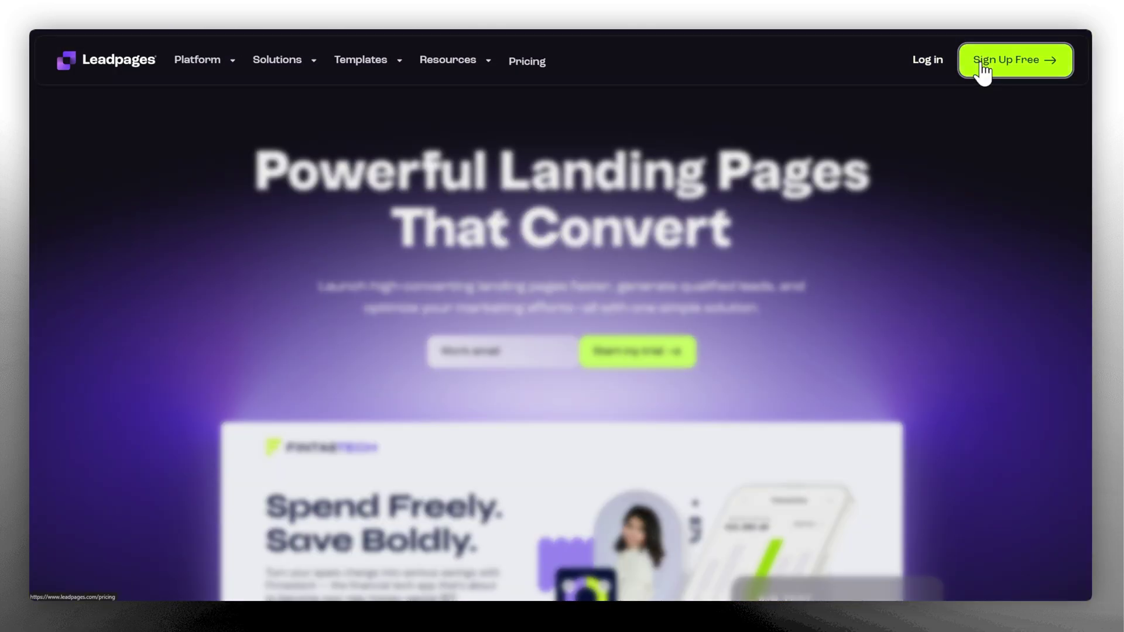
left_click(982, 68)
scroll(509, 309, "down", 6)
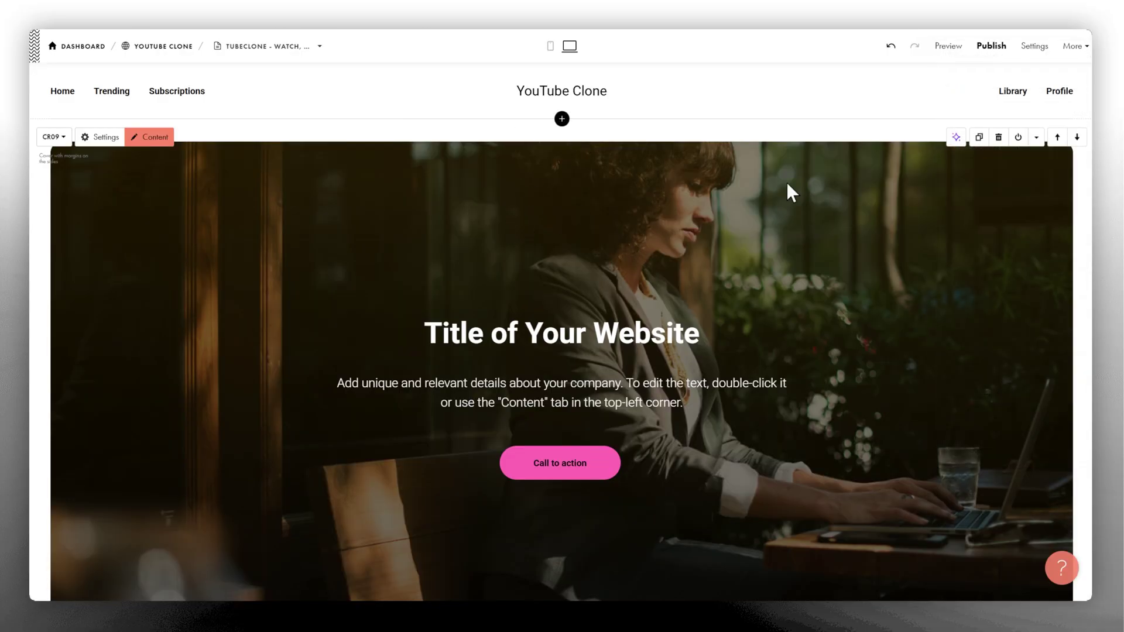
Review the YouTube Clone cover block's settings panel, then close it
left_click(100, 137)
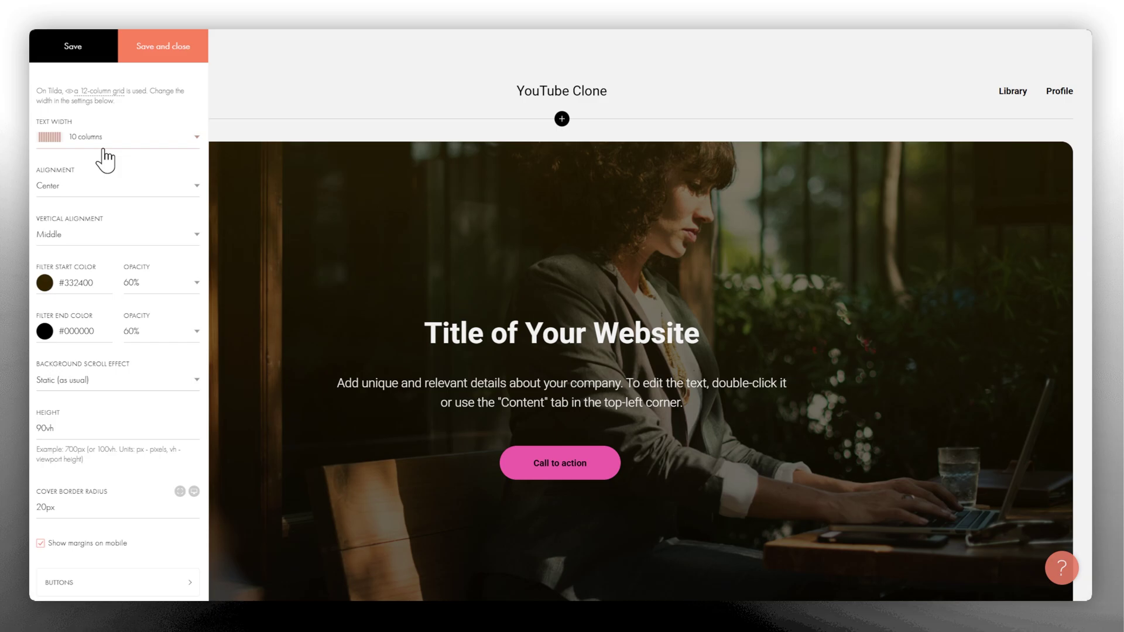
scroll(142, 273, "down", 10)
scroll(141, 278, "up", 5)
left_click(479, 251)
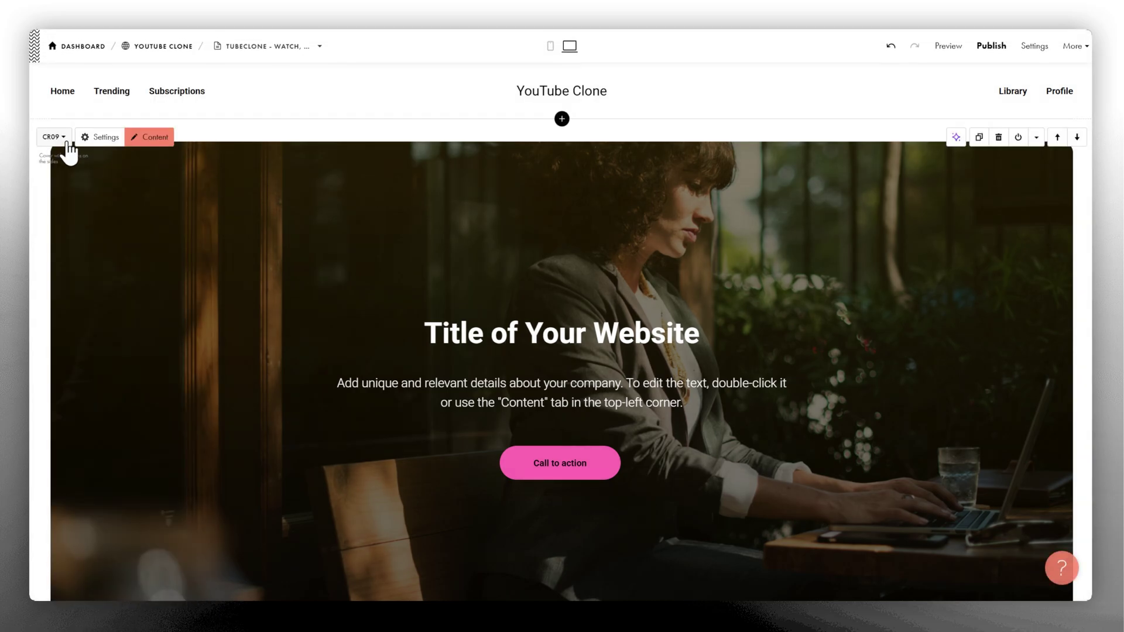
Browse the CR09 cover's list of replacement block types, then close it
left_click(63, 142)
scroll(96, 346, "down", 5)
scroll(96, 335, "up", 5)
left_click(412, 195)
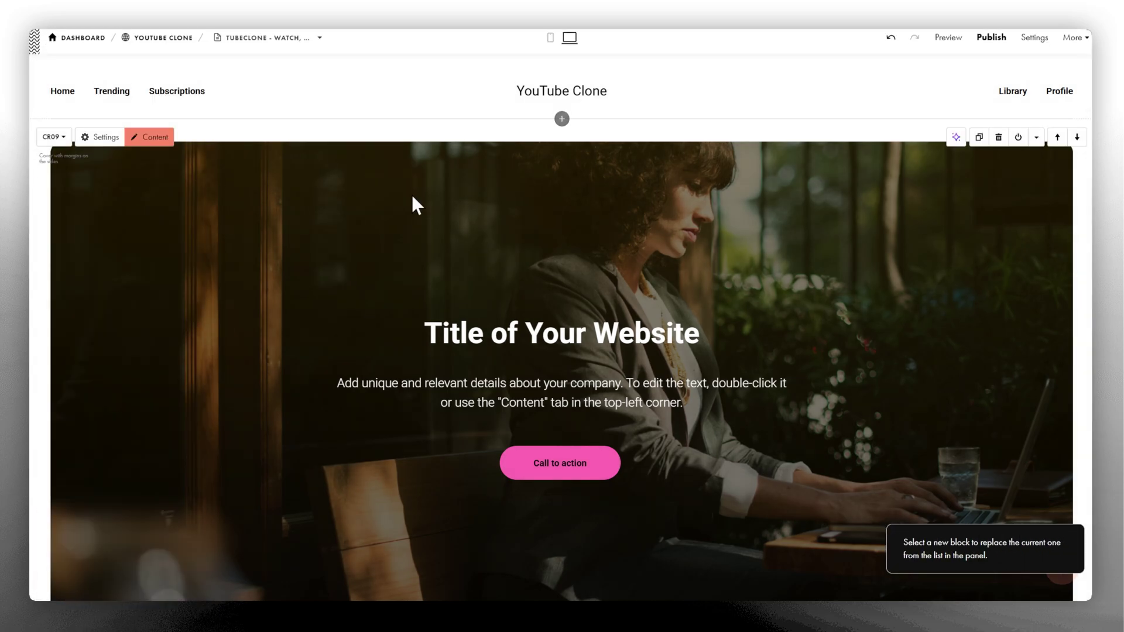